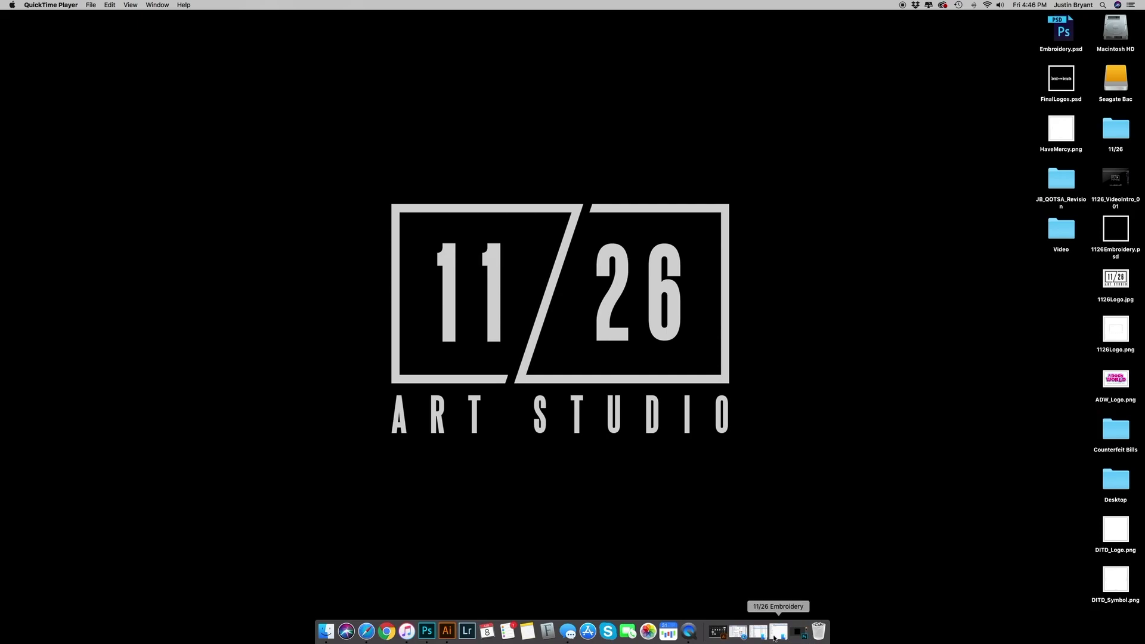
Open the 11/26 Embroidery folder holding the .atn, .psd and .abr files from the Dock
{"action": "left_click", "coordinate": [777, 632]}
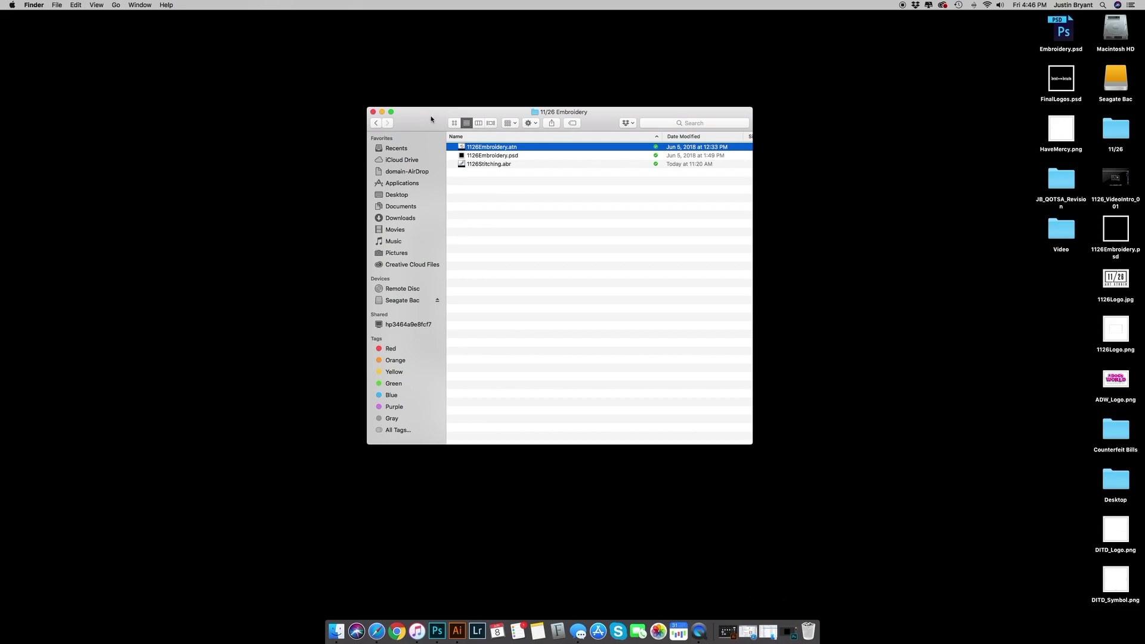
Review 1126Embroidery.psd, 1126Stitching.abr and 1126Embroidery.atn, then restore the Presets folder window
{"action": "left_click_drag", "start_coordinate": [432, 118], "coordinate": [412, 115]}
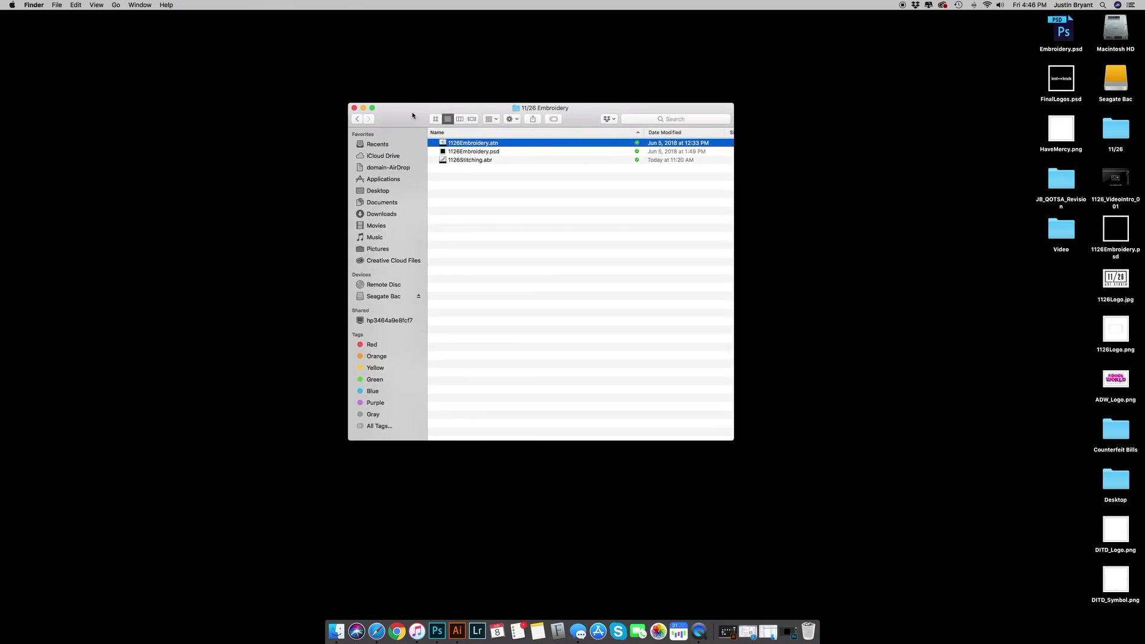
{"action": "left_click", "coordinate": [513, 153]}
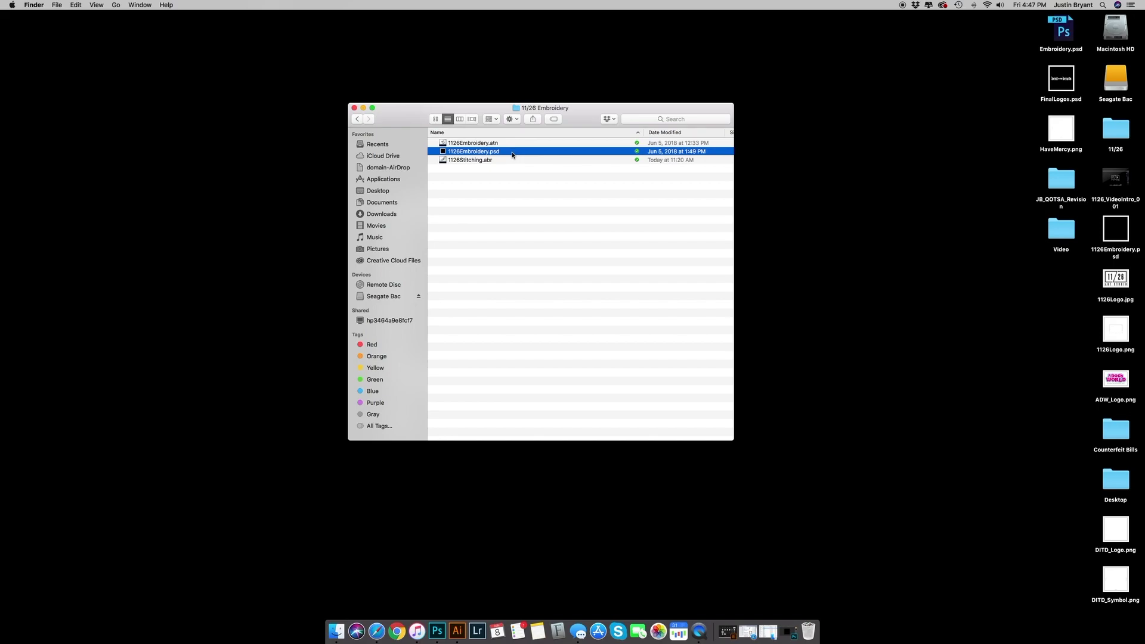
{"action": "left_click", "coordinate": [510, 161]}
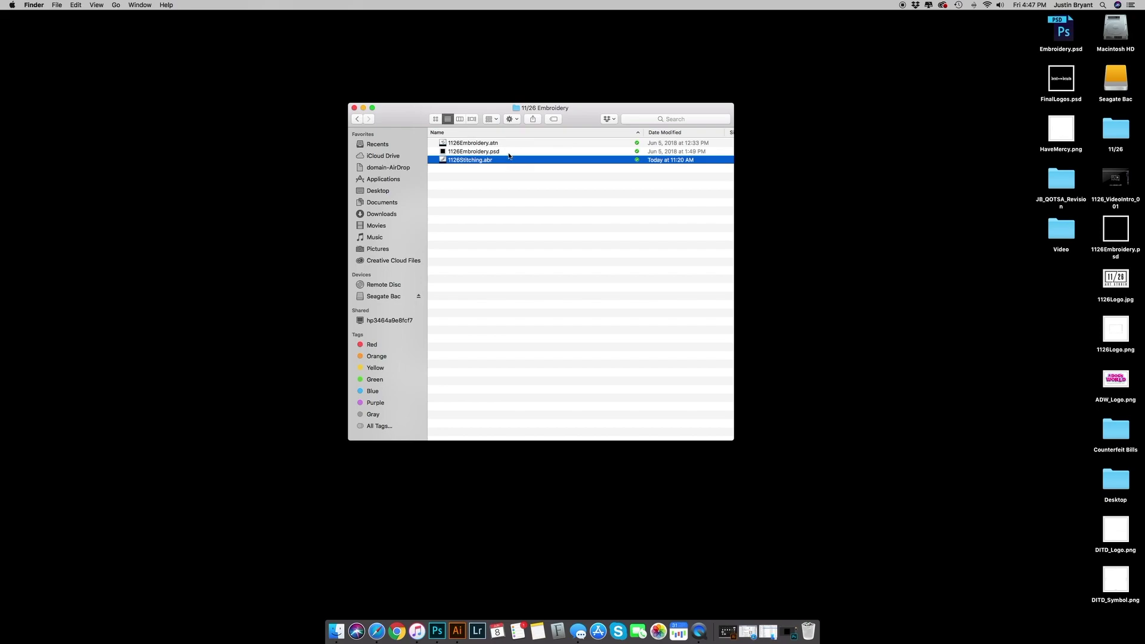
{"action": "left_click", "coordinate": [511, 144]}
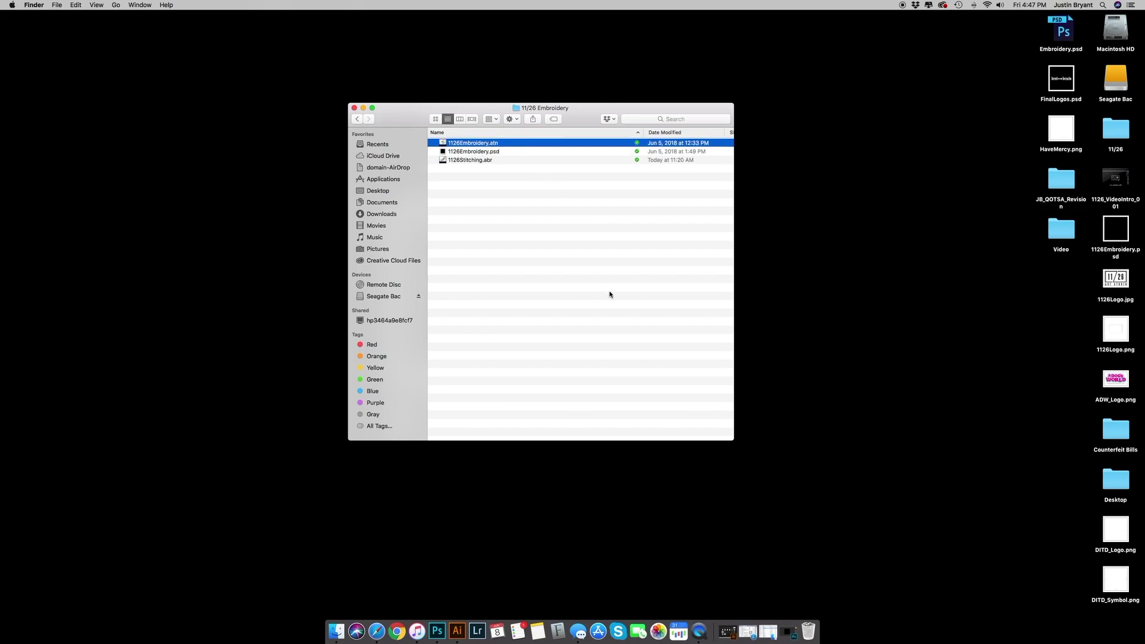
{"action": "left_click", "coordinate": [766, 634]}
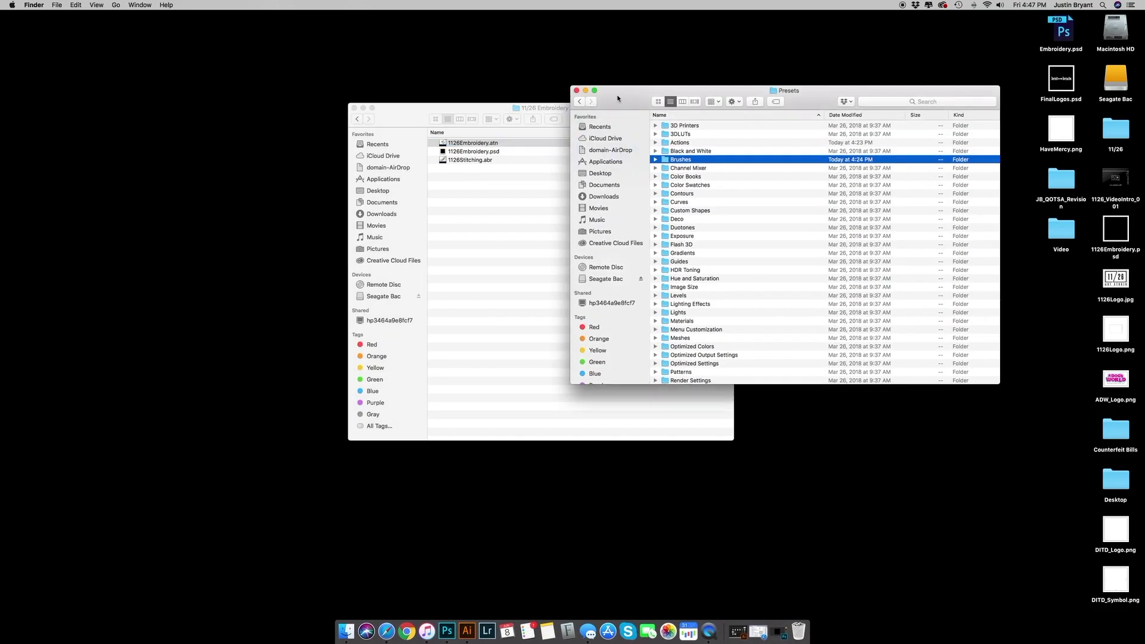
Navigate up to the Adobe Photoshop CC 2017 folder and into its Presets folder
{"action": "left_click_drag", "start_coordinate": [577, 102], "coordinate": [377, 99]}
{"action": "left_click", "coordinate": [343, 104]}
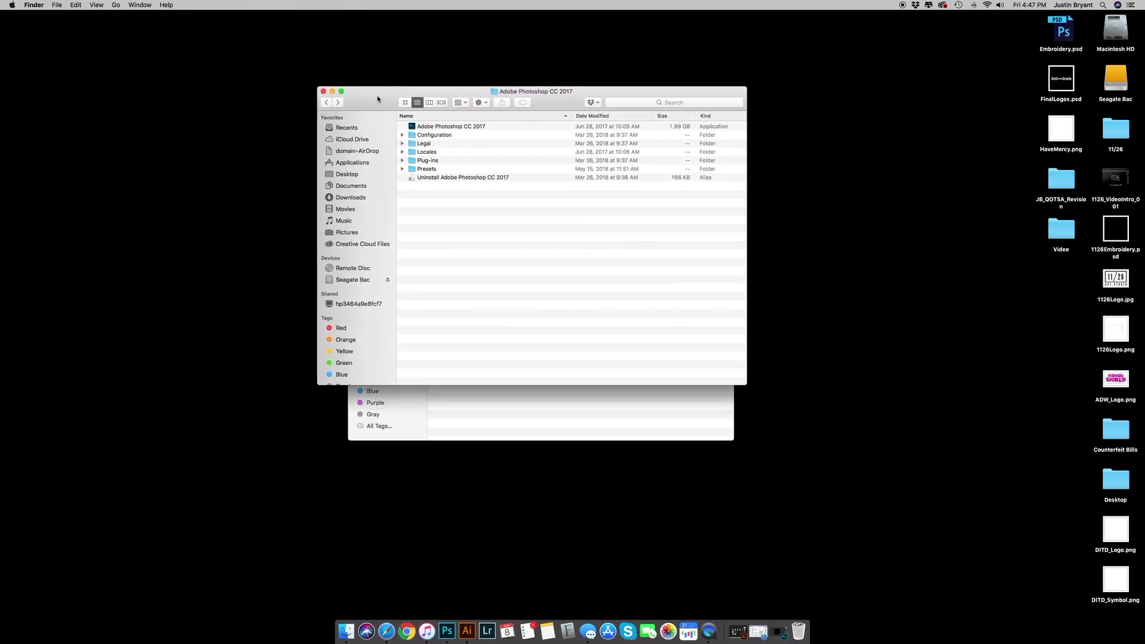
{"action": "double_click", "coordinate": [439, 170]}
{"action": "left_click_drag", "start_coordinate": [386, 101], "coordinate": [229, 99]}
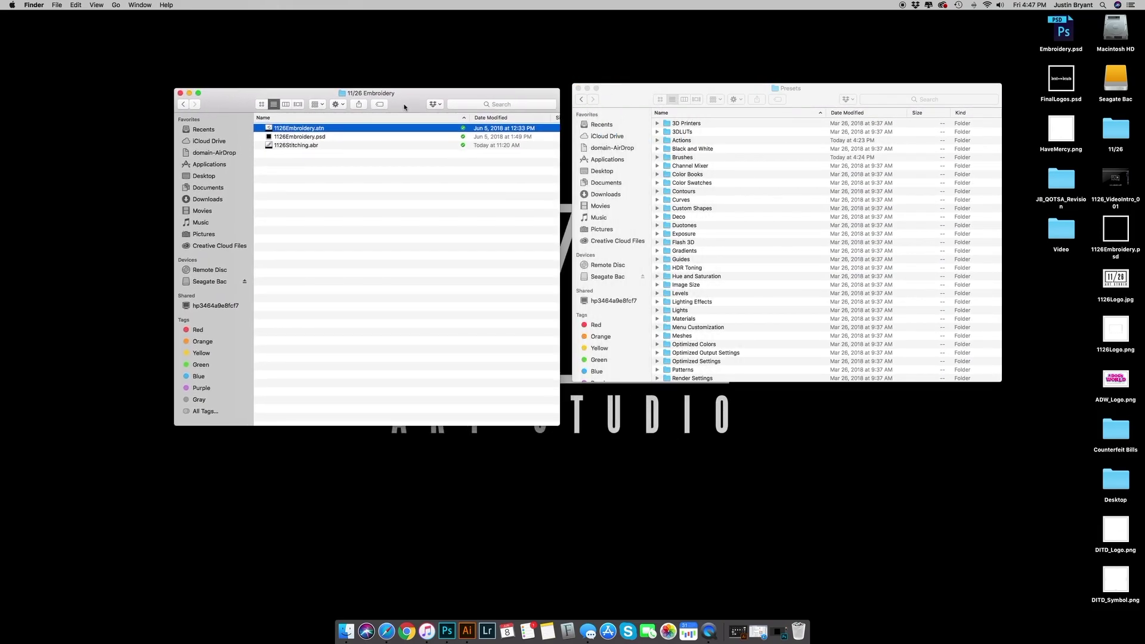
Compare the Presets Actions and Brushes folders with the 1126Stitching.abr brush file
{"action": "left_click", "coordinate": [627, 94]}
{"action": "left_click", "coordinate": [699, 141]}
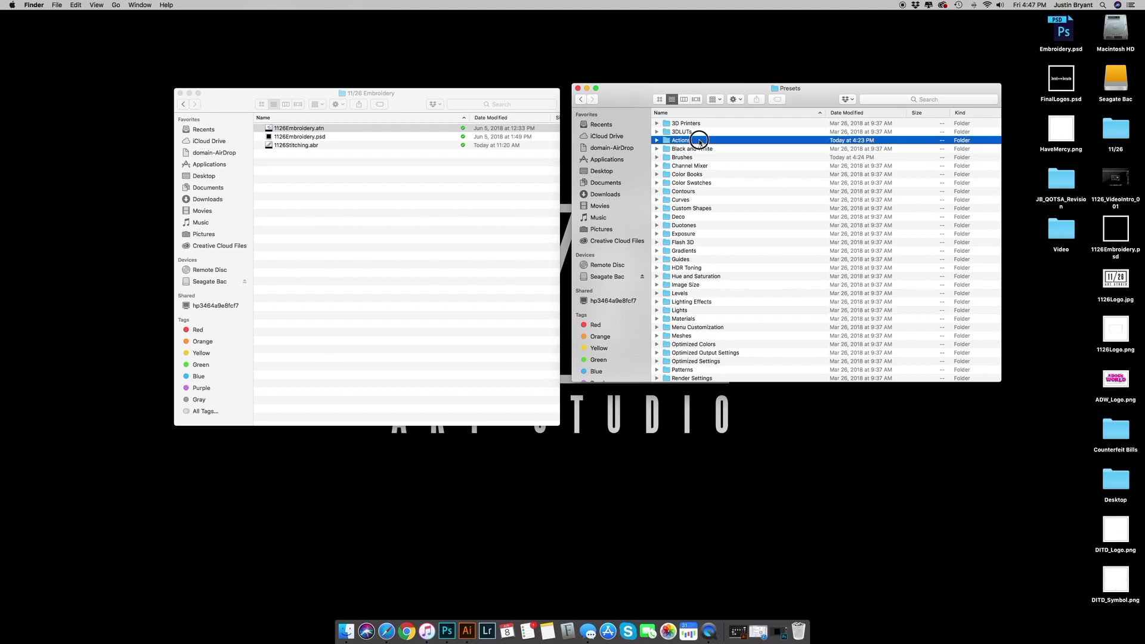
{"action": "left_click", "coordinate": [697, 157]}
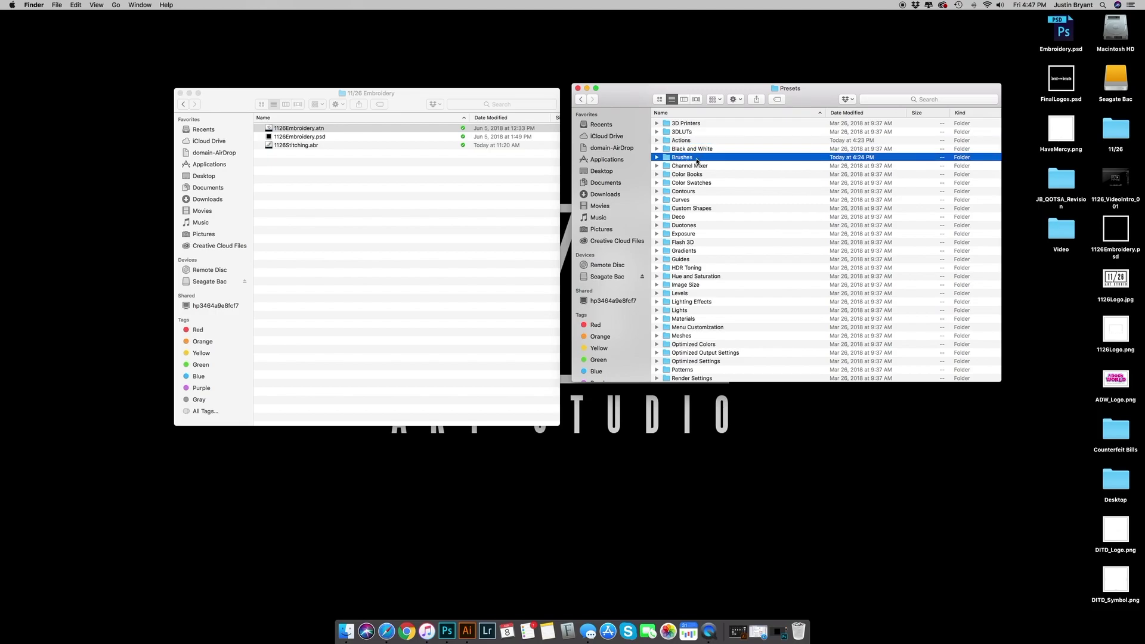
{"action": "left_click", "coordinate": [697, 141]}
{"action": "left_click", "coordinate": [350, 144]}
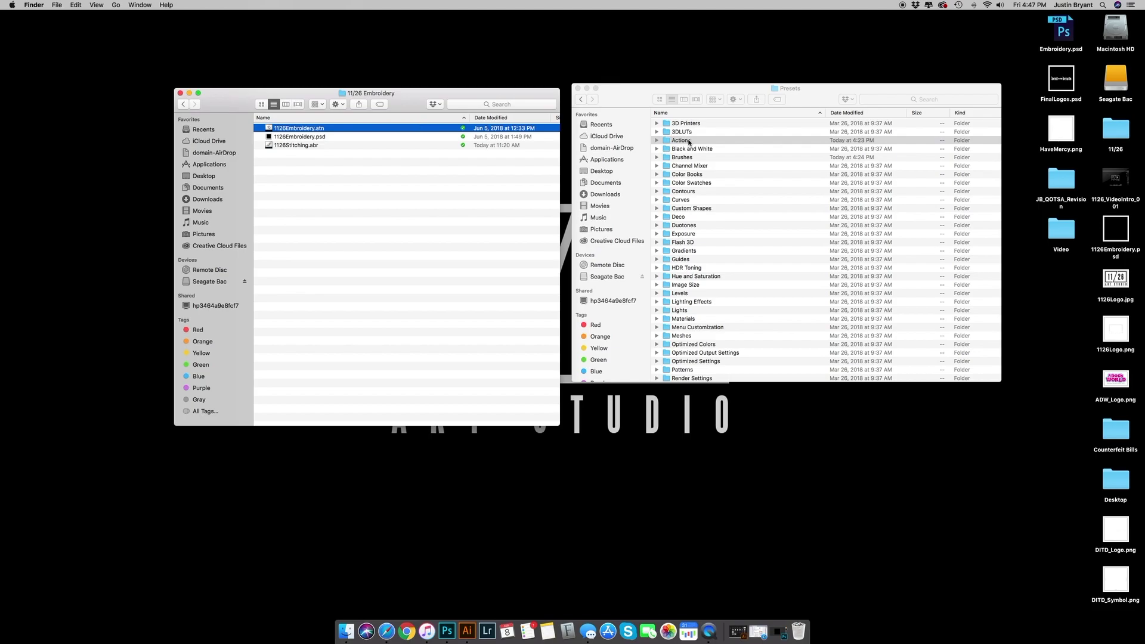
{"action": "left_click", "coordinate": [351, 146]}
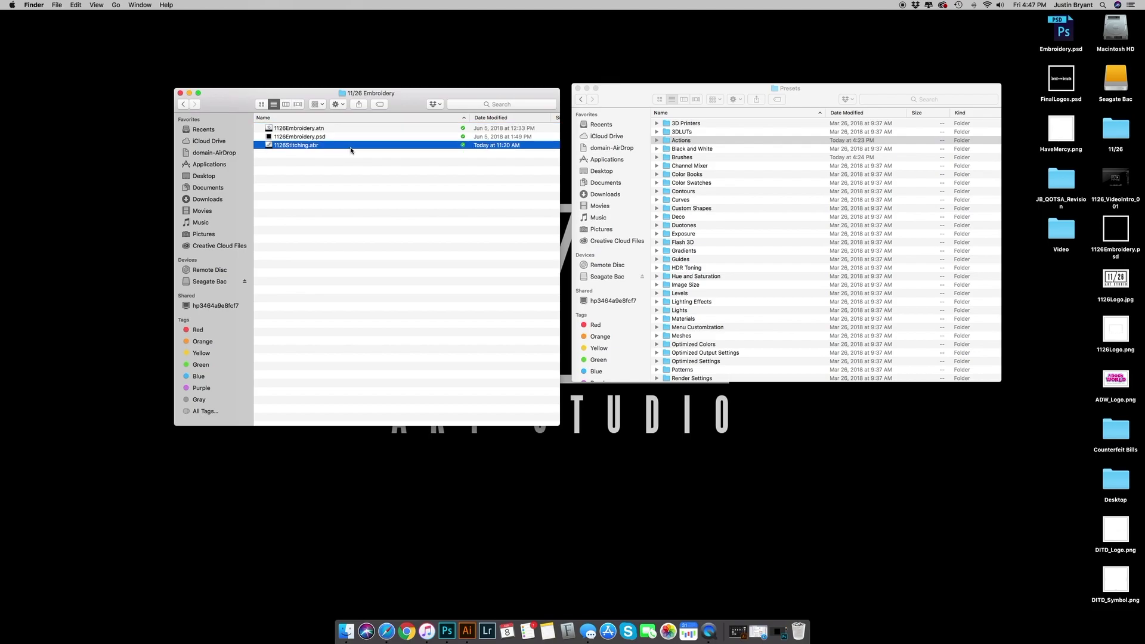
{"action": "left_click", "coordinate": [686, 159]}
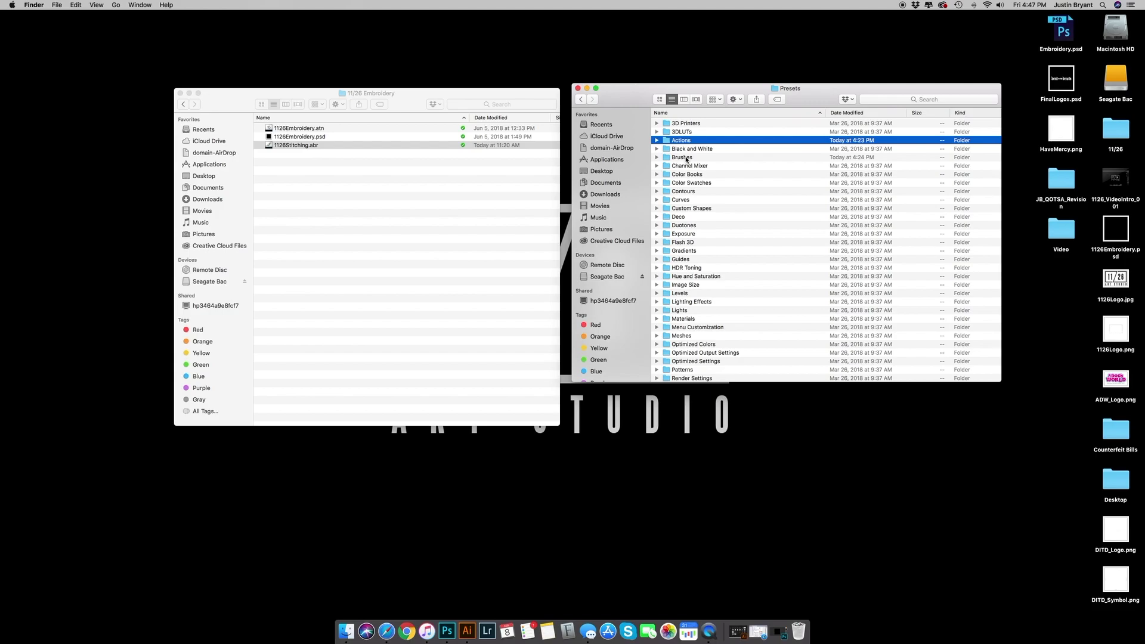
{"action": "left_click", "coordinate": [685, 159]}
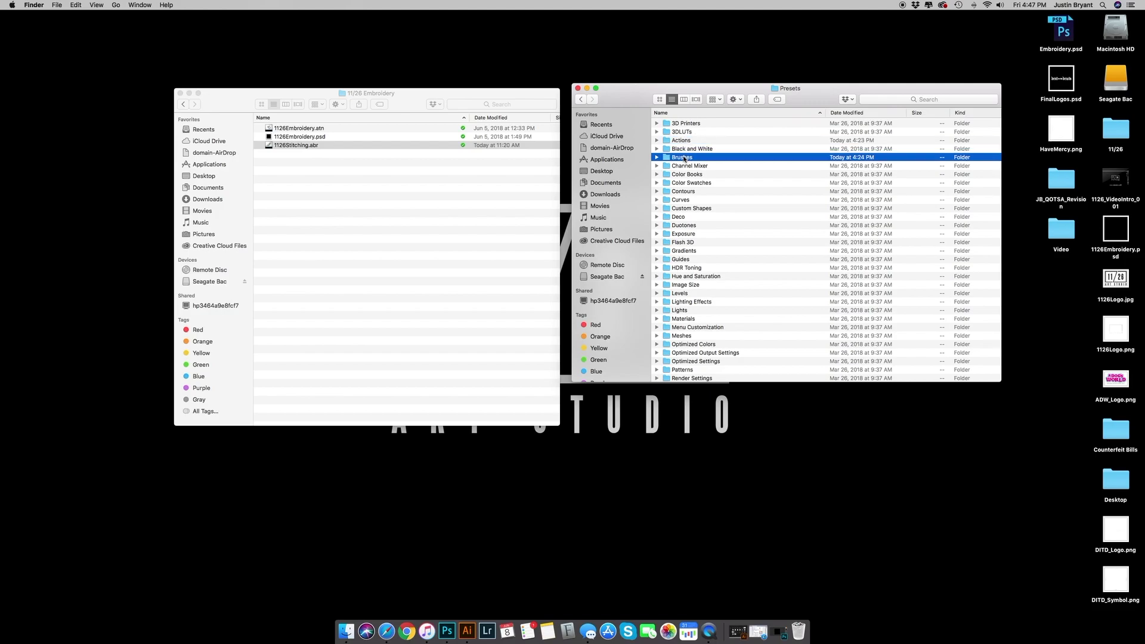
Close the Presets window and minimize the 11/26 Embroidery folder window
{"action": "left_click", "coordinate": [578, 88]}
{"action": "left_click_drag", "start_coordinate": [234, 100], "coordinate": [361, 115]}
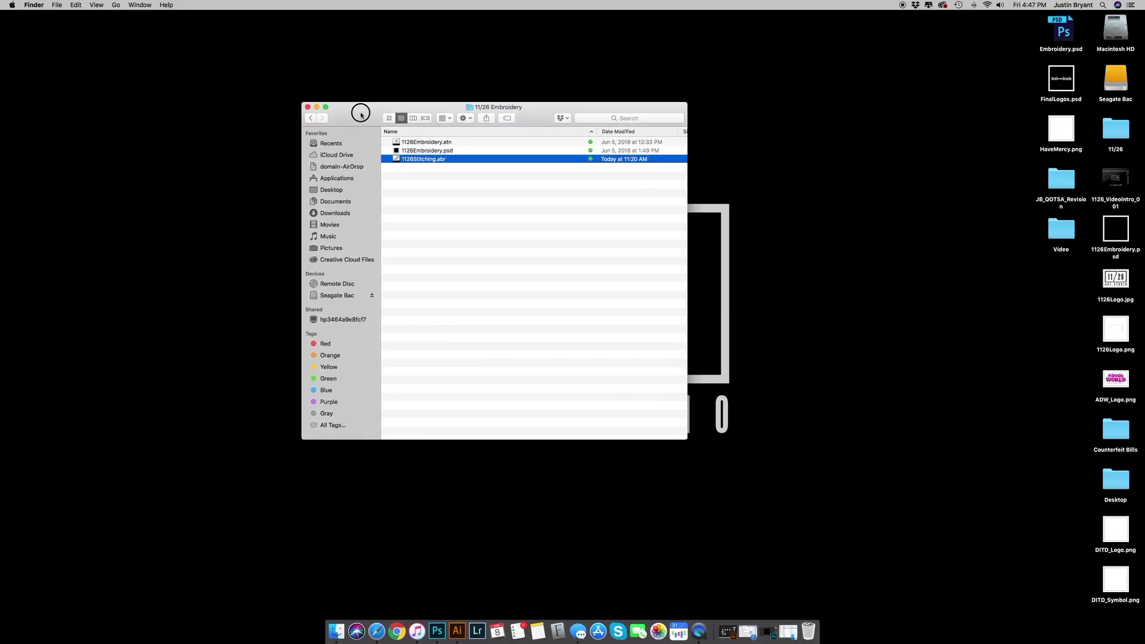
{"action": "left_click", "coordinate": [317, 107]}
Return to Photoshop's 1126Embroidery.psd and inspect the Brush Preset picker's load options
{"action": "left_click", "coordinate": [427, 633]}
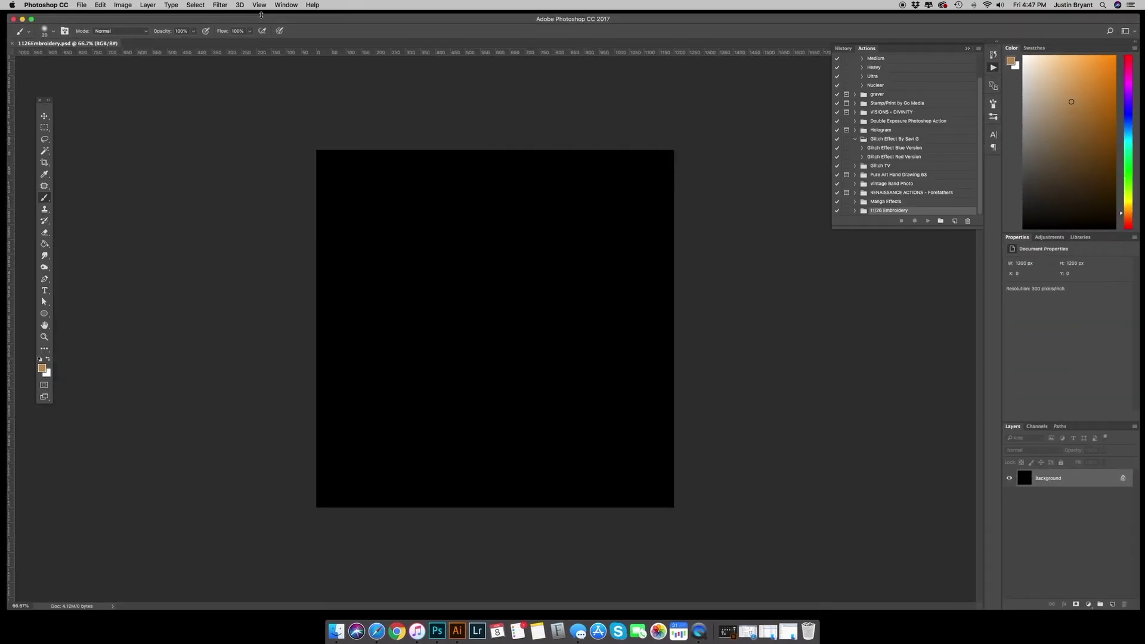
{"action": "left_click", "coordinate": [54, 34]}
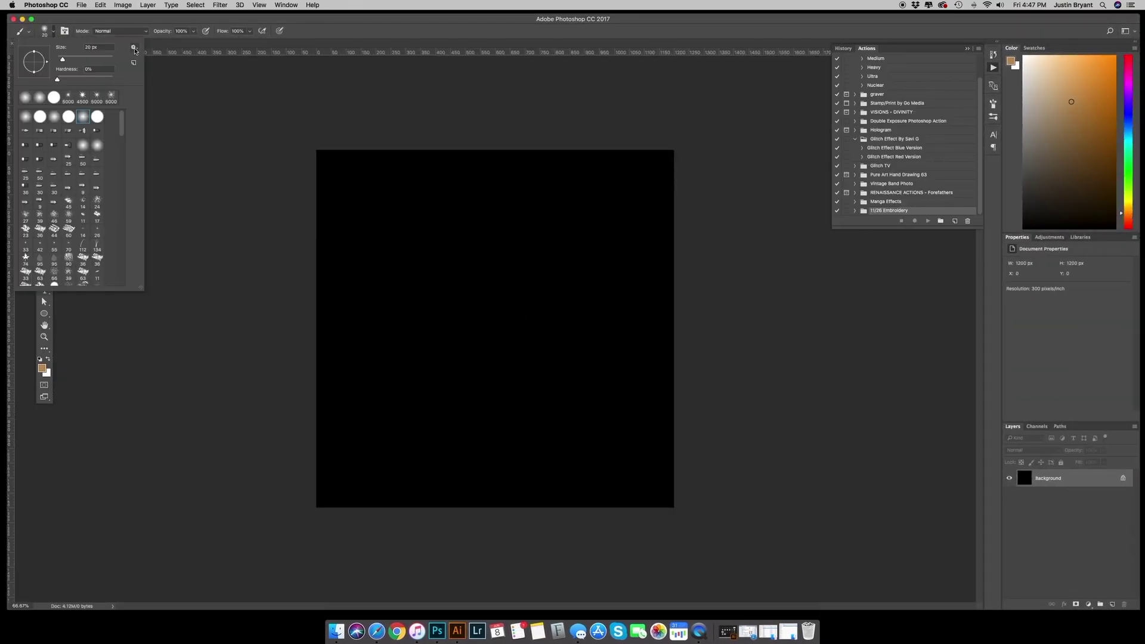
{"action": "left_click", "coordinate": [135, 48]}
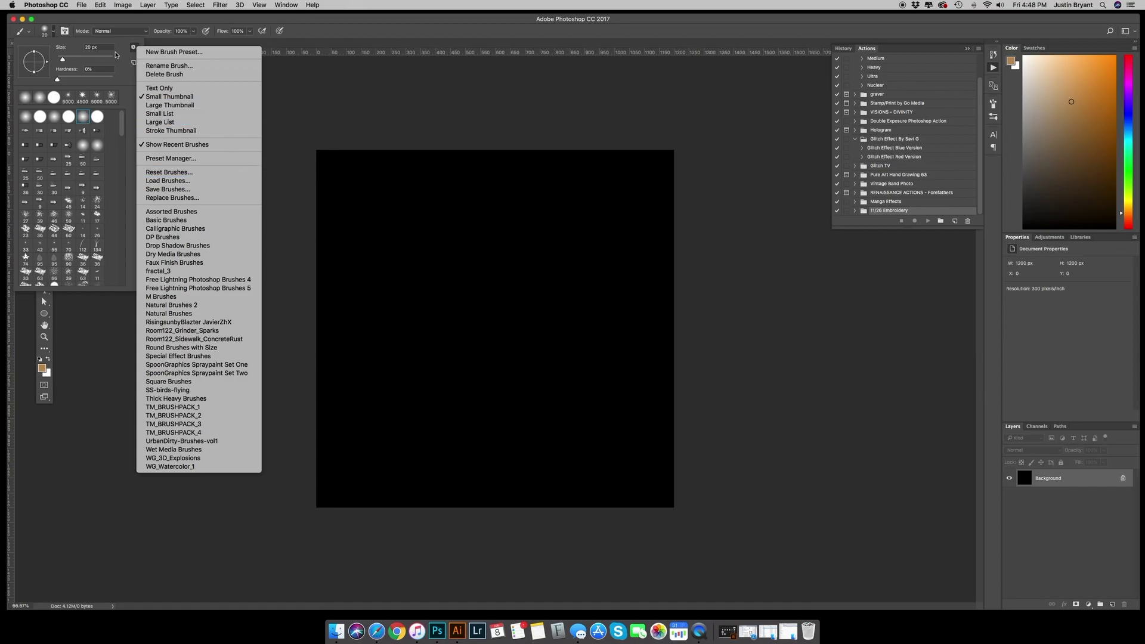
{"action": "left_click", "coordinate": [53, 31]}
{"action": "left_click", "coordinate": [55, 33]}
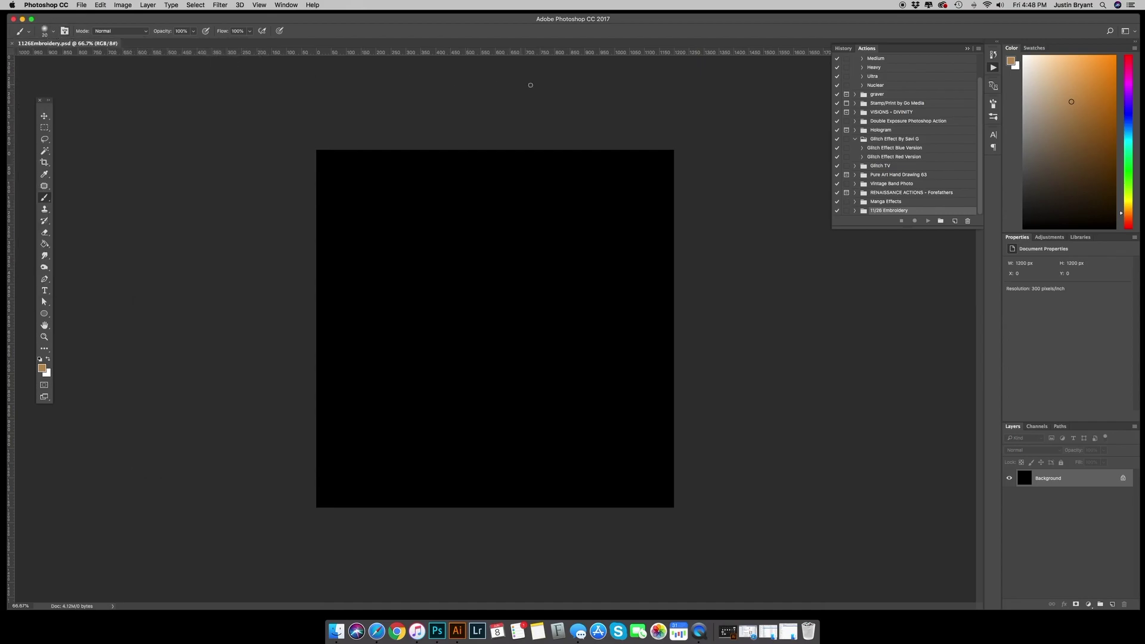
Inspect the Actions panel's load options, then close the History and Actions panel
{"action": "left_click", "coordinate": [993, 68]}
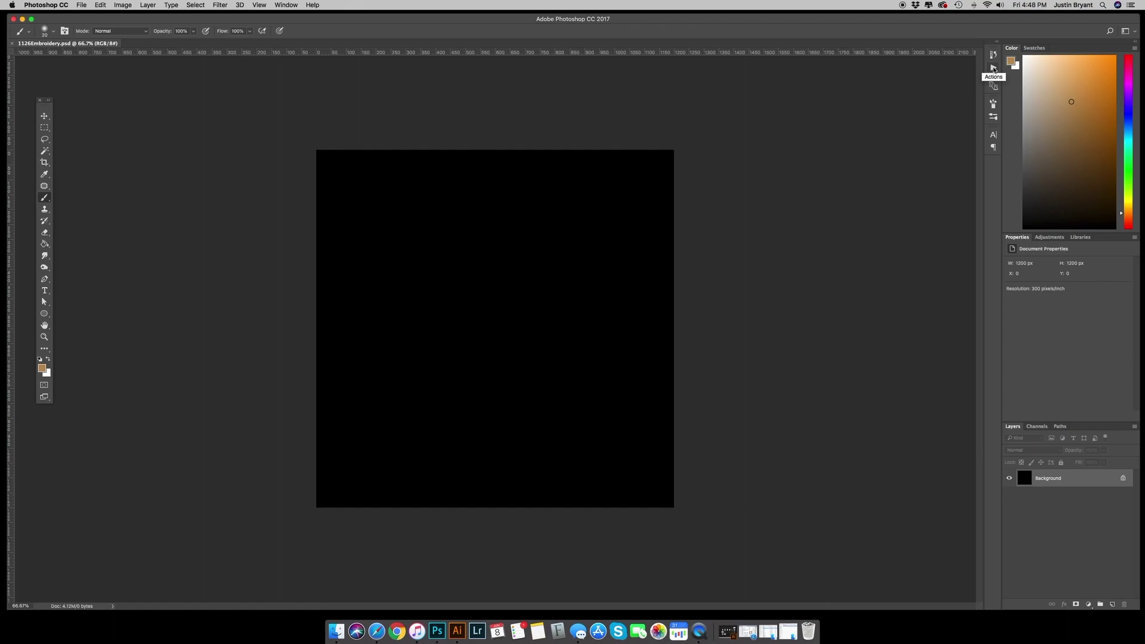
{"action": "left_click", "coordinate": [993, 69]}
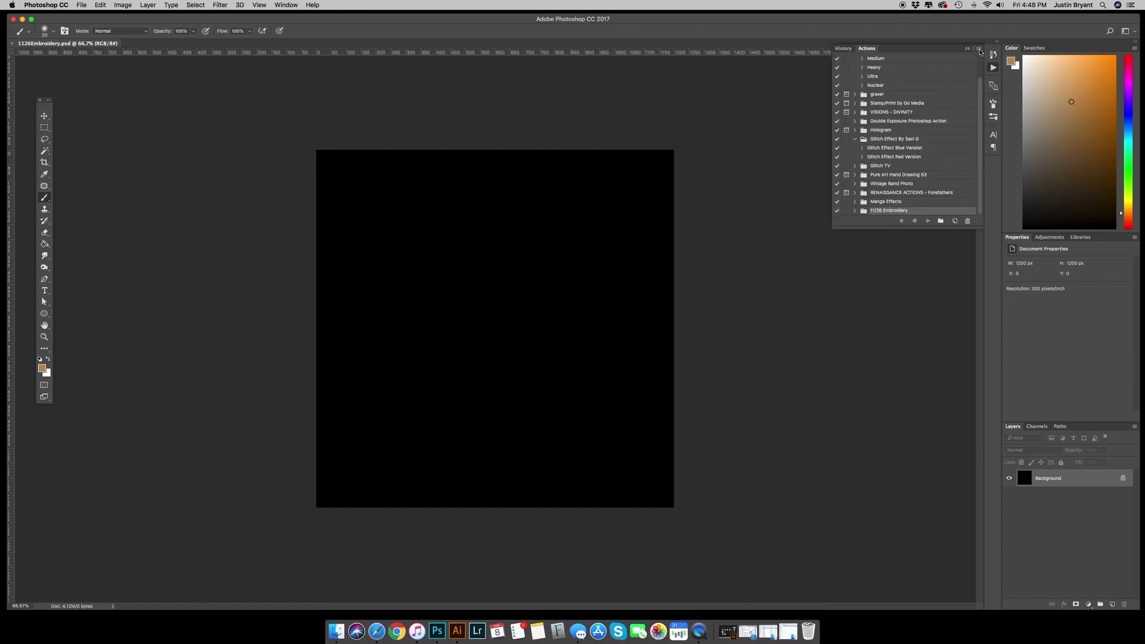
{"action": "left_click", "coordinate": [979, 49]}
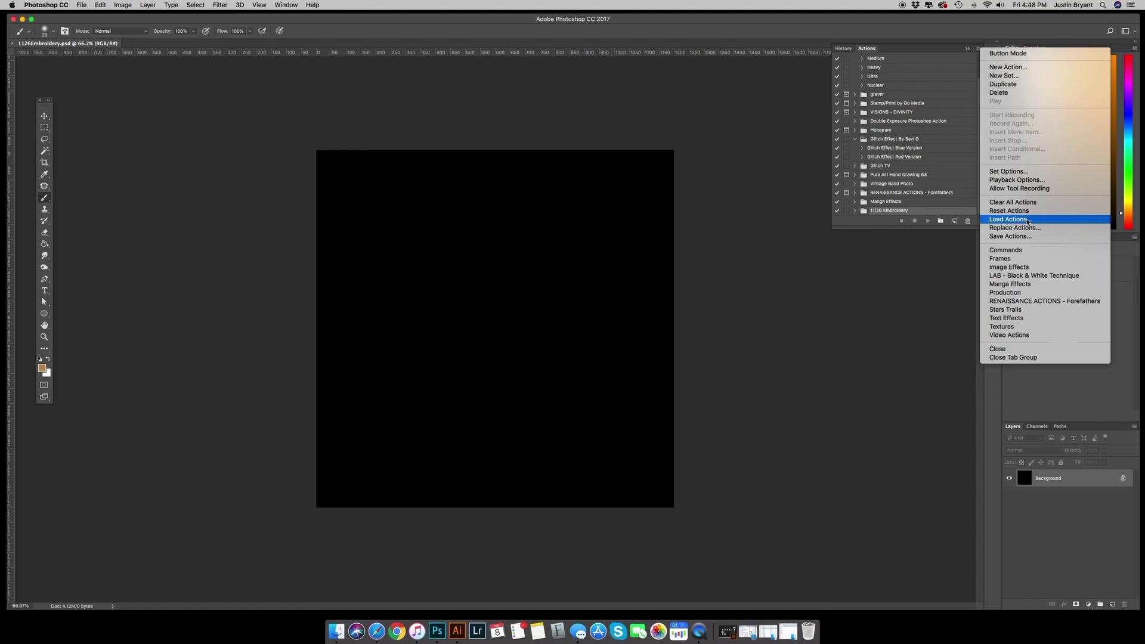
{"action": "left_click", "coordinate": [949, 264]}
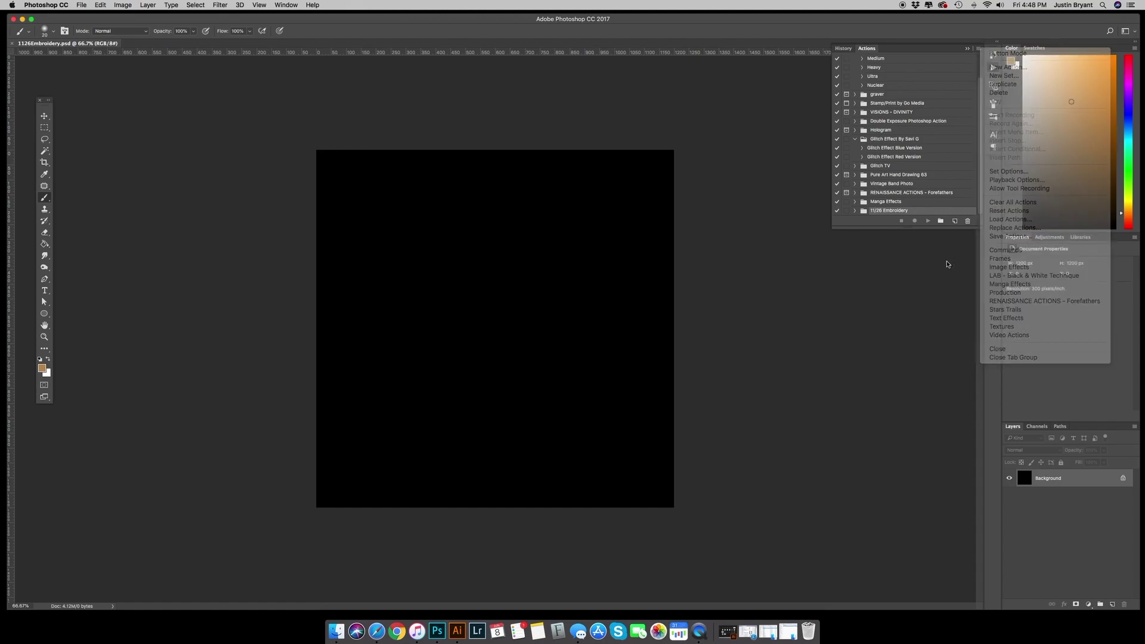
{"action": "left_click", "coordinate": [967, 51]}
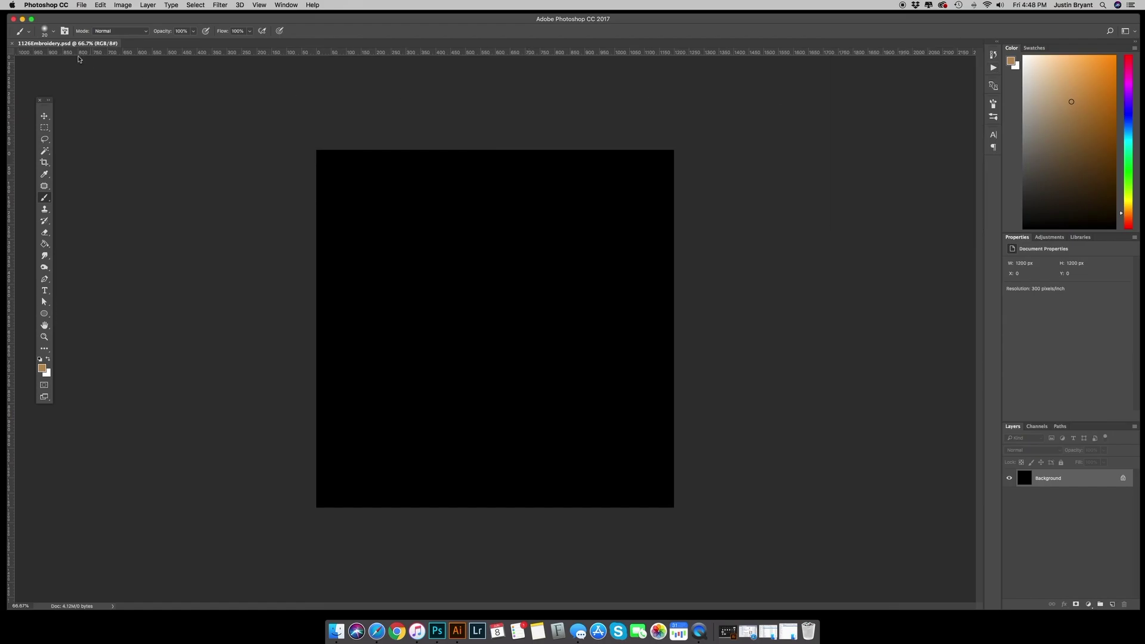
Minimize Photoshop and reopen 1126Embroidery.psd from the 11/26 Embroidery folder
{"action": "left_click", "coordinate": [23, 20]}
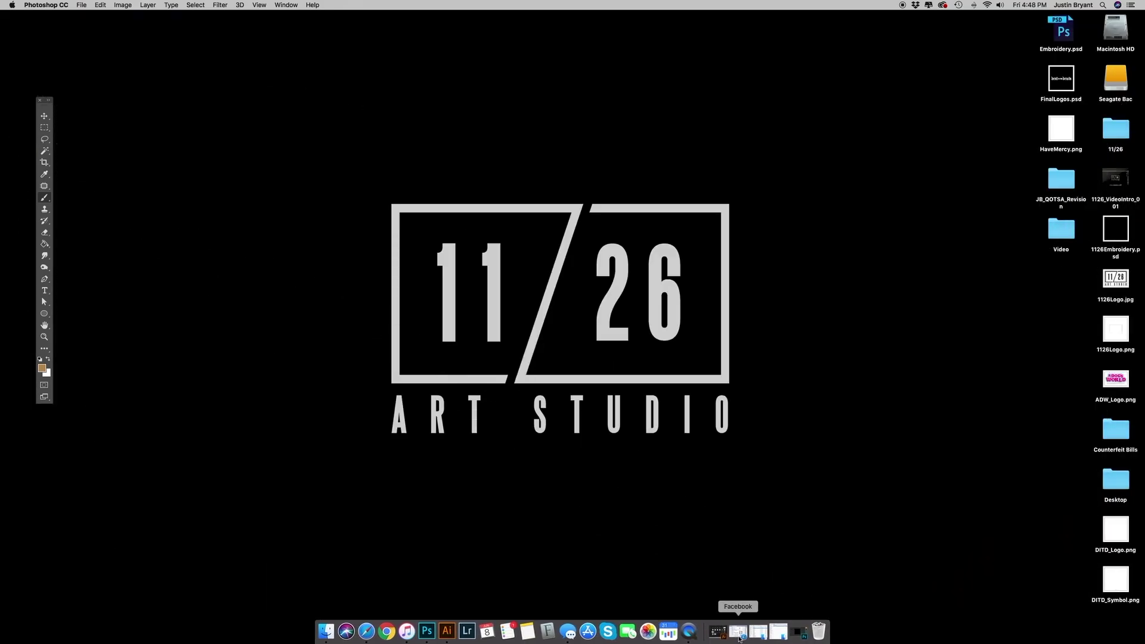
{"action": "left_click", "coordinate": [778, 631]}
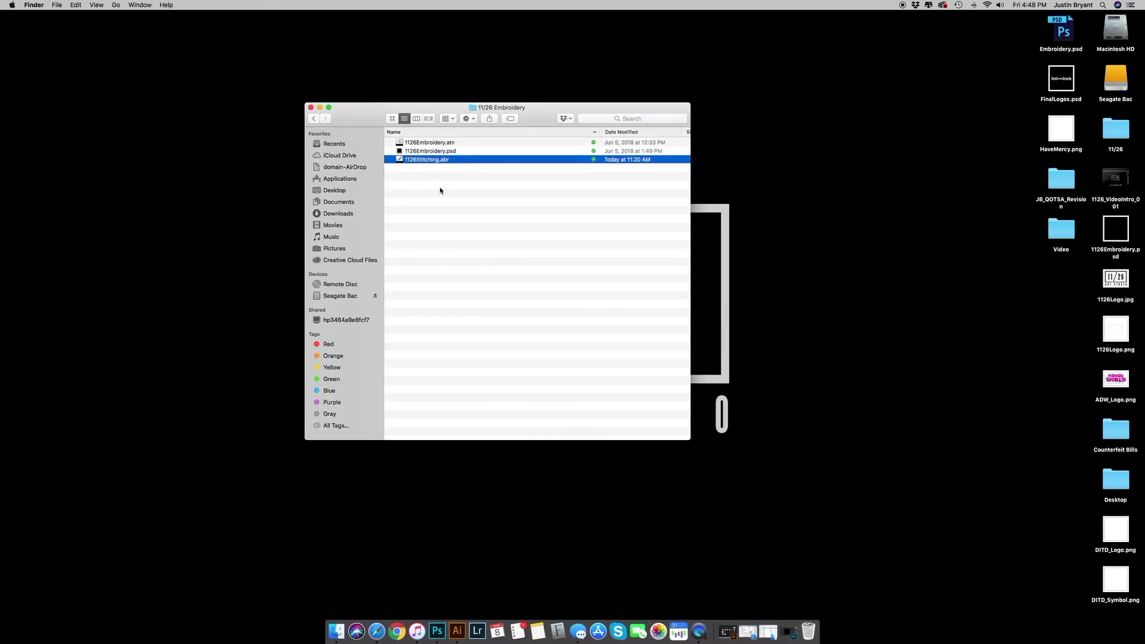
{"action": "left_click", "coordinate": [467, 152]}
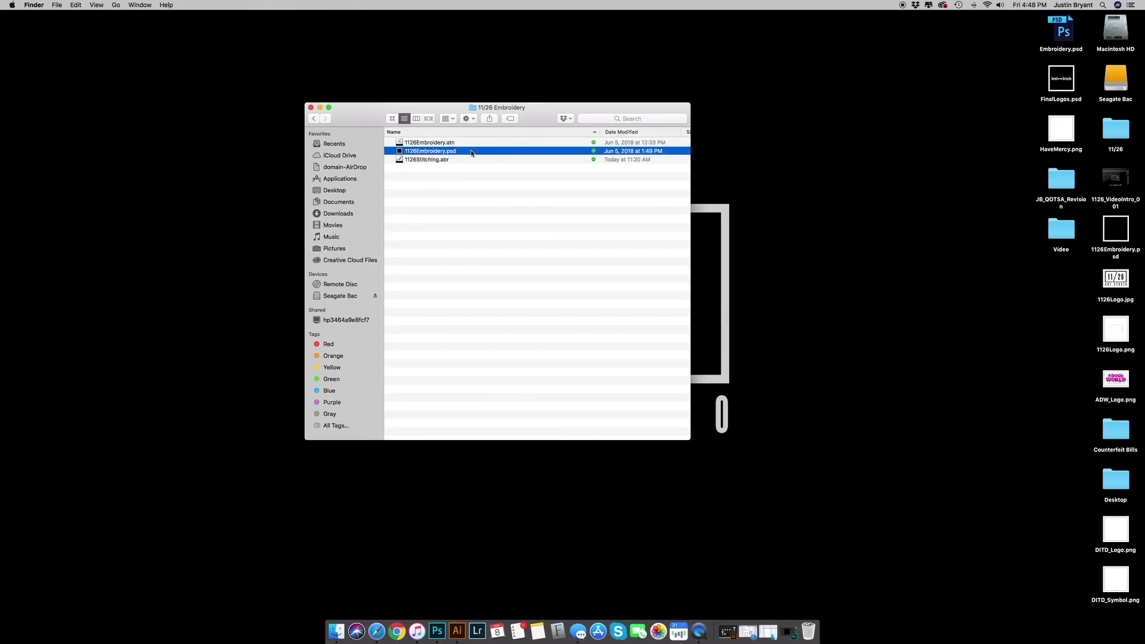
{"action": "double_click", "coordinate": [519, 149]}
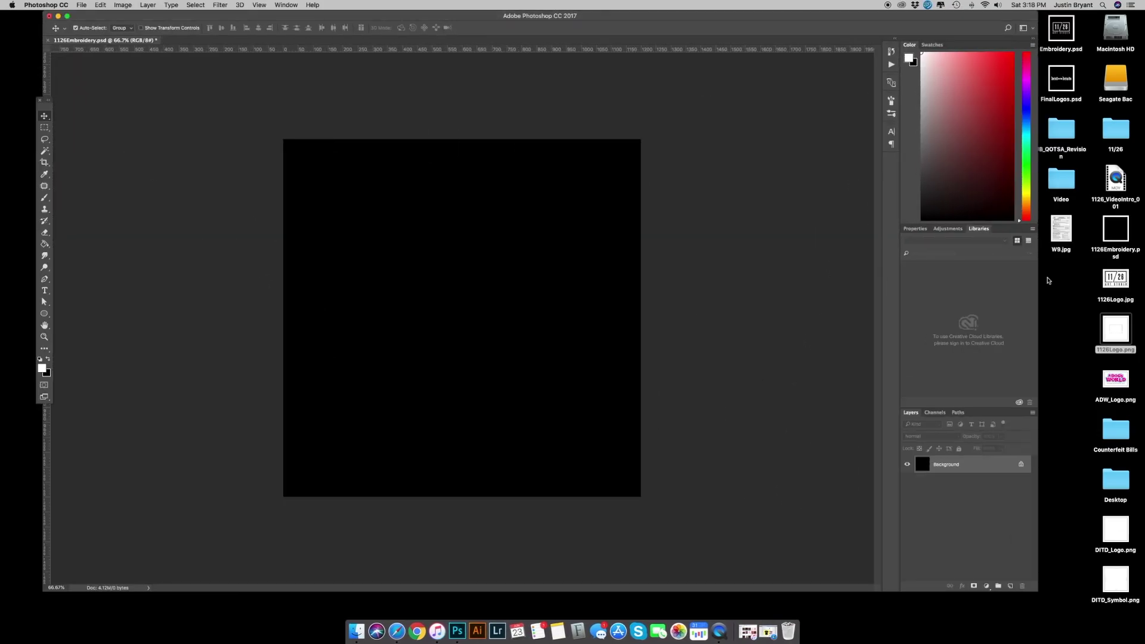
Place 1126Logo.png onto the black canvas and scale it up to about 33%
{"action": "left_click_drag", "start_coordinate": [1118, 328], "coordinate": [511, 303]}
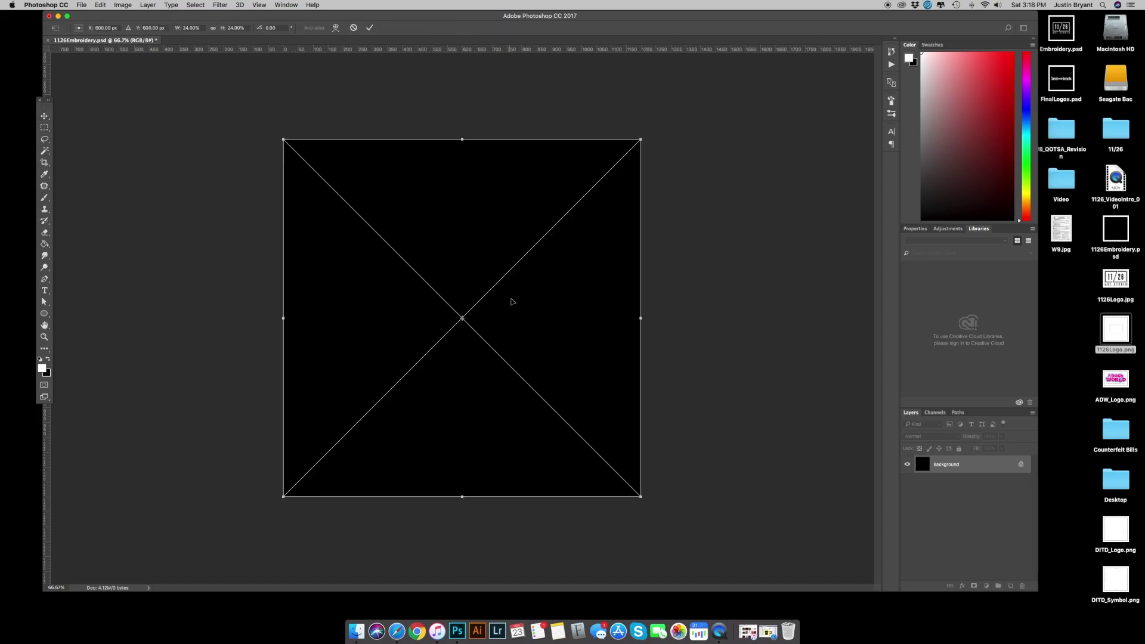
{"action": "left_click_drag", "start_coordinate": [640, 141], "coordinate": [732, 84]}
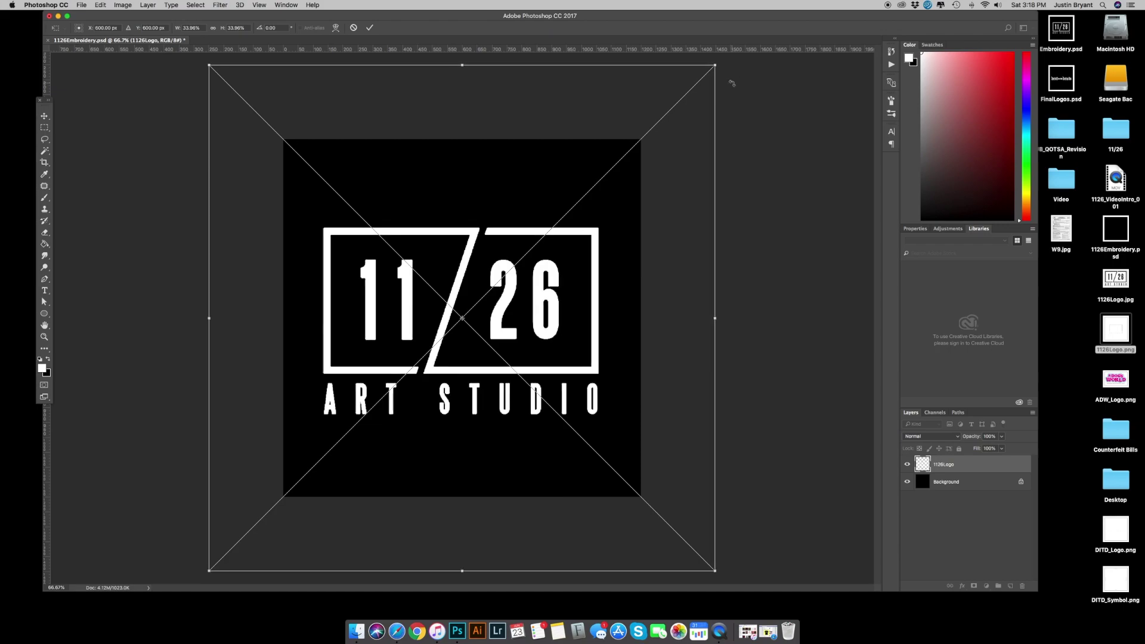
{"action": "key", "text": "Return"}
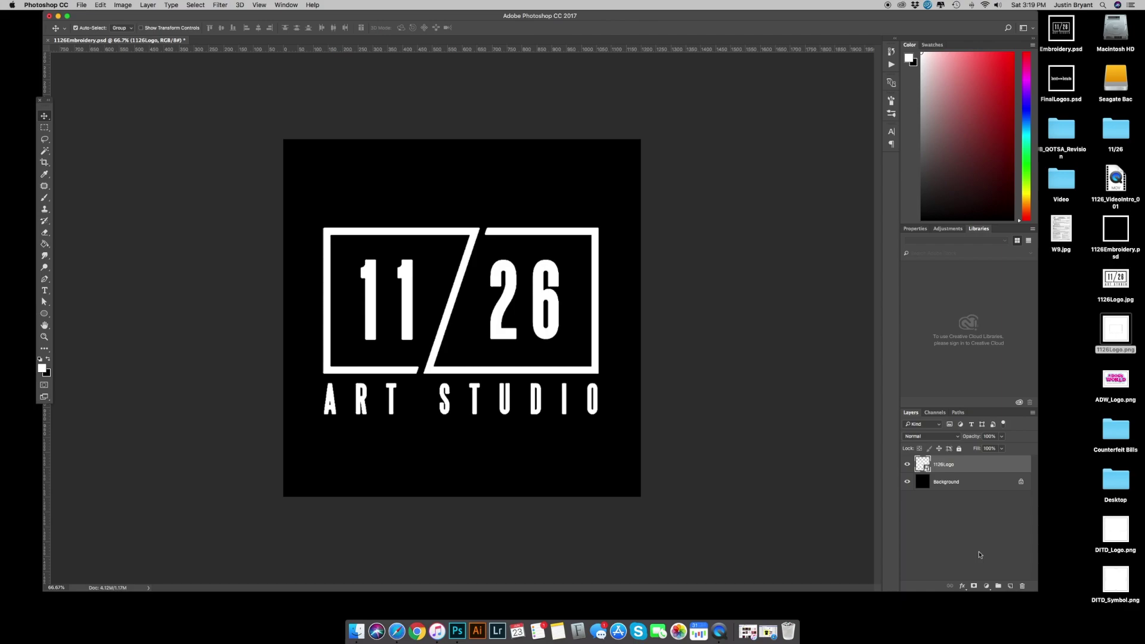
{"action": "left_click", "coordinate": [962, 587]}
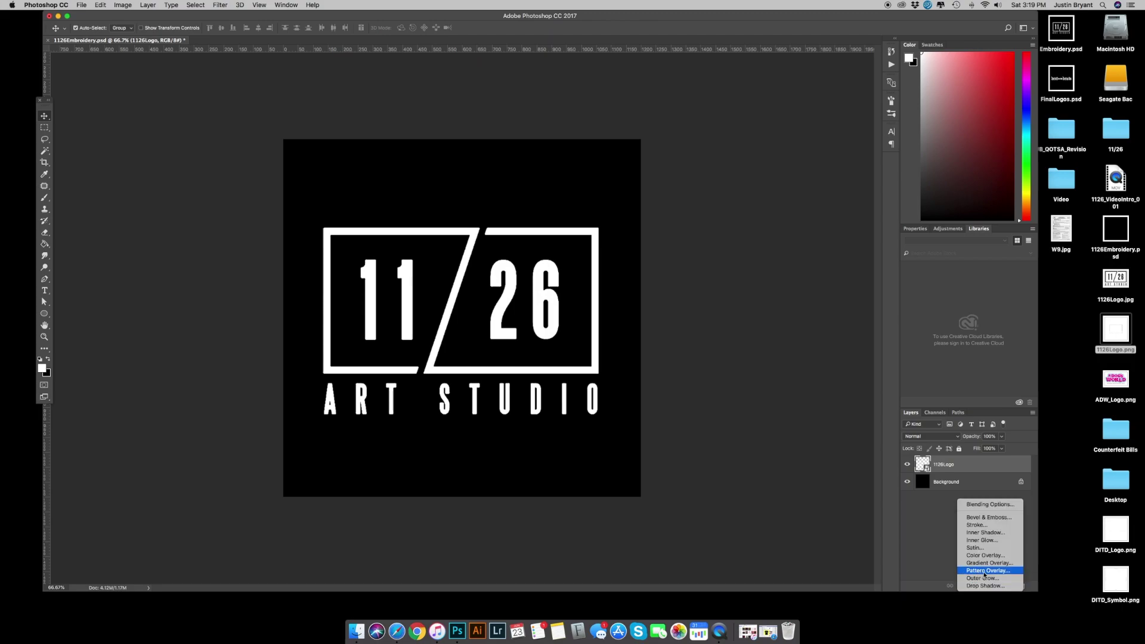
{"action": "left_click", "coordinate": [984, 573]}
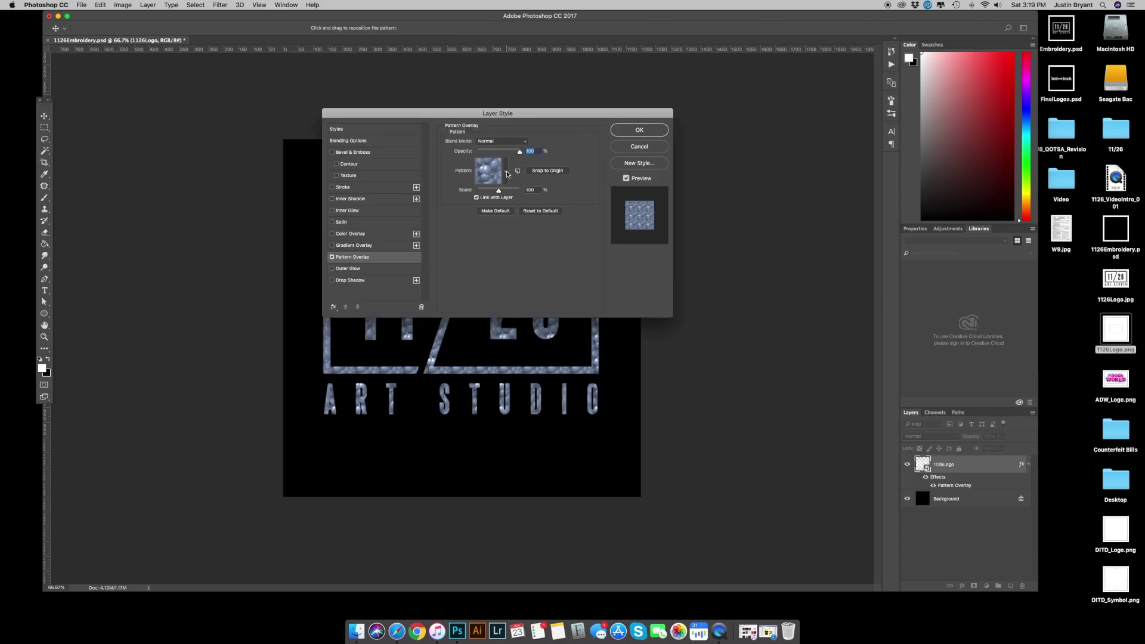
{"action": "left_click", "coordinate": [507, 173]}
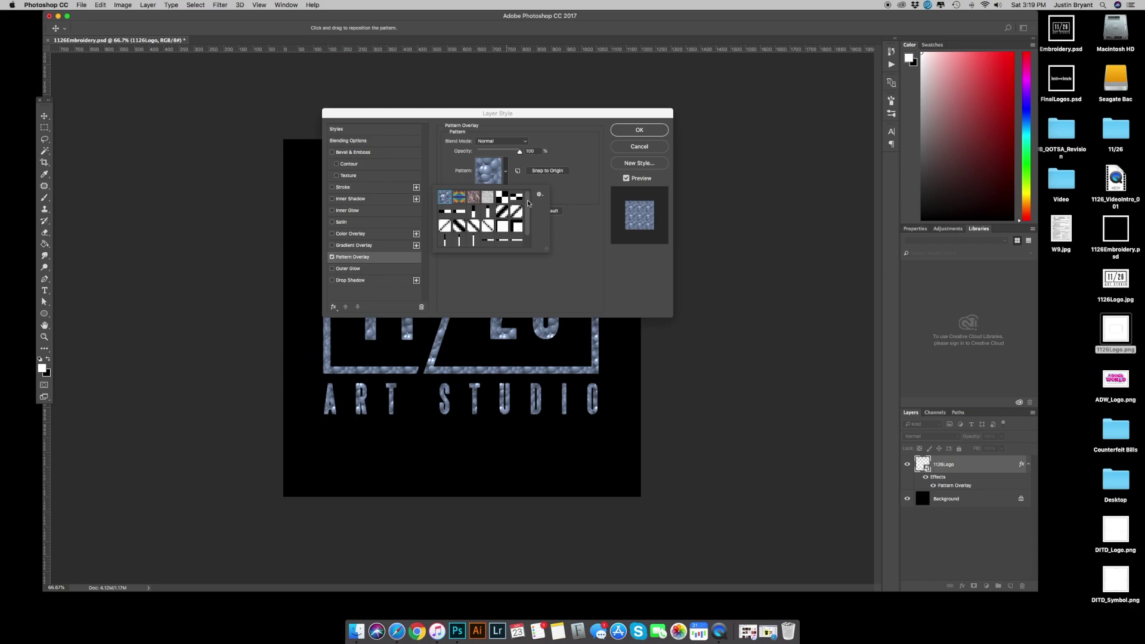
{"action": "left_click_drag", "start_coordinate": [528, 204], "coordinate": [529, 203]}
{"action": "left_click", "coordinate": [541, 196]}
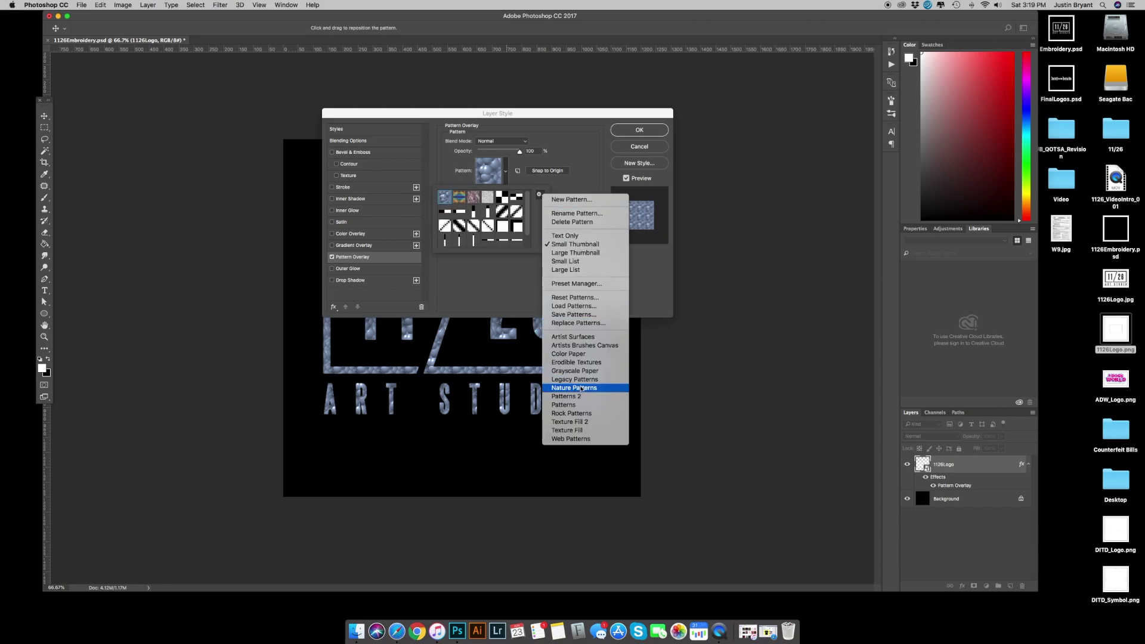
{"action": "left_click", "coordinate": [583, 440]}
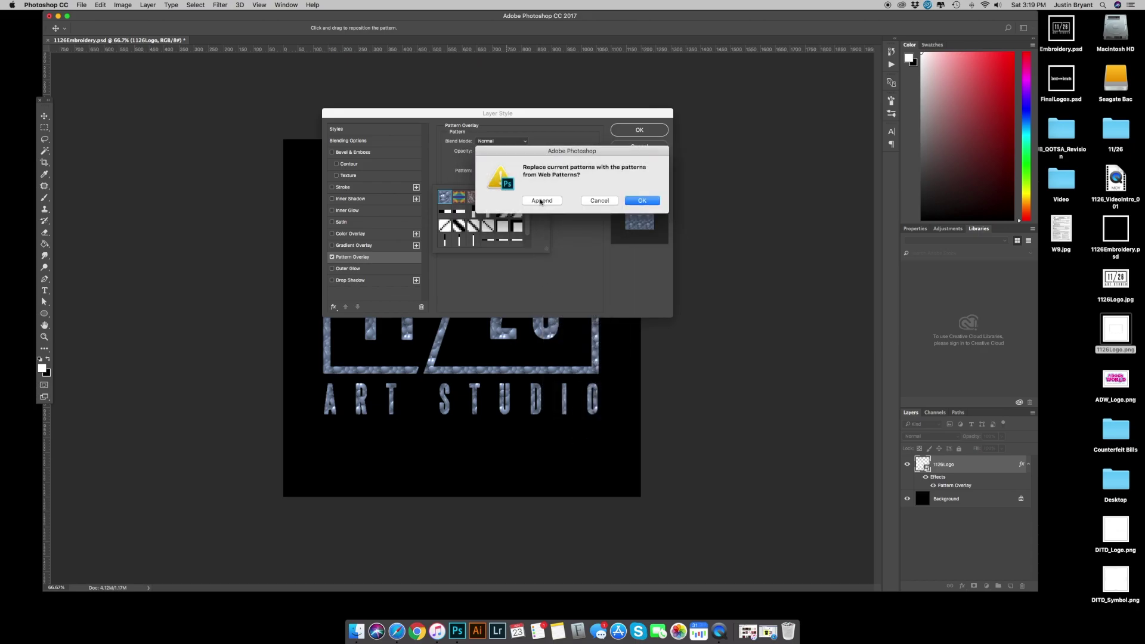
{"action": "left_click", "coordinate": [600, 201]}
{"action": "mouse_move", "coordinate": [527, 206]}
{"action": "left_mouse_down"}
{"action": "mouse_move", "coordinate": [527, 229]}
{"action": "mouse_move", "coordinate": [531, 196]}
{"action": "left_mouse_up"}
{"action": "left_click", "coordinate": [645, 147]}
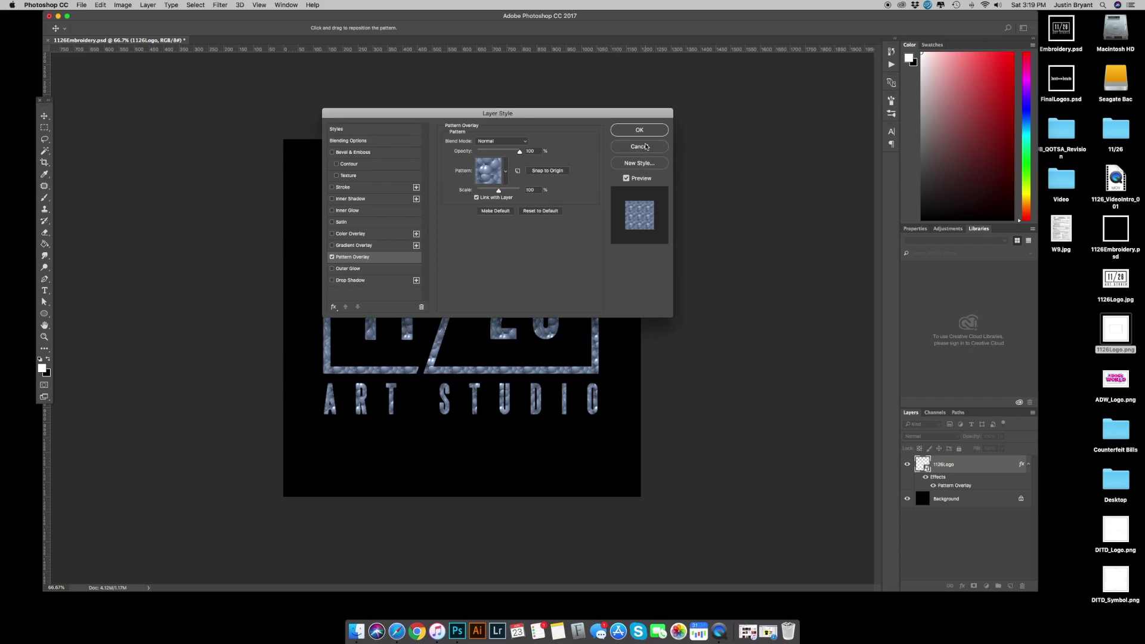
{"action": "left_click", "coordinate": [646, 147]}
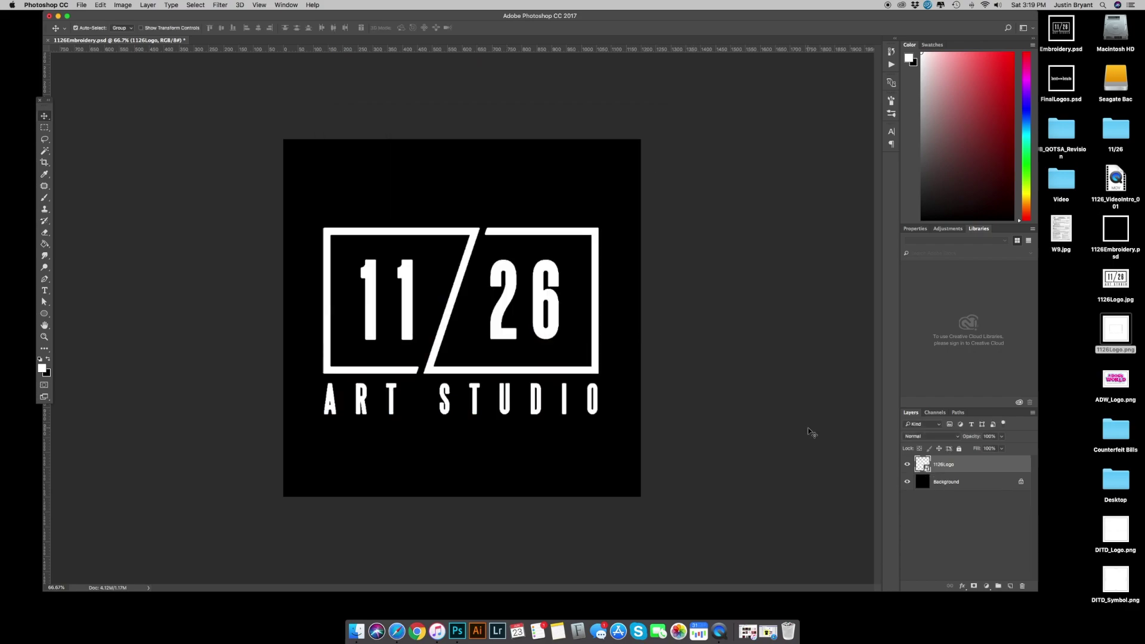
{"action": "left_click_drag", "start_coordinate": [946, 470], "coordinate": [948, 467]}
Rasterize the 1126Logo layer and rename it 'Logo'
{"action": "right_click", "coordinate": [948, 468]}
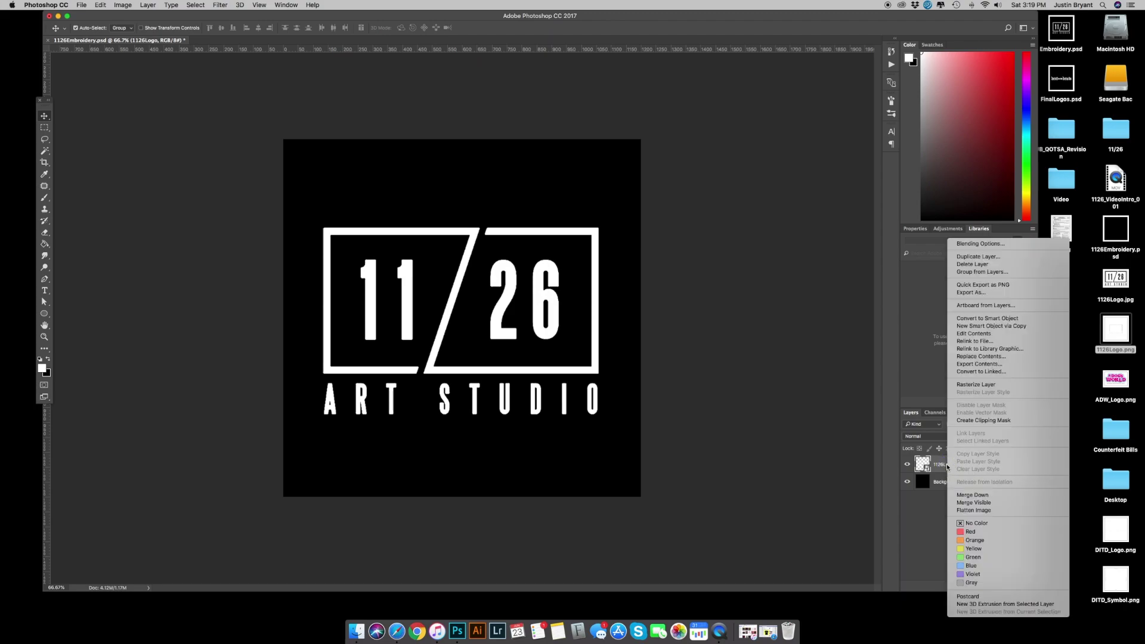
{"action": "left_click", "coordinate": [976, 386]}
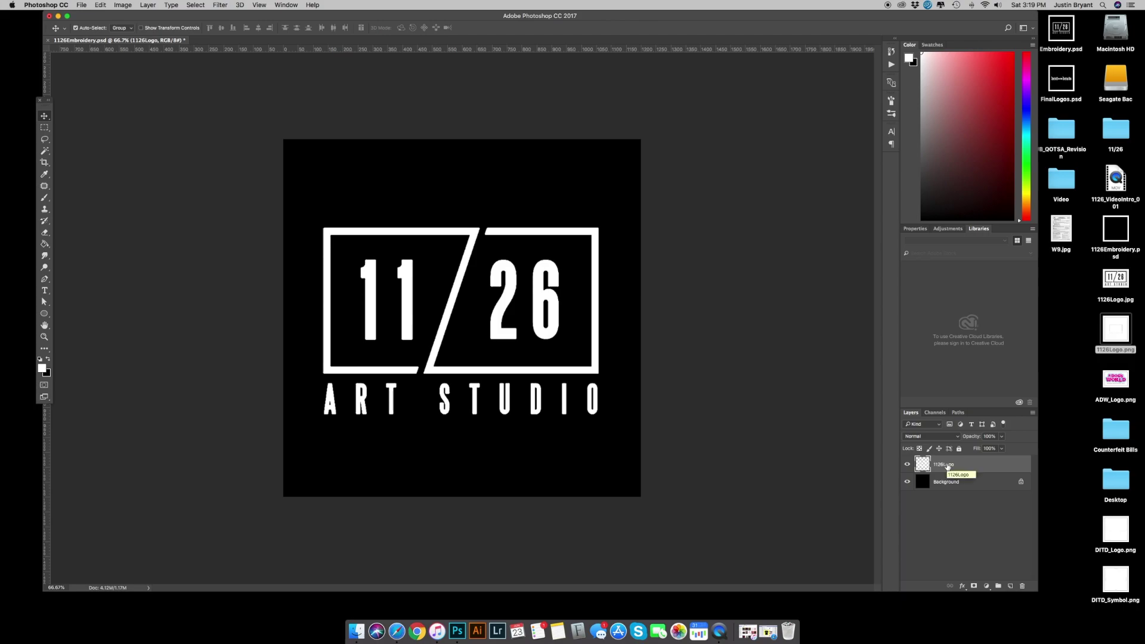
{"action": "double_click", "coordinate": [948, 466]}
{"action": "type", "text": "Logo"}
{"action": "key", "text": "Return"}
{"action": "key", "text": "b"}
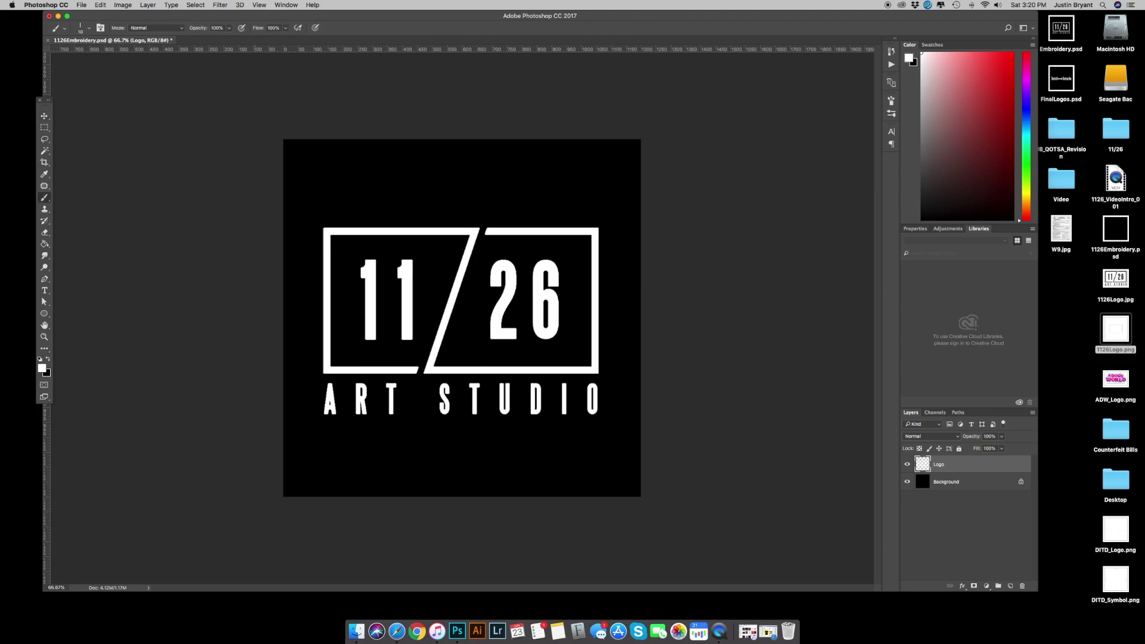
Set the brush to the 15 px preset
{"action": "left_click", "coordinate": [90, 31]}
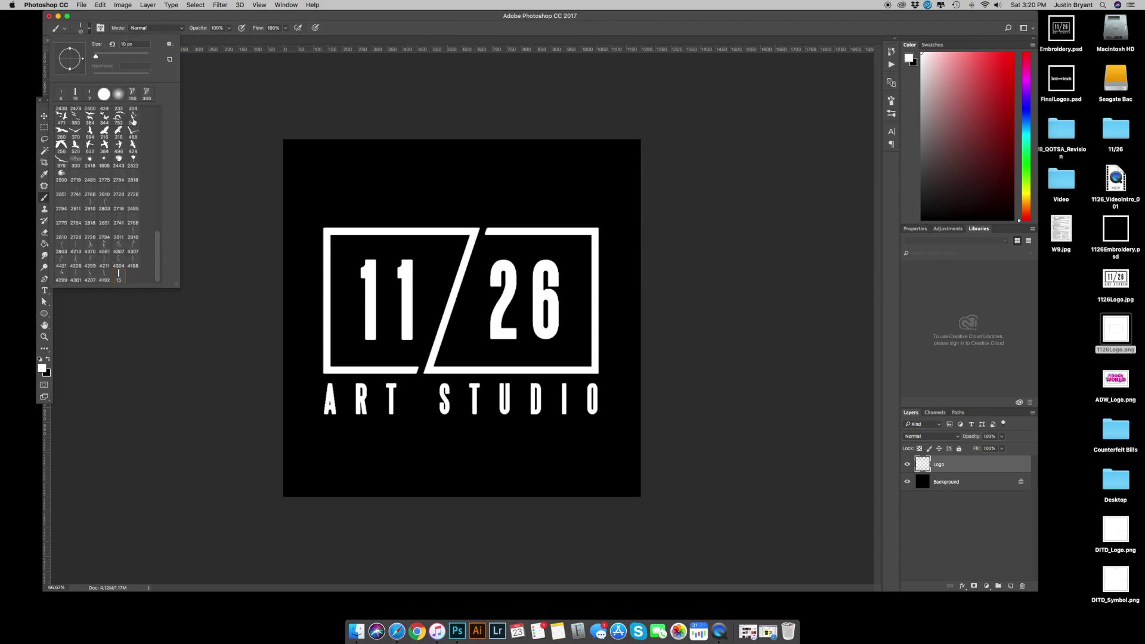
{"action": "left_click", "coordinate": [119, 278]}
{"action": "left_click", "coordinate": [89, 28]}
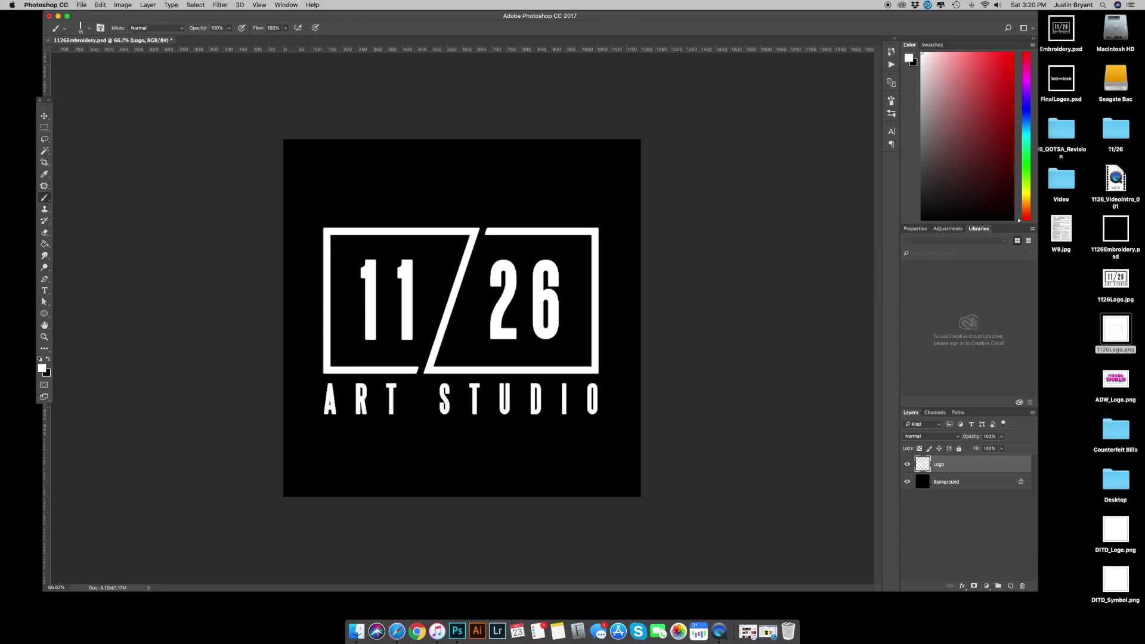
Browse the 11/26 Embroidery actions and play Light to stitch the logo
{"action": "left_click", "coordinate": [891, 65]}
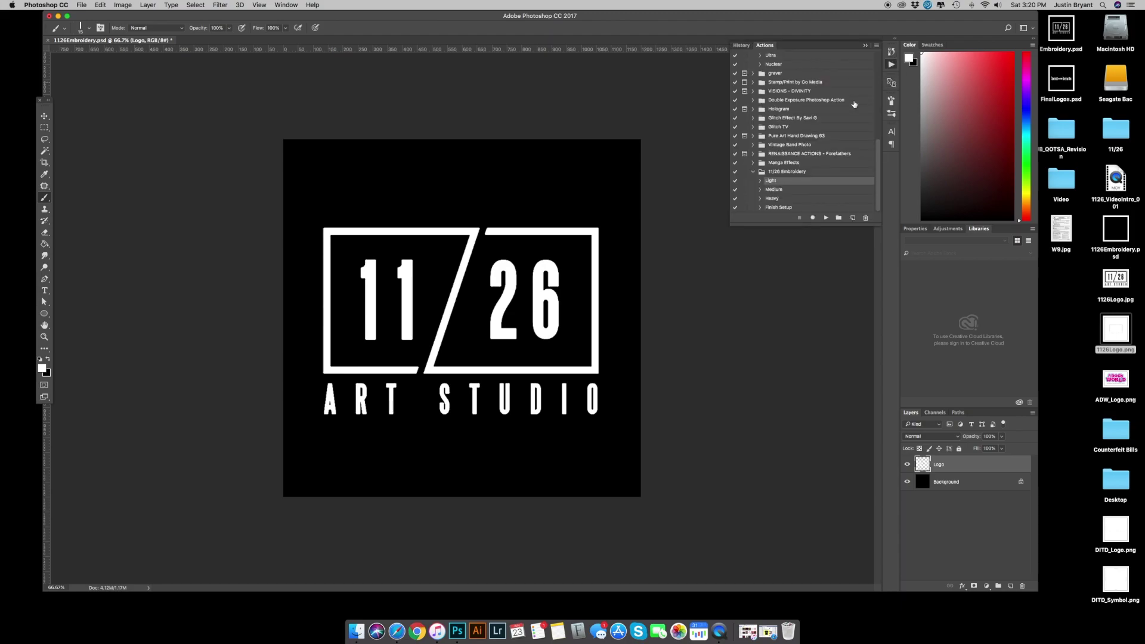
{"action": "left_click", "coordinate": [843, 173]}
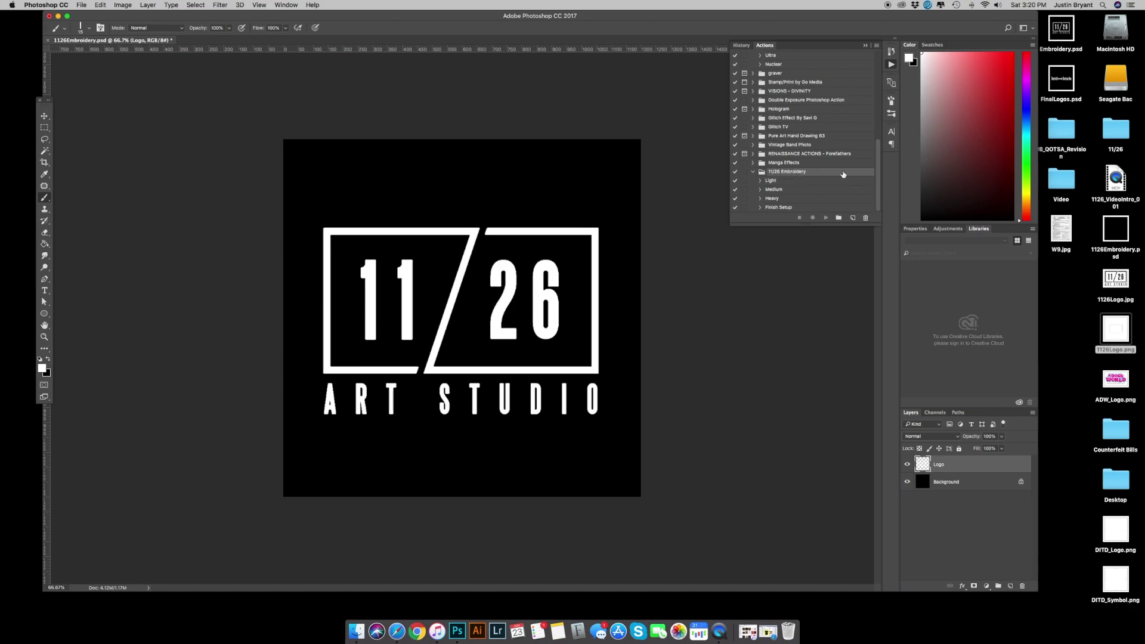
{"action": "left_click", "coordinate": [793, 181]}
{"action": "left_click", "coordinate": [793, 190]}
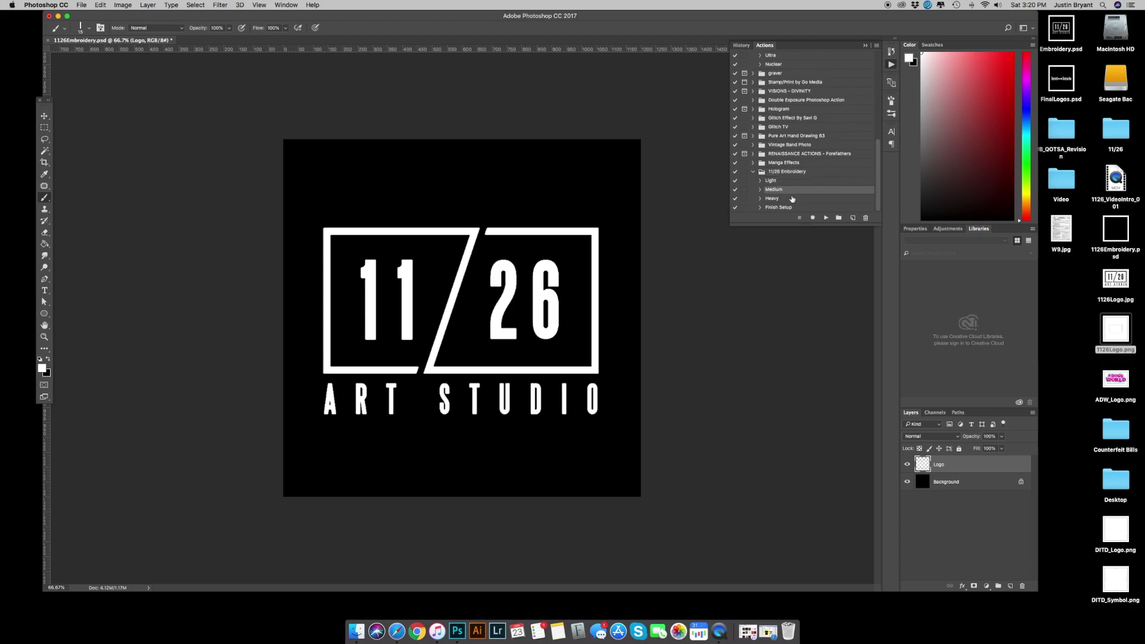
{"action": "left_click", "coordinate": [793, 198]}
{"action": "left_click", "coordinate": [801, 208]}
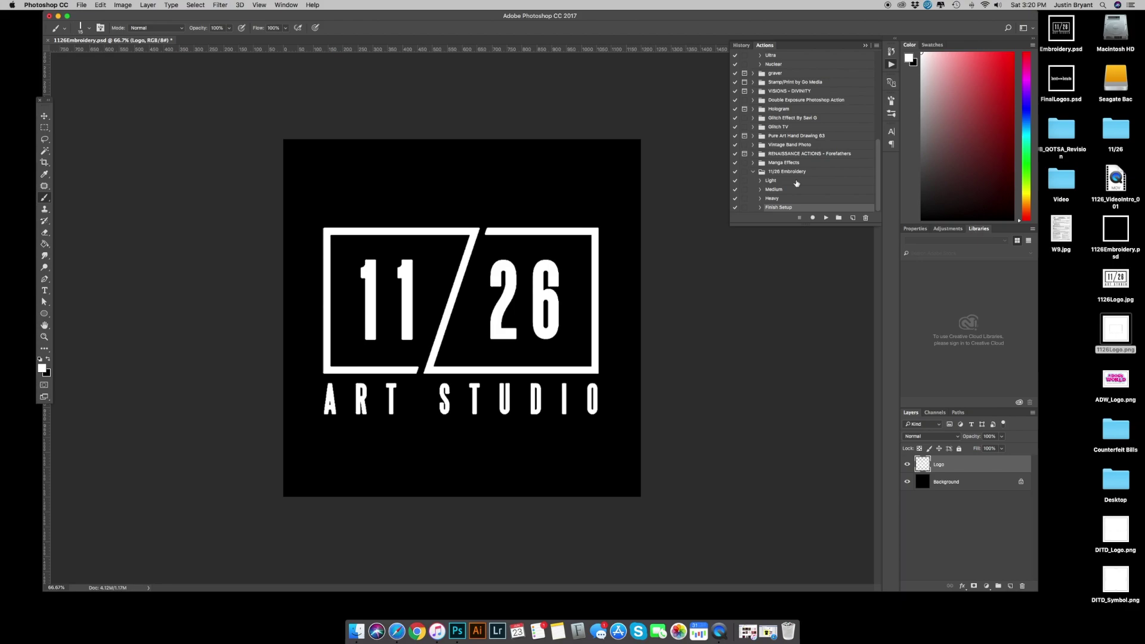
{"action": "left_click", "coordinate": [790, 181]}
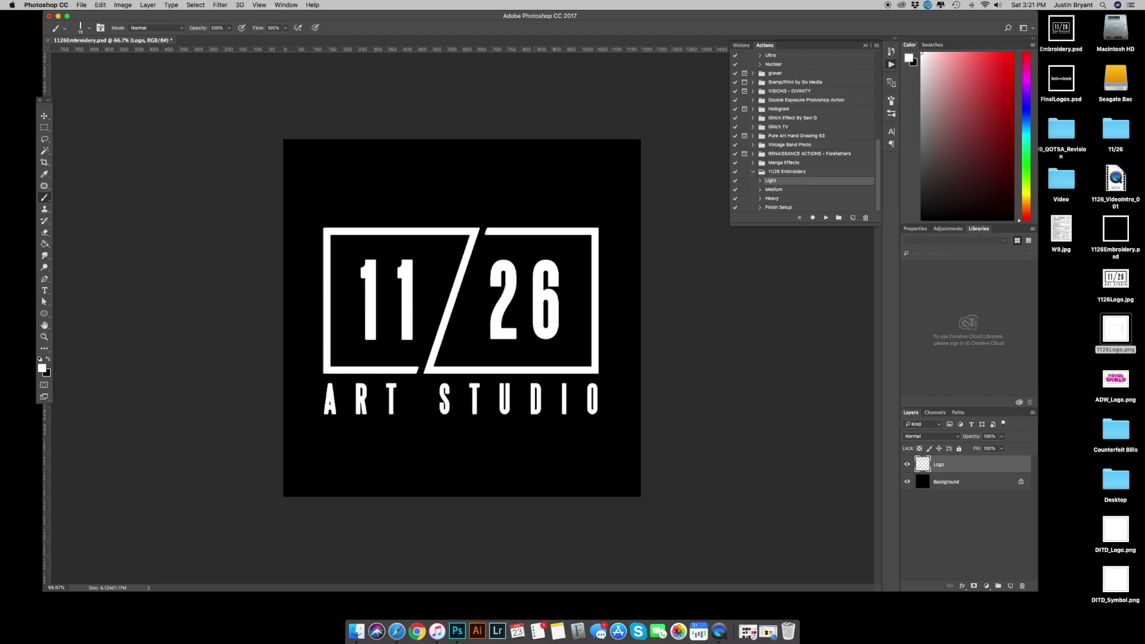
{"action": "left_click", "coordinate": [789, 190]}
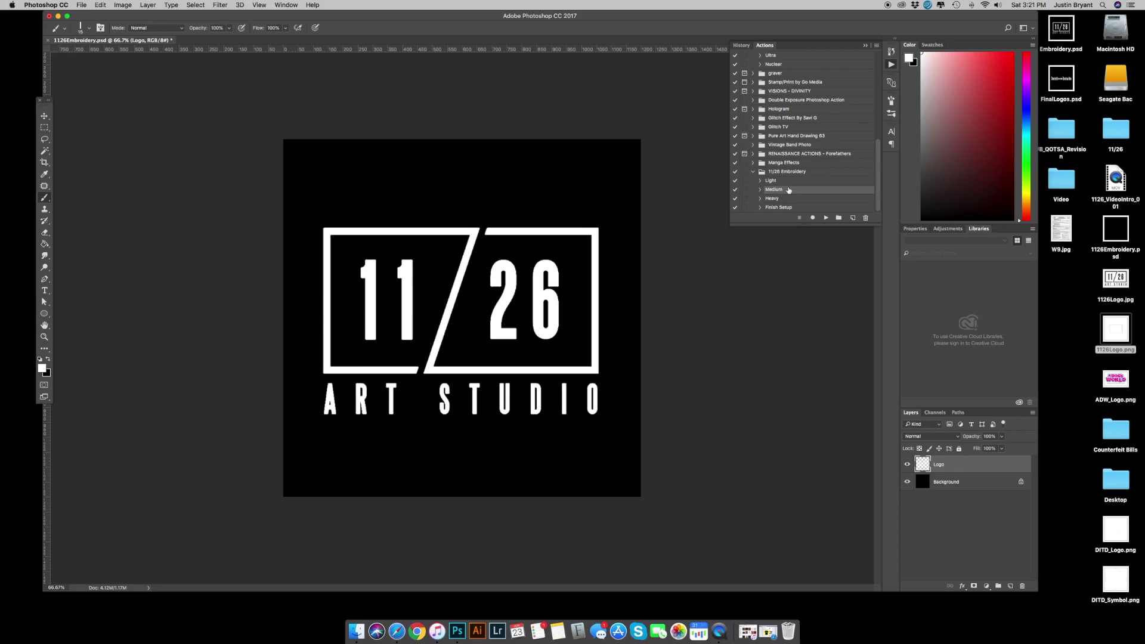
{"action": "left_click", "coordinate": [799, 181]}
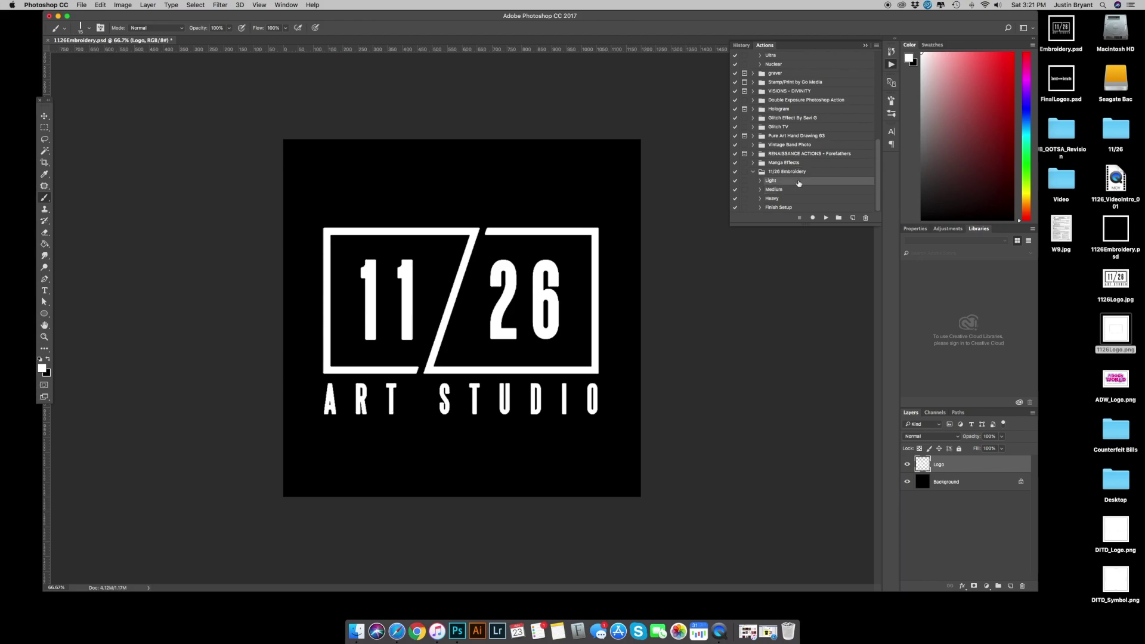
{"action": "left_click", "coordinate": [826, 220]}
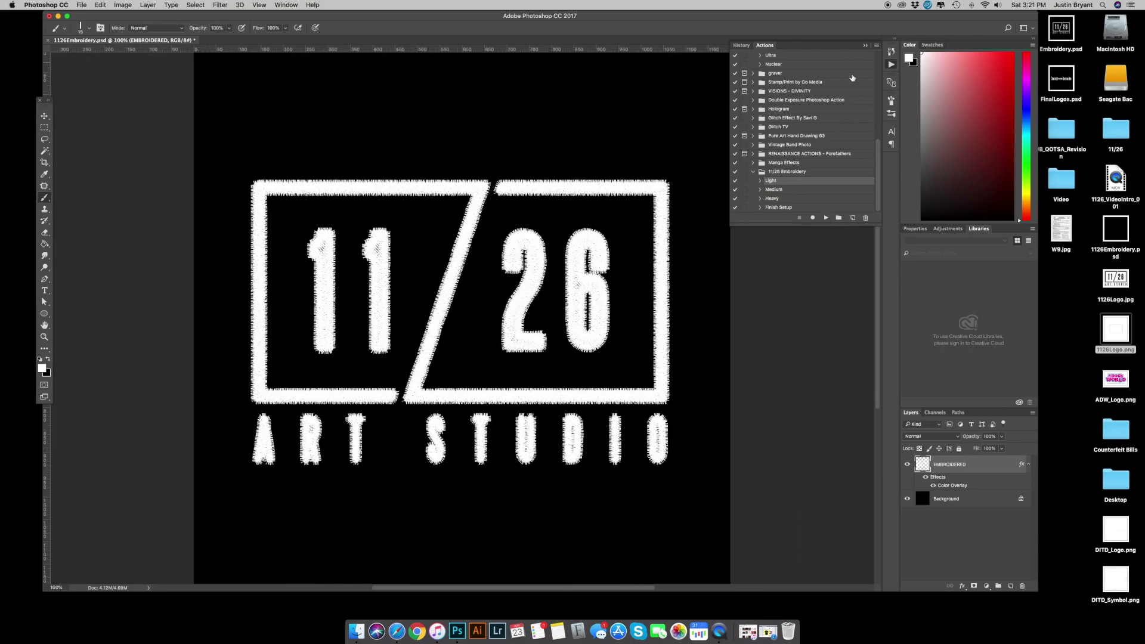
Try red and green colour overlays on EMBROIDERED, then cancel to keep the logo white
{"action": "left_click", "coordinate": [45, 116]}
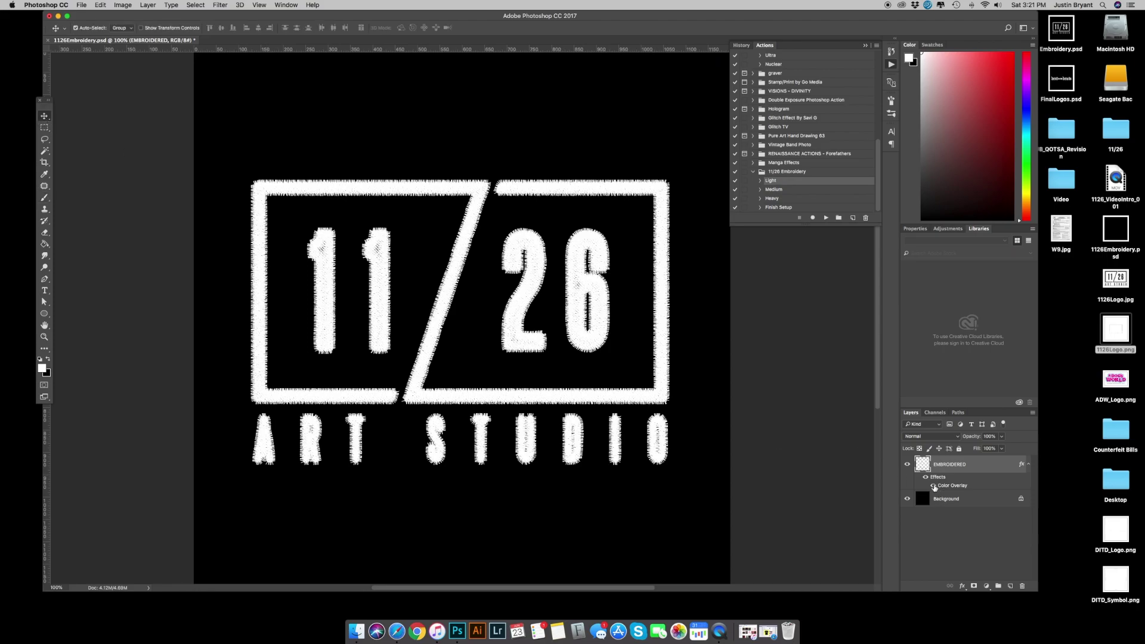
{"action": "double_click", "coordinate": [952, 487]}
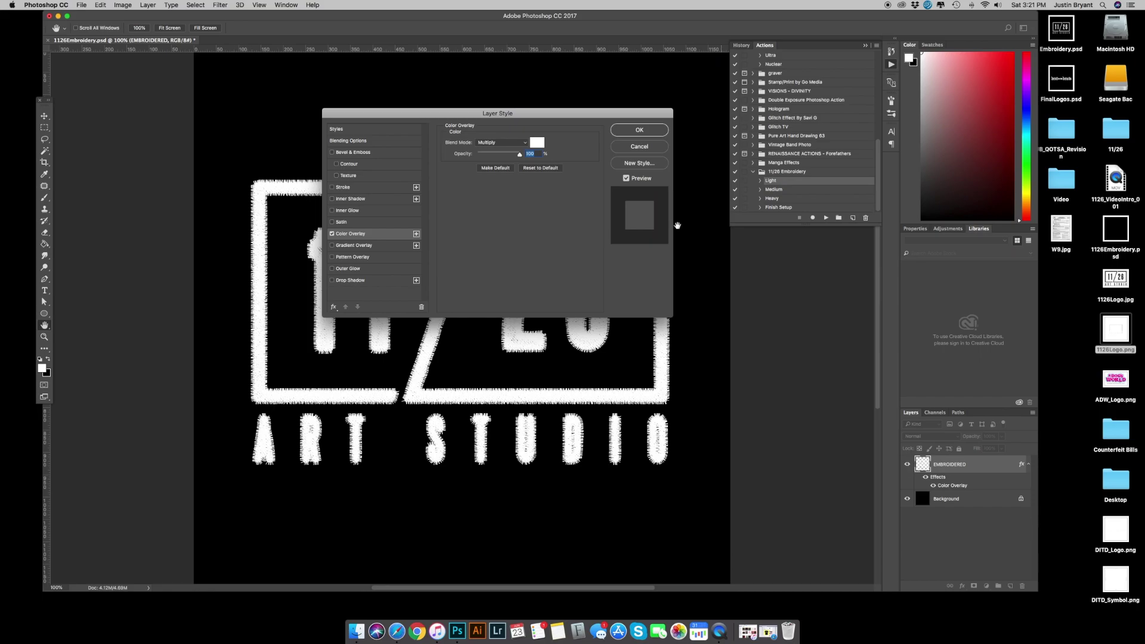
{"action": "left_click", "coordinate": [537, 143]}
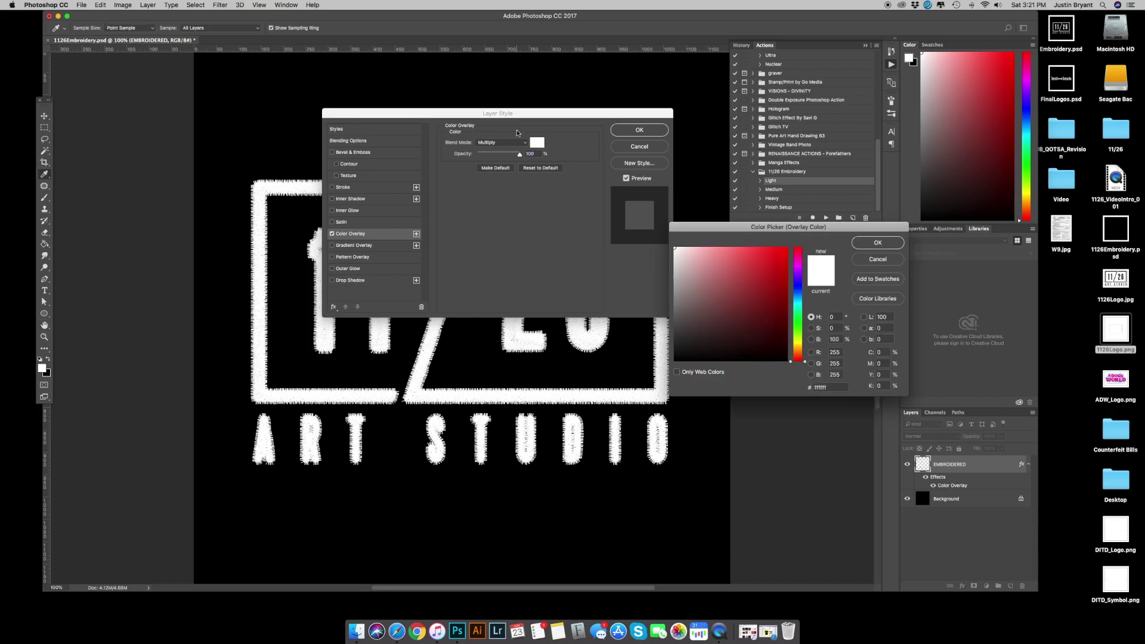
{"action": "left_click_drag", "start_coordinate": [520, 114], "coordinate": [680, 53]}
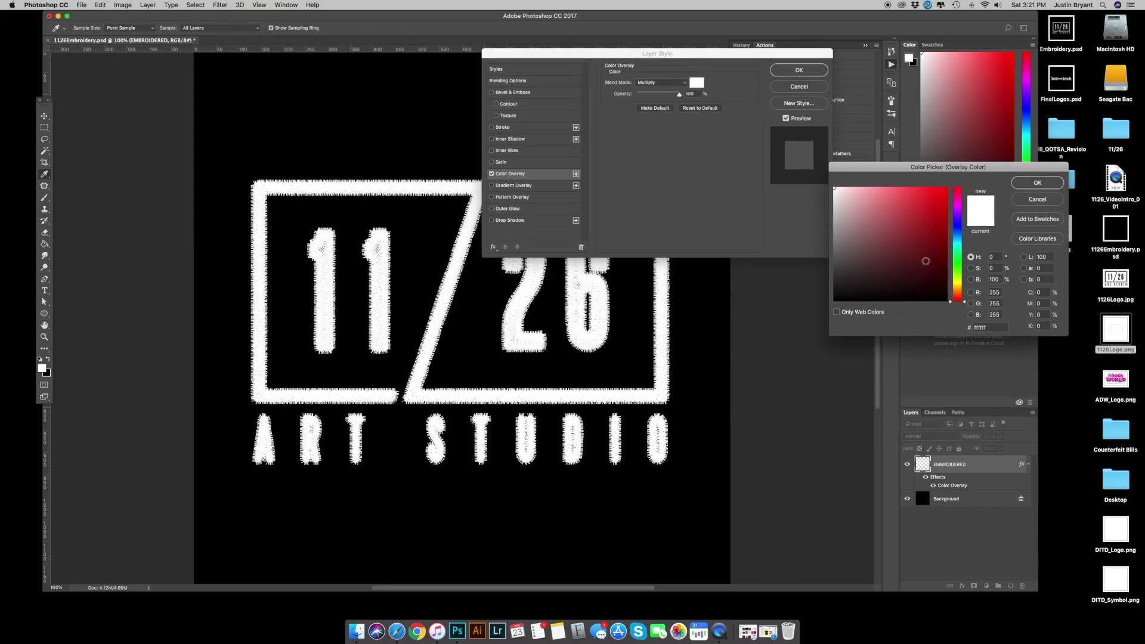
{"action": "left_click", "coordinate": [924, 217]}
{"action": "left_click", "coordinate": [908, 201]}
{"action": "mouse_move", "coordinate": [957, 249]}
{"action": "left_mouse_down"}
{"action": "mouse_move", "coordinate": [957, 262]}
{"action": "mouse_move", "coordinate": [890, 232]}
{"action": "mouse_move", "coordinate": [857, 237]}
{"action": "left_mouse_up"}
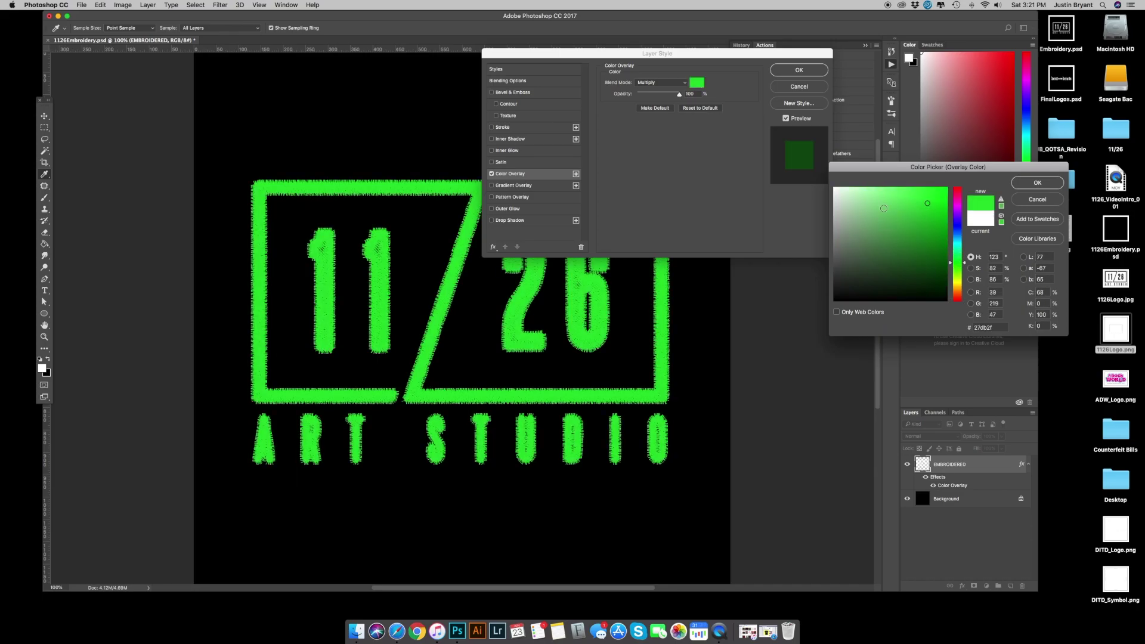
{"action": "left_click", "coordinate": [1038, 200]}
{"action": "left_click", "coordinate": [800, 86]}
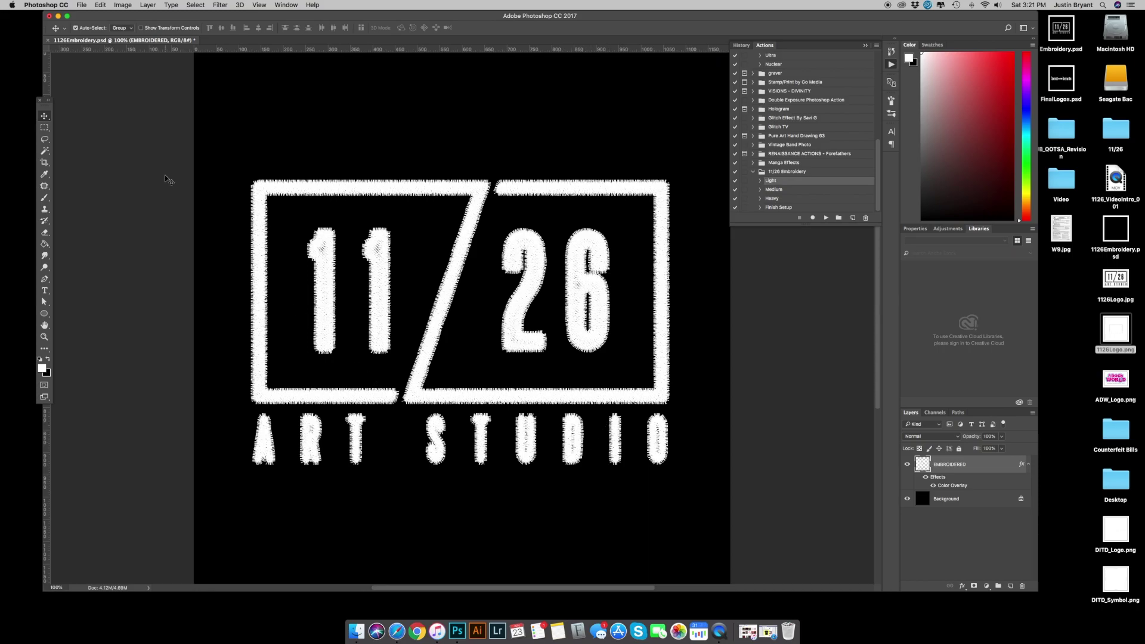
Erase a stray line down the U in STUDIO, then delete the EMBROIDERED logo layer
{"action": "key", "text": "e"}
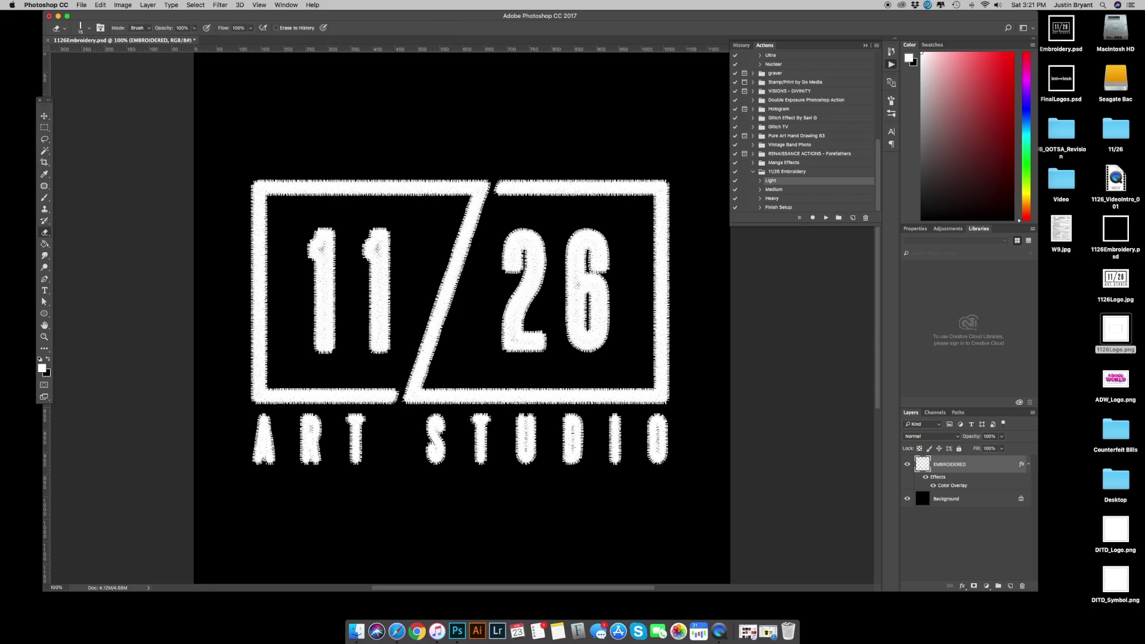
{"action": "scroll", "coordinate": [462, 316], "scroll_direction": "left", "scroll_amount": 2}
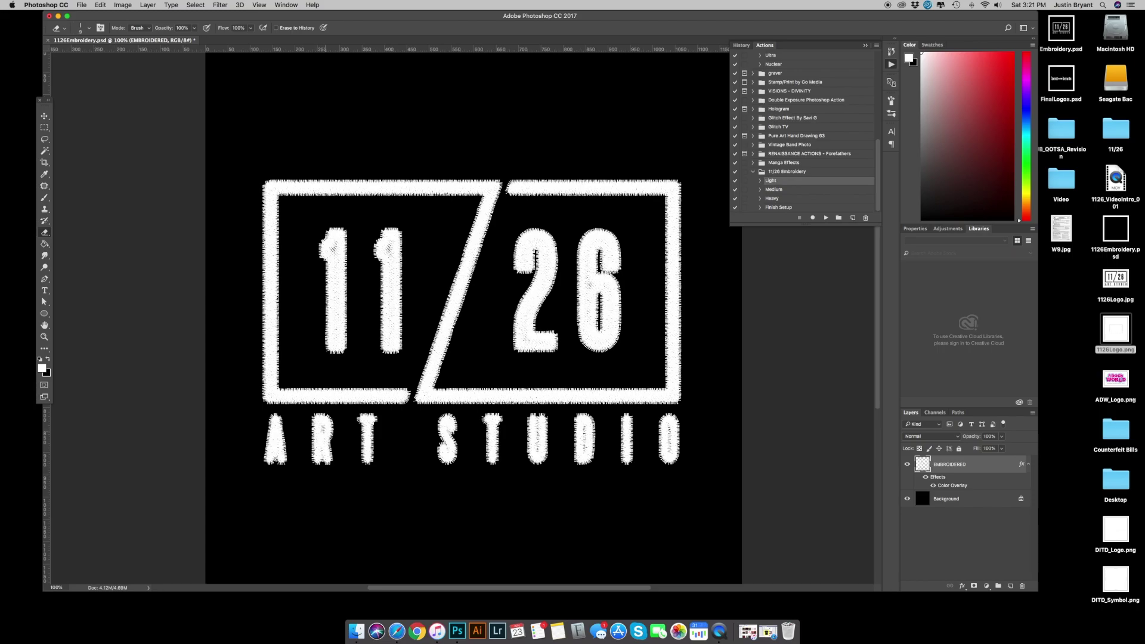
{"action": "scroll", "coordinate": [471, 316], "scroll_direction": "down", "scroll_amount": 2}
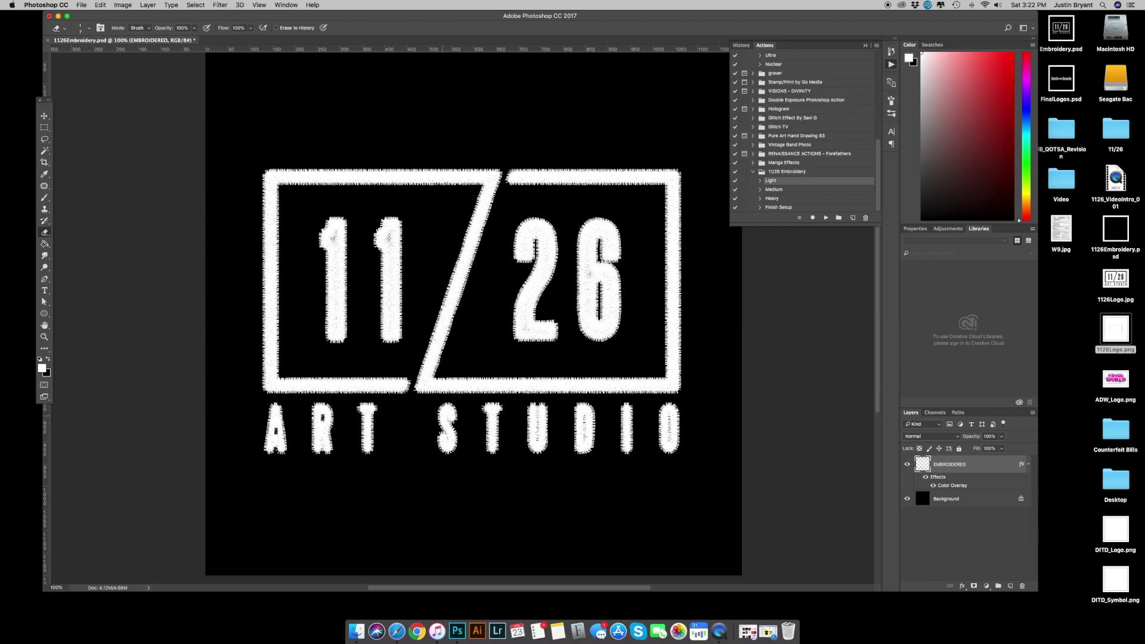
{"action": "mouse_move", "coordinate": [538, 410]}
{"action": "left_mouse_down"}
{"action": "mouse_move", "coordinate": [538, 434]}
{"action": "mouse_move", "coordinate": [537, 408]}
{"action": "mouse_move", "coordinate": [584, 437]}
{"action": "left_mouse_up"}
{"action": "key", "text": "super+minus"}
Place 1126Logo.png on the canvas and enlarge it to about 36% scale
{"action": "key", "text": "Delete"}
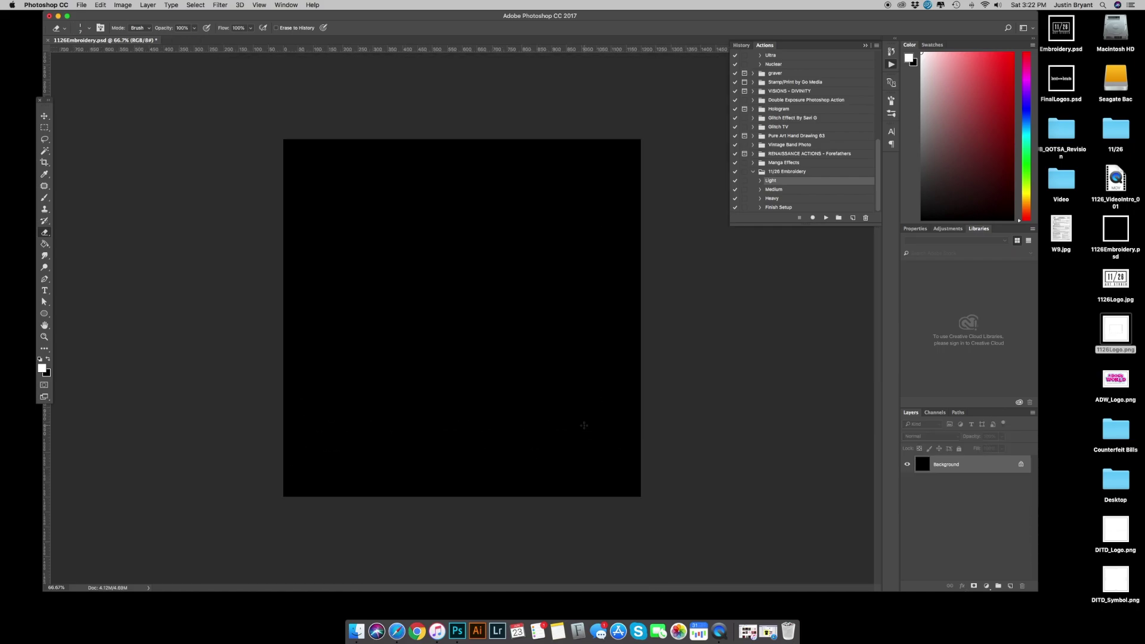
{"action": "left_click_drag", "start_coordinate": [1116, 328], "coordinate": [668, 315]}
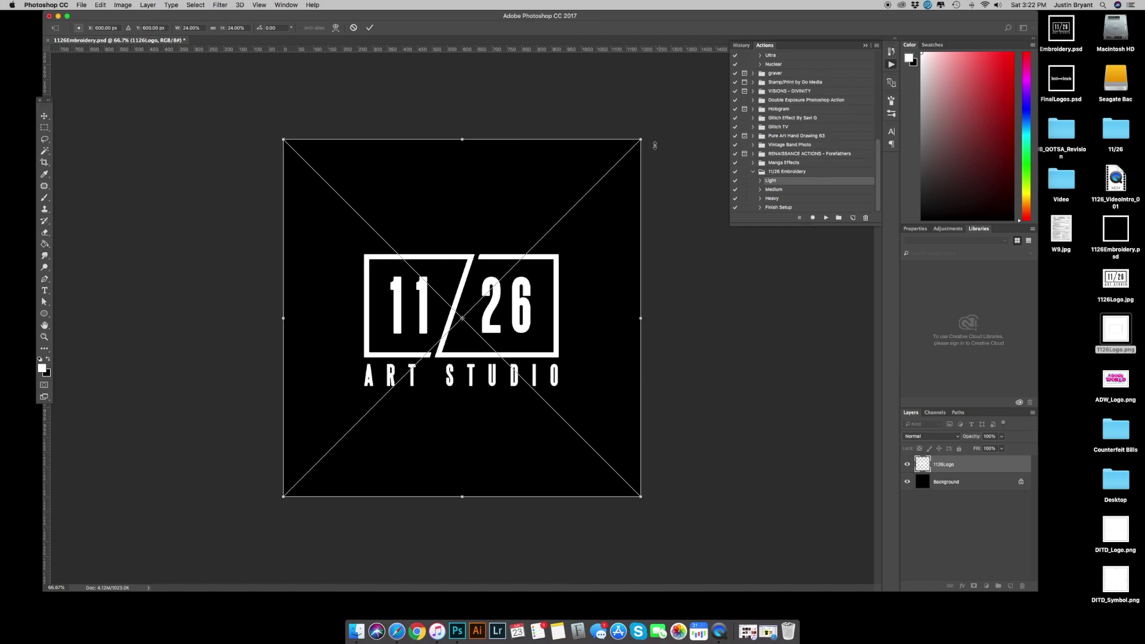
{"action": "left_click_drag", "start_coordinate": [641, 139], "coordinate": [727, 74]}
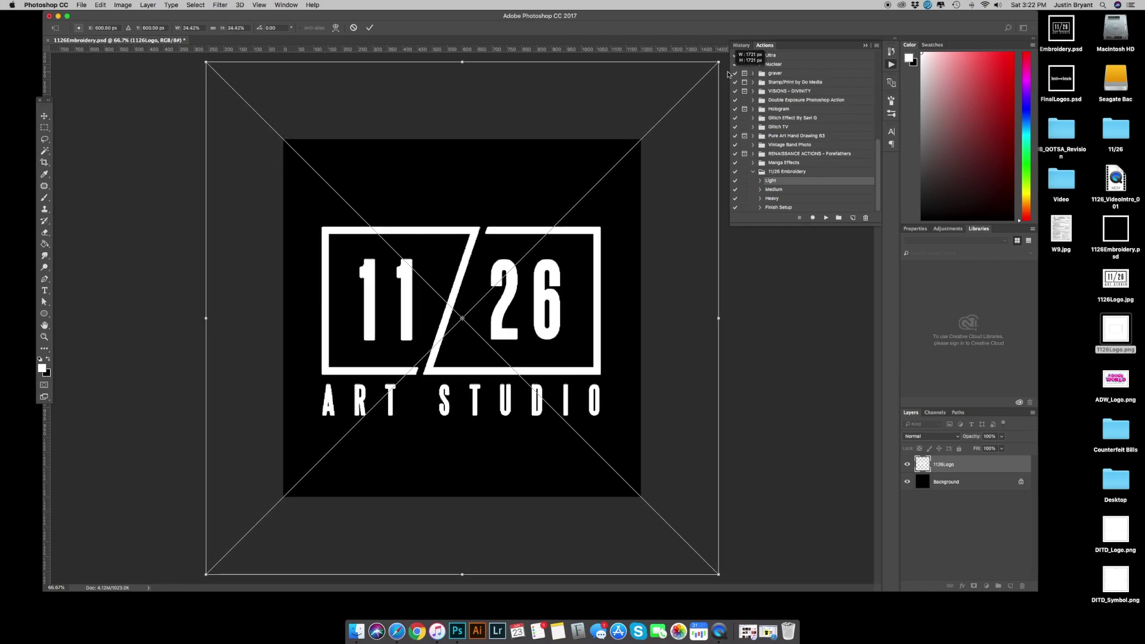
{"action": "key", "text": "Return"}
{"action": "key", "text": "e"}
{"action": "key", "text": "super+t"}
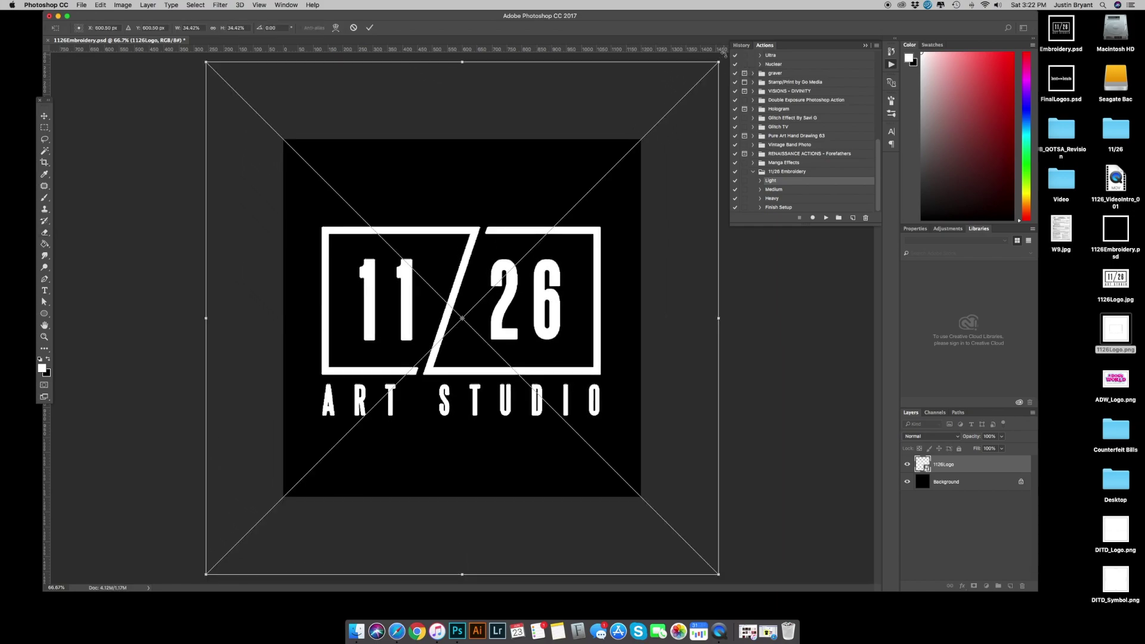
{"action": "left_click_drag", "start_coordinate": [721, 56], "coordinate": [741, 49]}
{"action": "key", "text": "Return"}
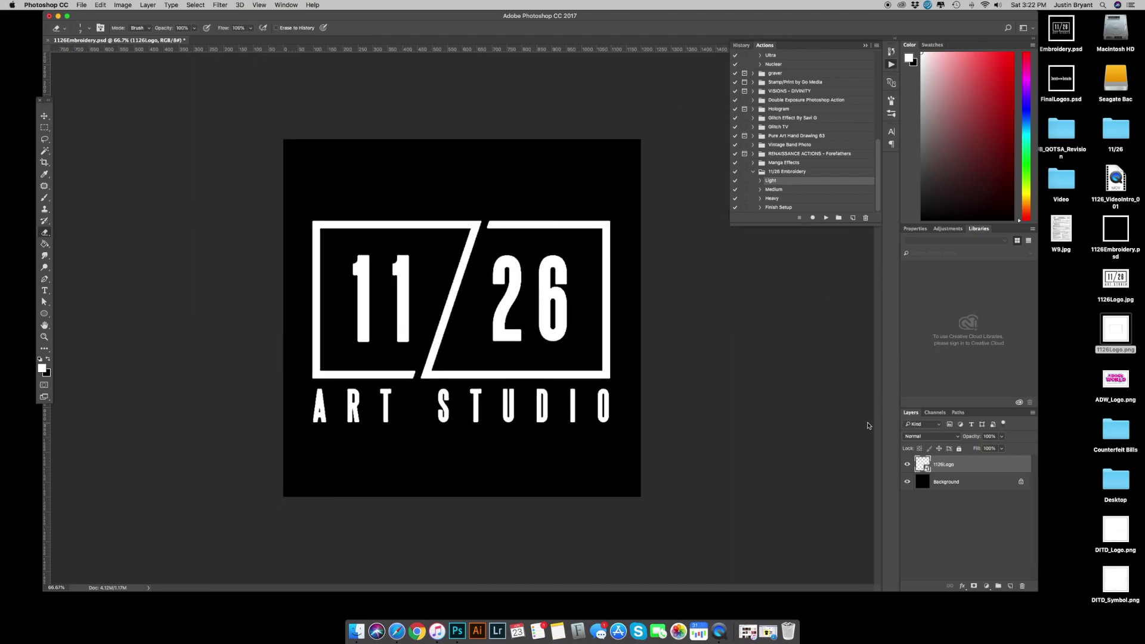
Rasterize the placed logo layer and rename it Logo
{"action": "right_click", "coordinate": [945, 468]}
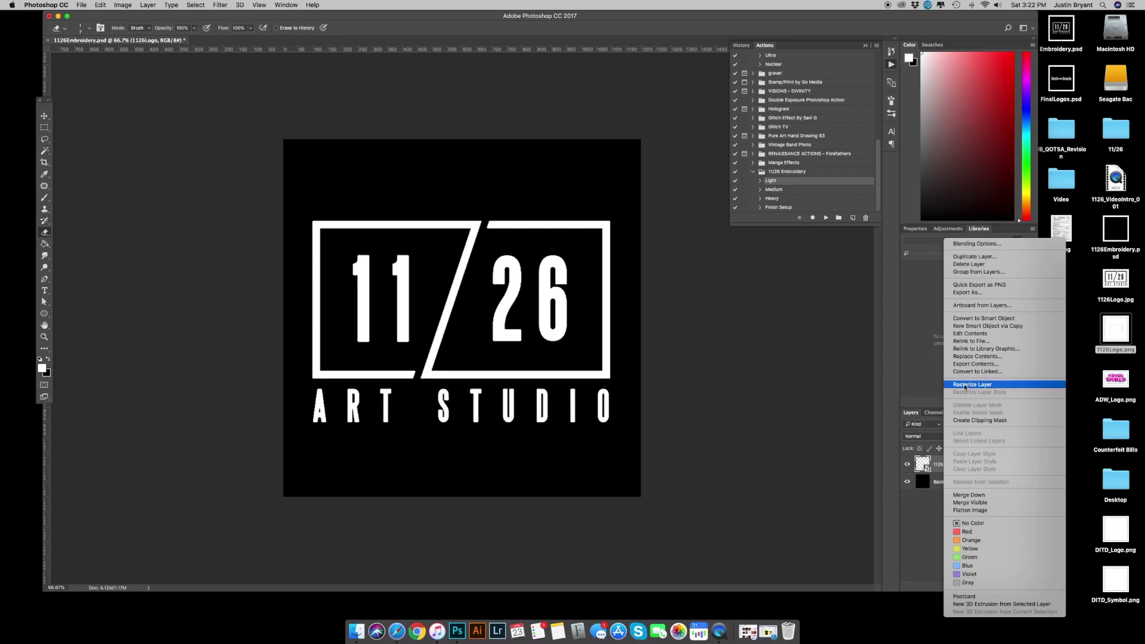
{"action": "left_click", "coordinate": [966, 386]}
{"action": "double_click", "coordinate": [942, 465]}
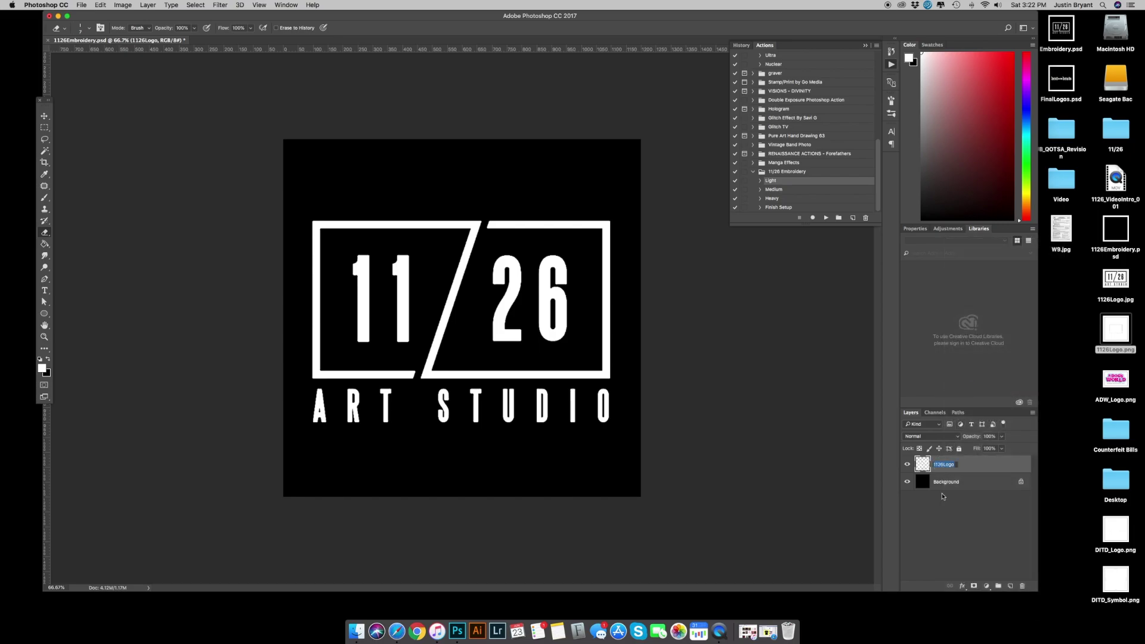
{"action": "type", "text": "L"}
{"action": "key", "text": "Return"}
{"action": "key", "text": "b"}
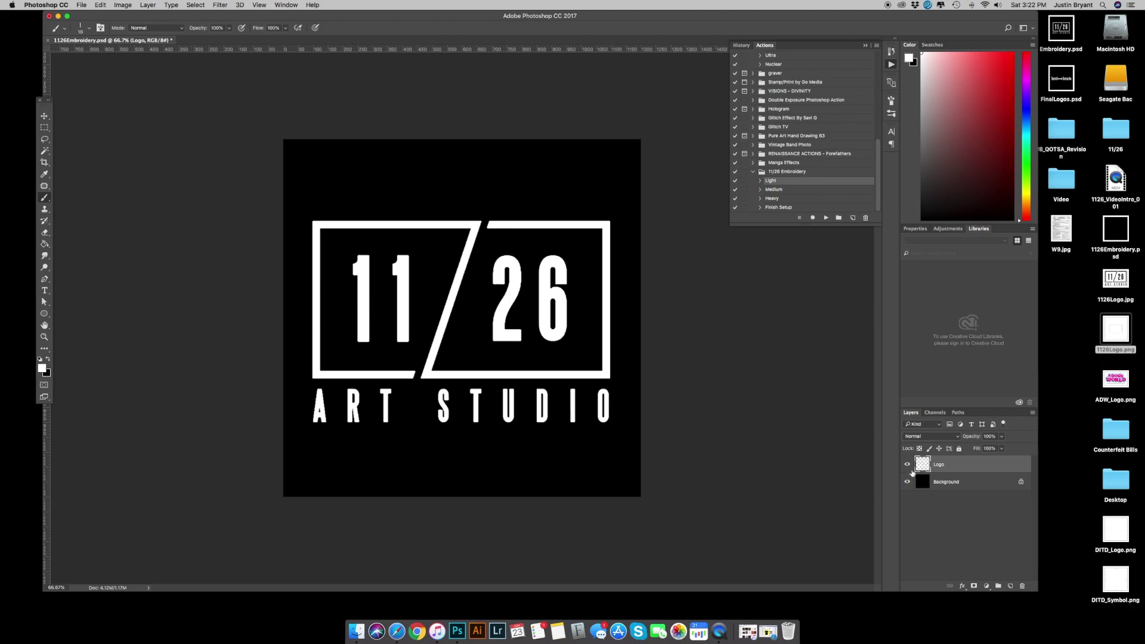
Run the Light embroidery action on the logo and zoom in to inspect the stitching
{"action": "left_click", "coordinate": [827, 218]}
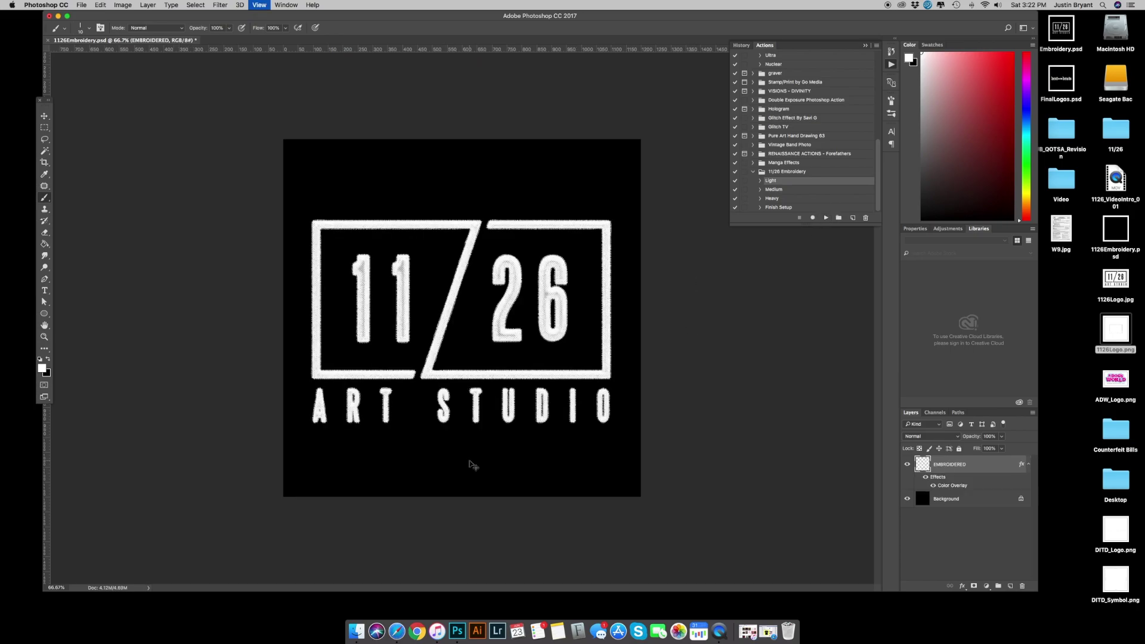
{"action": "key", "text": "super+plus"}
{"action": "key", "text": "super+plus"}
{"action": "scroll", "coordinate": [462, 316], "scroll_direction": "down", "scroll_amount": 3}
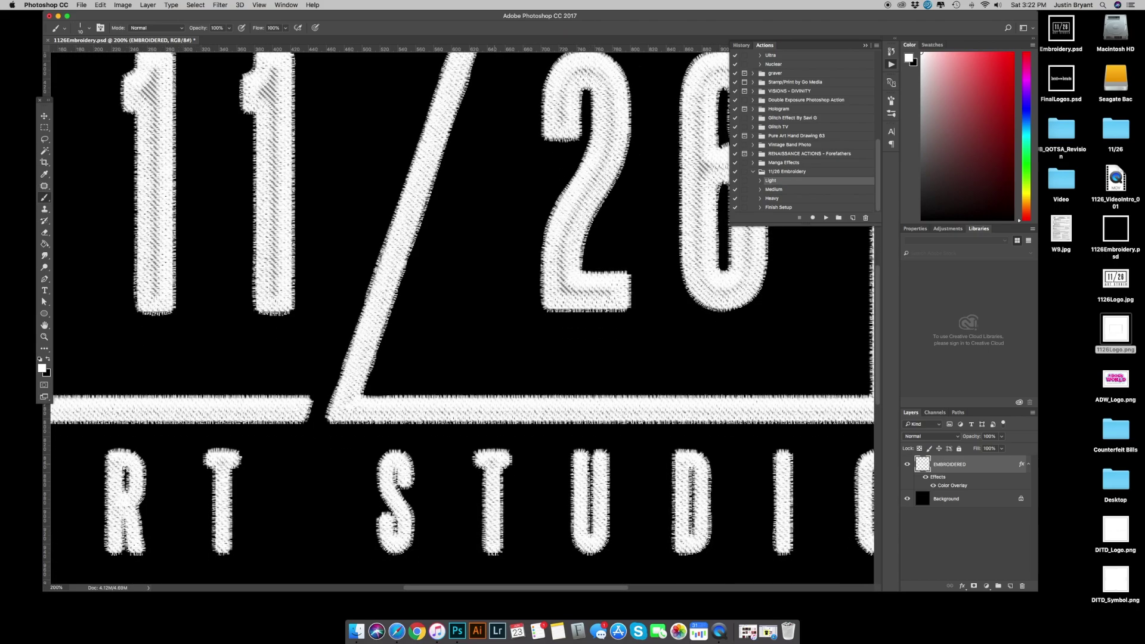
{"action": "scroll", "coordinate": [463, 316], "scroll_direction": "left", "scroll_amount": 3}
{"action": "scroll", "coordinate": [462, 316], "scroll_direction": "up", "scroll_amount": 3}
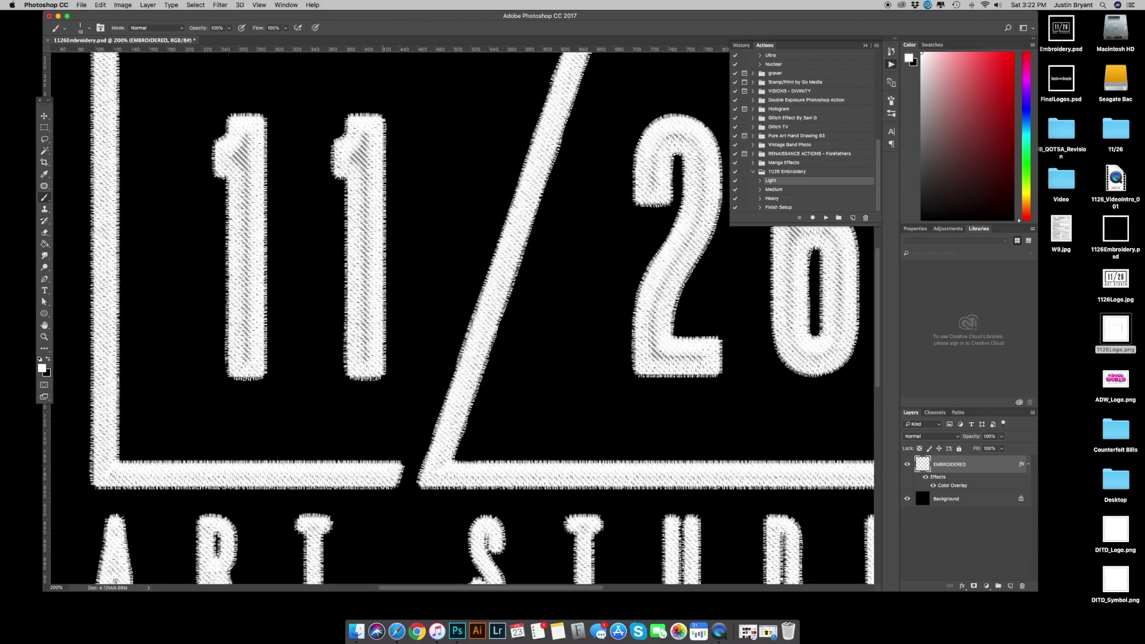
{"action": "scroll", "coordinate": [462, 317], "scroll_direction": "right", "scroll_amount": 5}
{"action": "scroll", "coordinate": [463, 316], "scroll_direction": "left", "scroll_amount": 4}
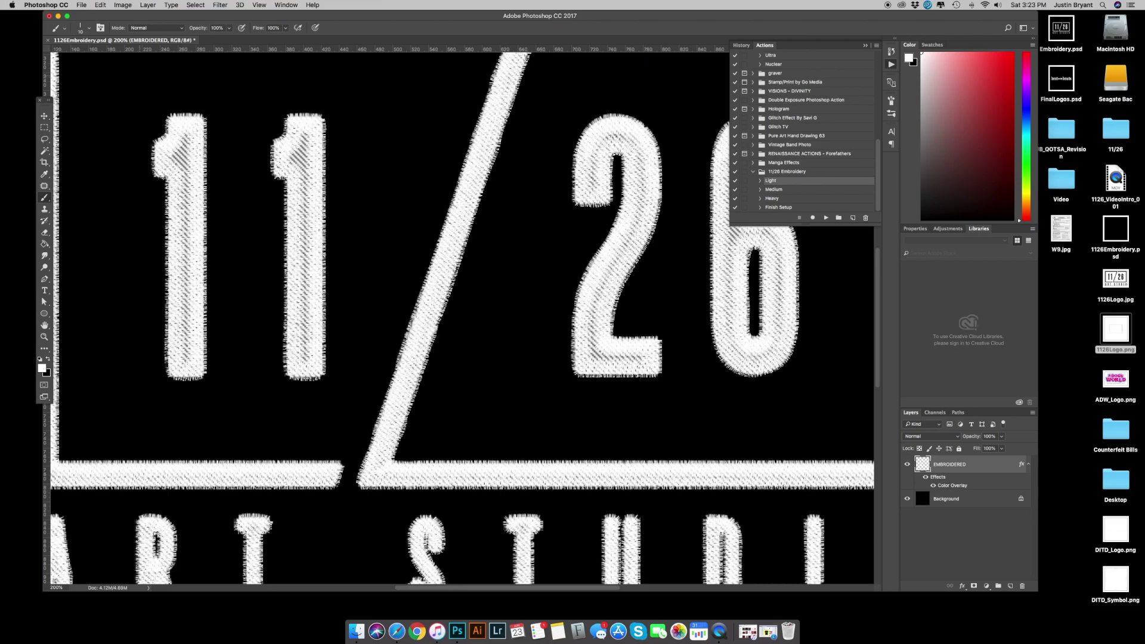
Brush over rough stitching on both 1s, the 2 and the inside of the 6
{"action": "left_click_drag", "start_coordinate": [184, 143], "coordinate": [184, 351]}
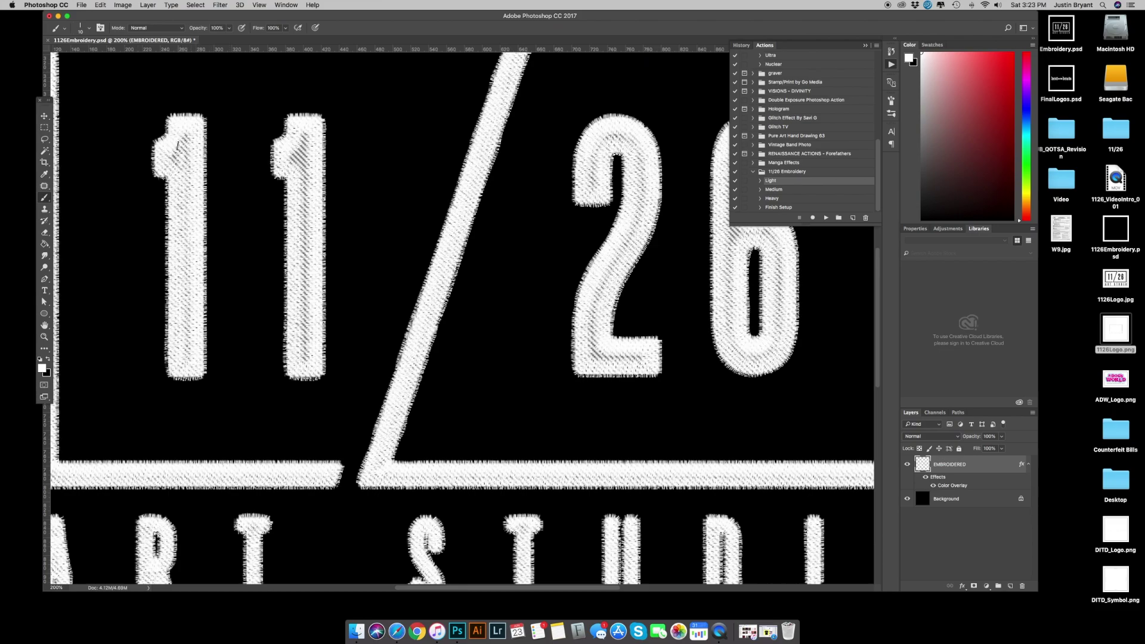
{"action": "left_click_drag", "start_coordinate": [177, 145], "coordinate": [179, 154]}
{"action": "mouse_move", "coordinate": [299, 145]}
{"action": "left_mouse_down"}
{"action": "mouse_move", "coordinate": [304, 320]}
{"action": "mouse_move", "coordinate": [305, 274]}
{"action": "left_mouse_up"}
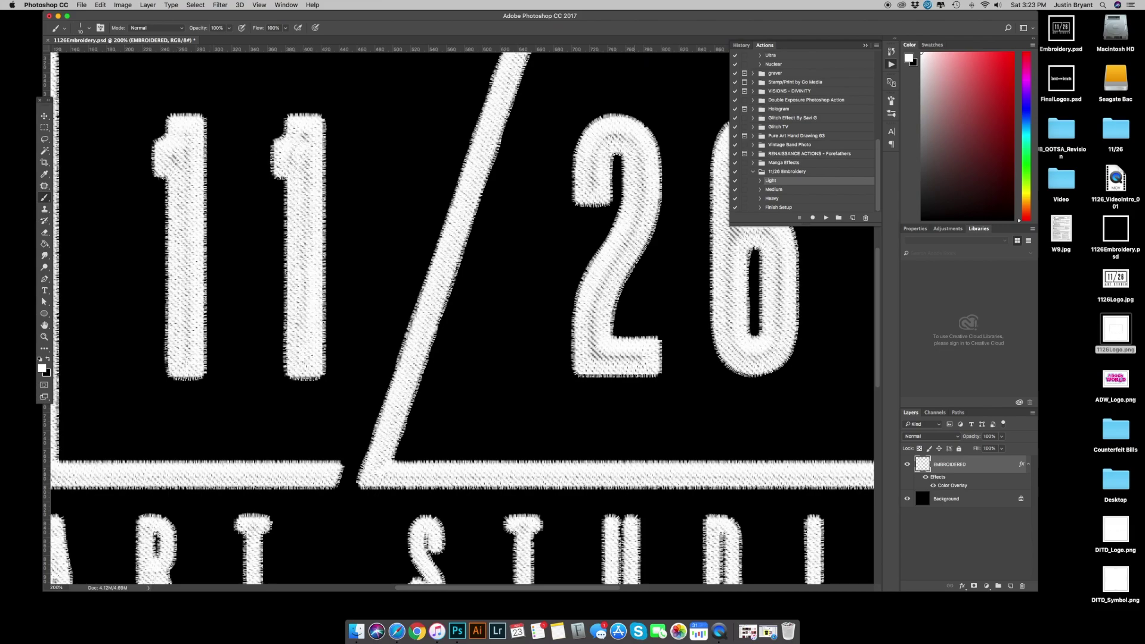
{"action": "mouse_move", "coordinate": [617, 140]}
{"action": "left_mouse_down"}
{"action": "mouse_move", "coordinate": [638, 164]}
{"action": "mouse_move", "coordinate": [588, 353]}
{"action": "mouse_move", "coordinate": [632, 358]}
{"action": "left_mouse_up"}
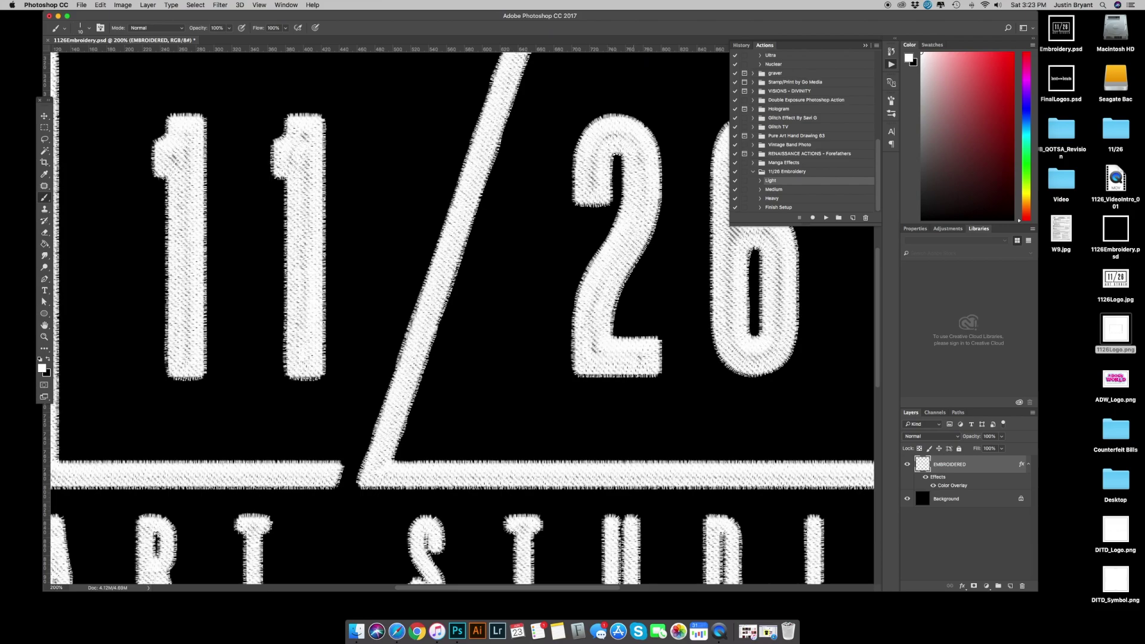
{"action": "scroll", "coordinate": [462, 316], "scroll_direction": "right", "scroll_amount": 5}
{"action": "left_click_drag", "start_coordinate": [582, 234], "coordinate": [541, 195]}
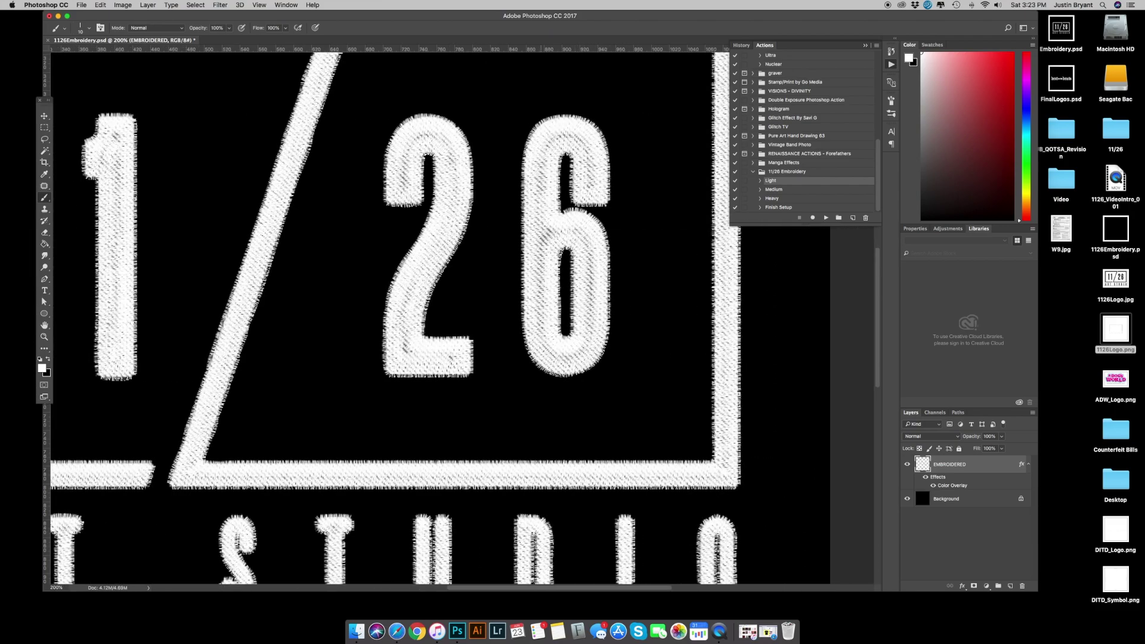
{"action": "left_click_drag", "start_coordinate": [541, 282], "coordinate": [544, 352]}
{"action": "left_click_drag", "start_coordinate": [591, 293], "coordinate": [590, 321]}
{"action": "left_click_drag", "start_coordinate": [551, 240], "coordinate": [541, 228]}
Brighten a small rough strip inside the 2 after rechecking the whole logo
{"action": "key", "text": "super+minus"}
{"action": "key", "text": "super+plus"}
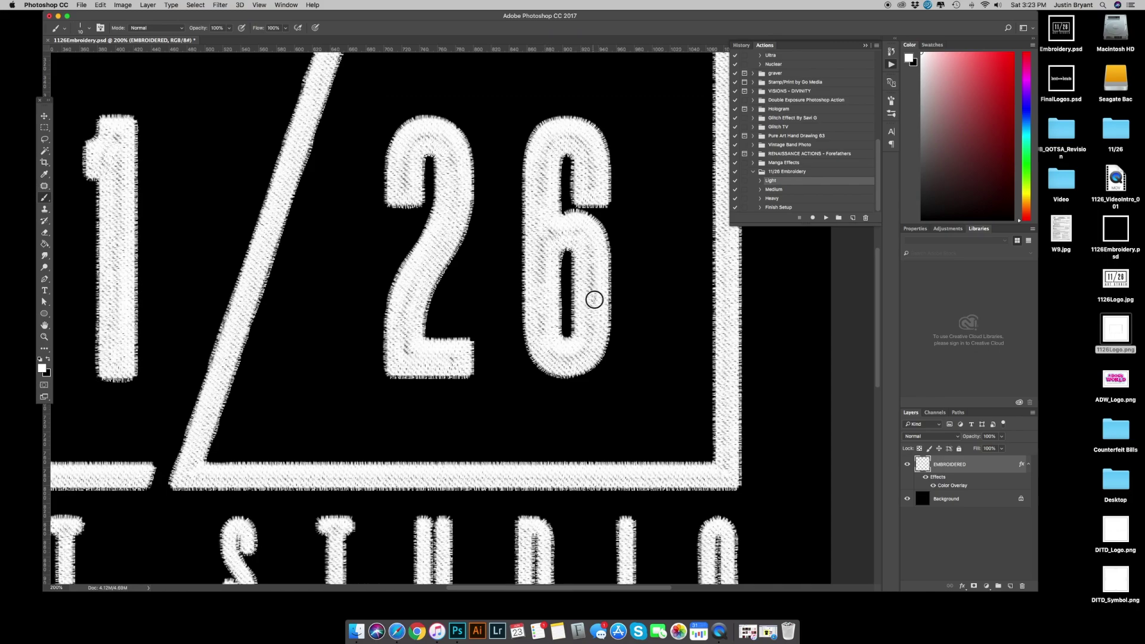
{"action": "left_click_drag", "start_coordinate": [404, 331], "coordinate": [404, 352]}
{"action": "scroll", "coordinate": [114, 316], "scroll_direction": "down", "scroll_amount": 2}
{"action": "scroll", "coordinate": [448, 316], "scroll_direction": "down", "scroll_amount": 3}
{"action": "scroll", "coordinate": [447, 317], "scroll_direction": "left", "scroll_amount": 5}
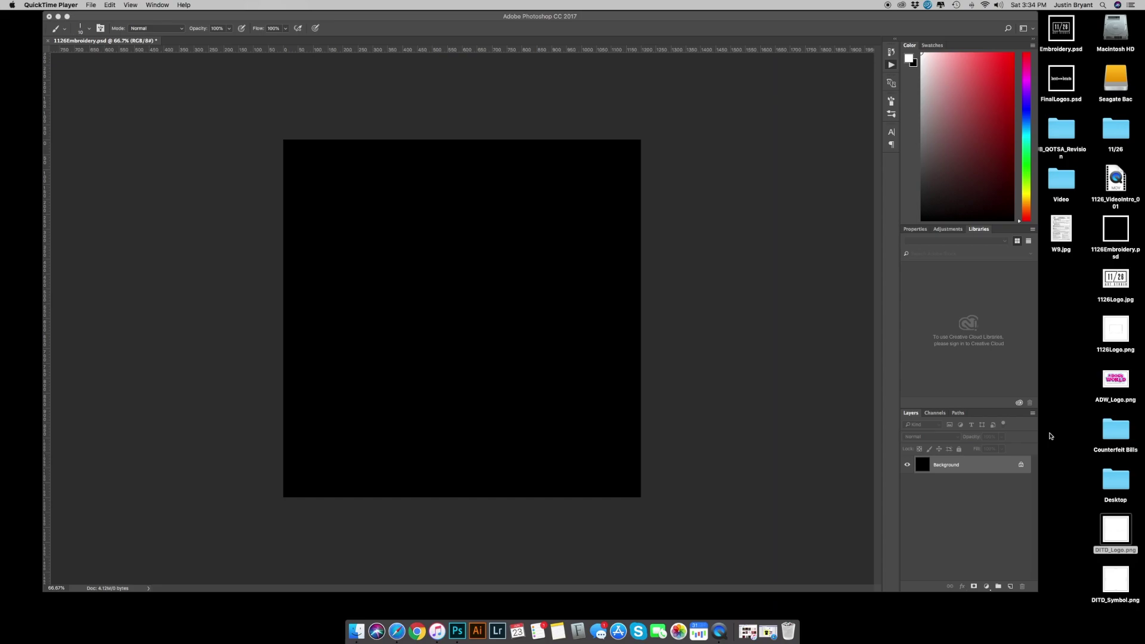
Place DITD_Logo.png centred on the black canvas and commit it
{"action": "left_click_drag", "start_coordinate": [1115, 531], "coordinate": [456, 331]}
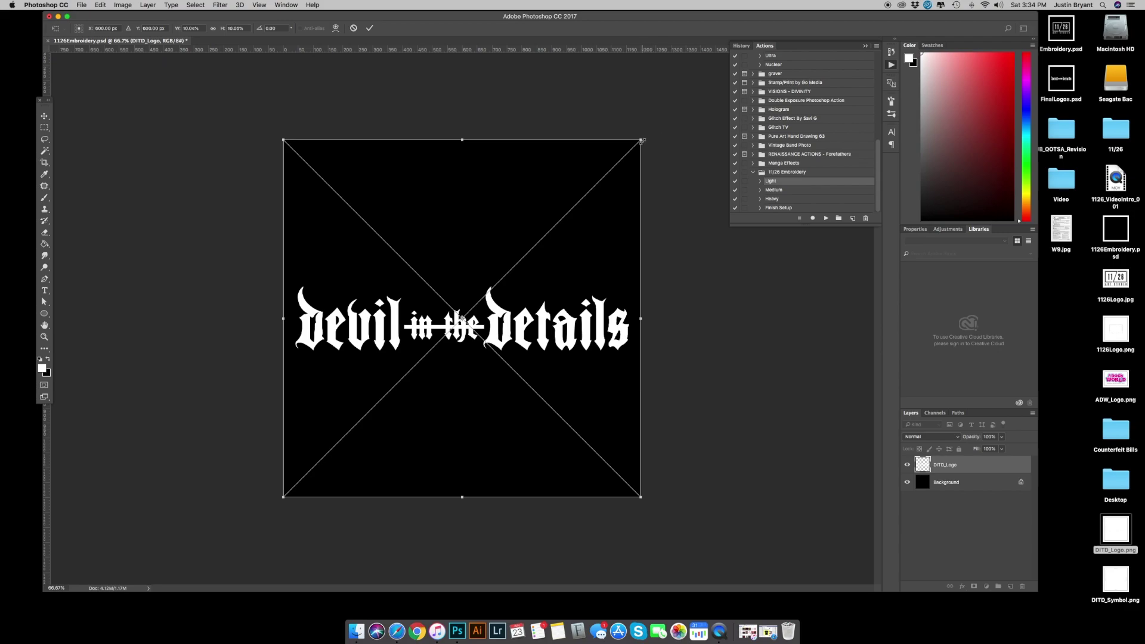
{"action": "key", "text": "Return"}
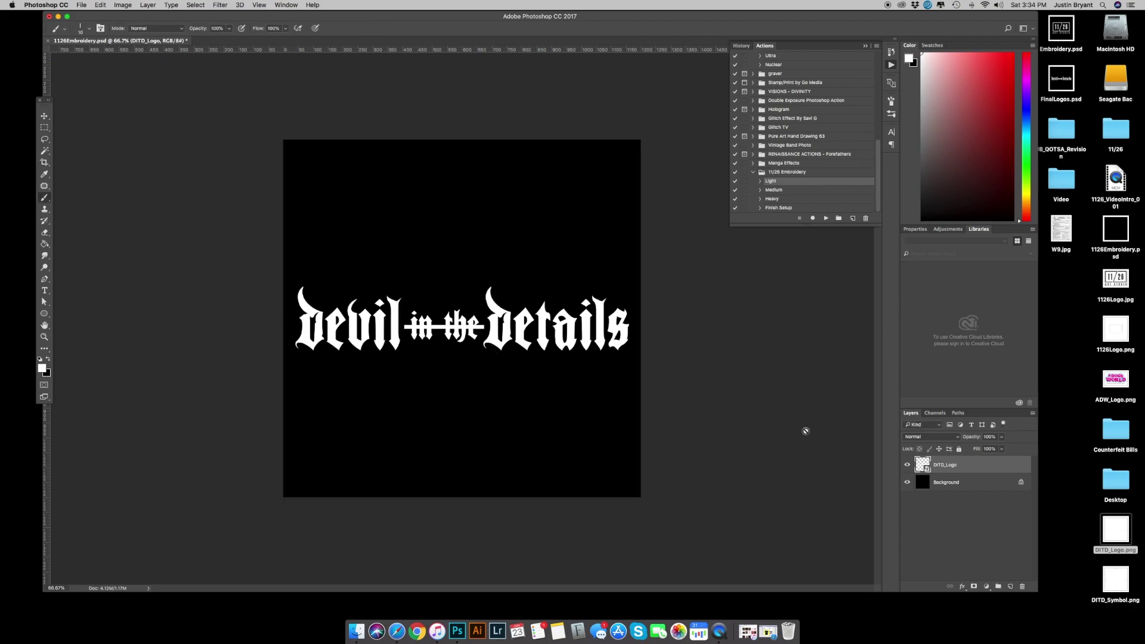
{"action": "right_click", "coordinate": [948, 469]}
{"action": "left_click", "coordinate": [970, 385]}
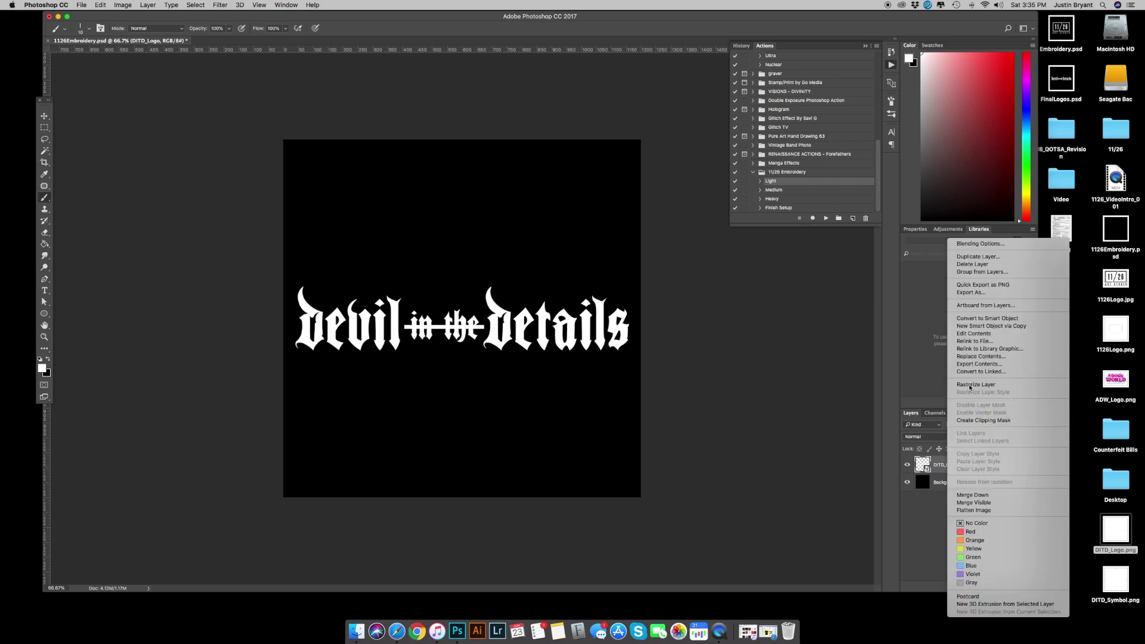
{"action": "double_click", "coordinate": [949, 469]}
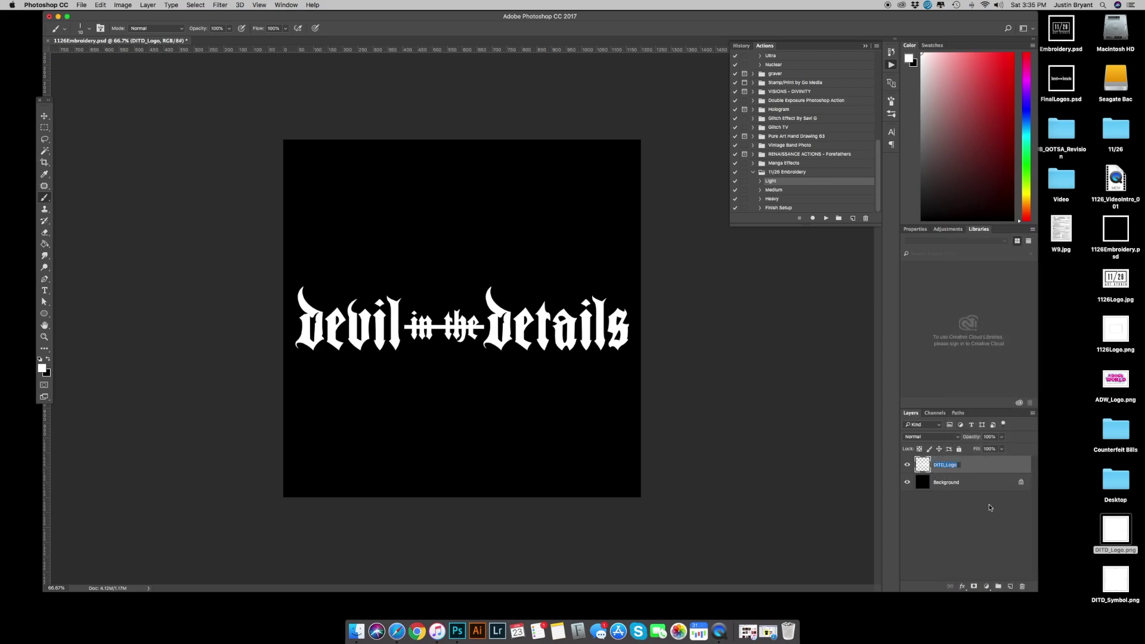
{"action": "type", "text": "Logo"}
{"action": "key", "text": "Return"}
{"action": "left_click", "coordinate": [90, 29]}
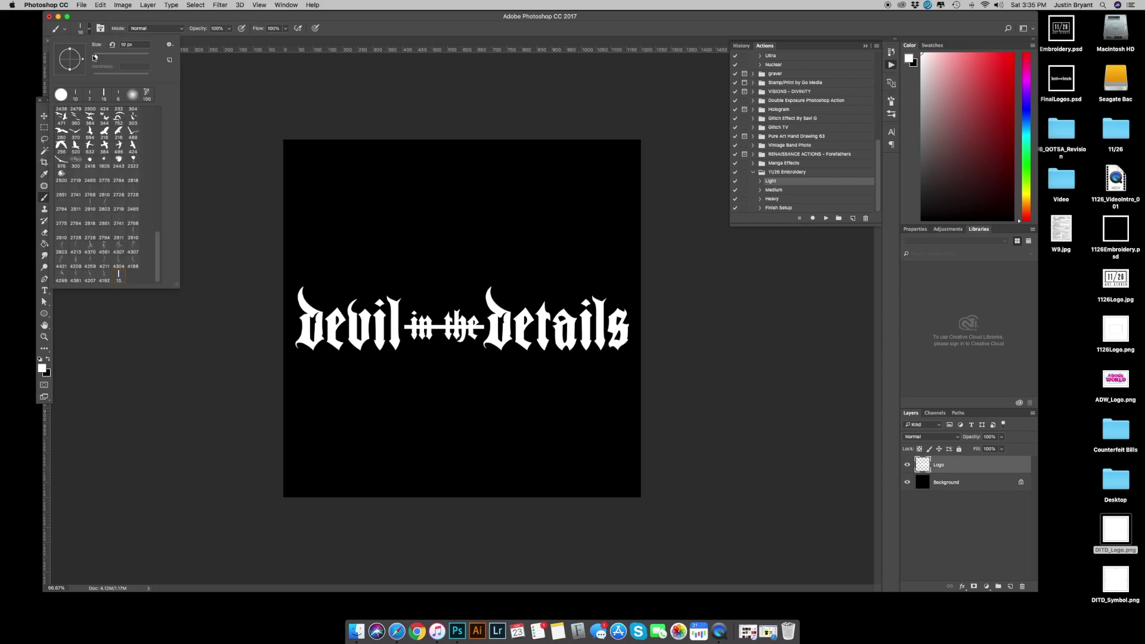
{"action": "left_click", "coordinate": [103, 96]}
{"action": "left_click", "coordinate": [75, 97]}
{"action": "key", "text": "Return"}
{"action": "left_click", "coordinate": [826, 219]}
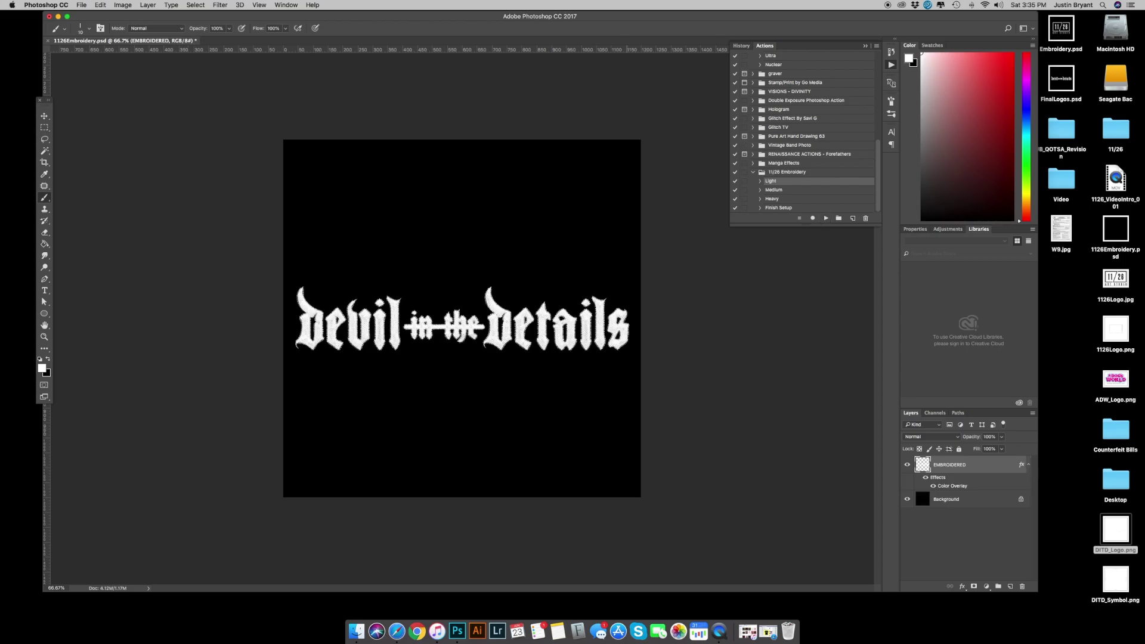
{"action": "scroll", "coordinate": [634, 280], "scroll_direction": "up", "scroll_amount": 3}
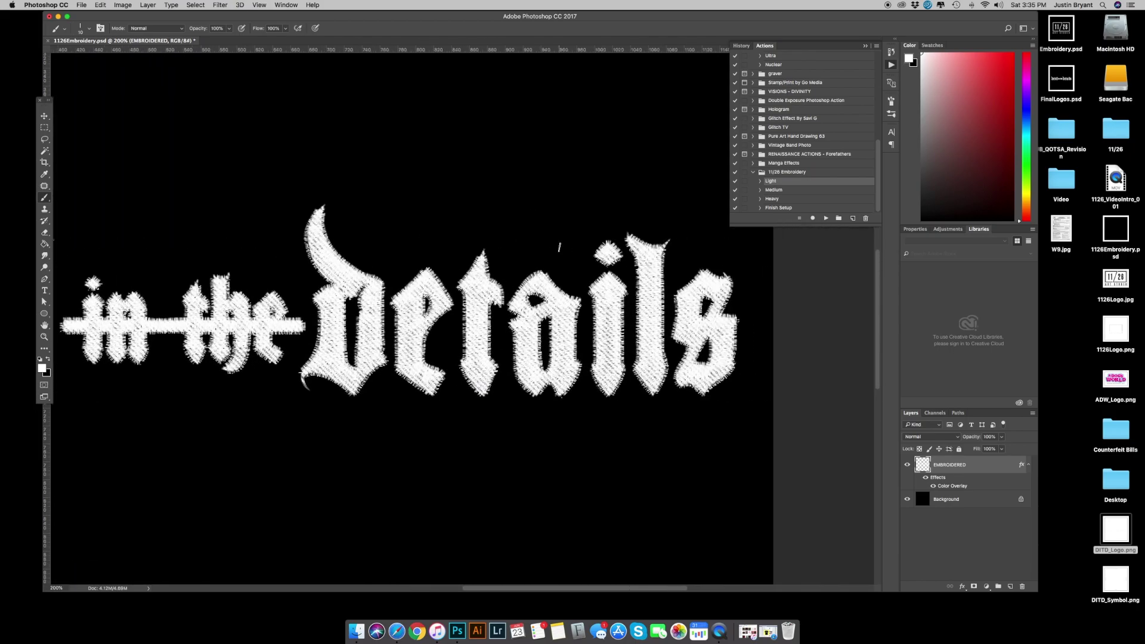
{"action": "scroll", "coordinate": [559, 246], "scroll_direction": "left", "scroll_amount": 10}
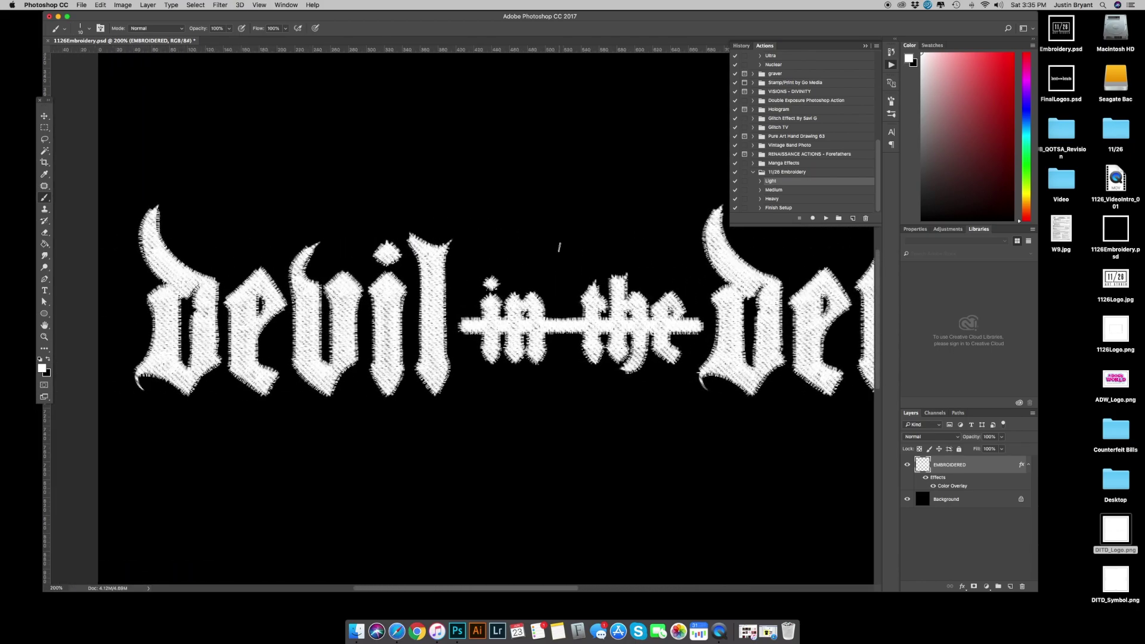
{"action": "scroll", "coordinate": [559, 247], "scroll_direction": "down", "scroll_amount": 2}
{"action": "key", "text": "super+0"}
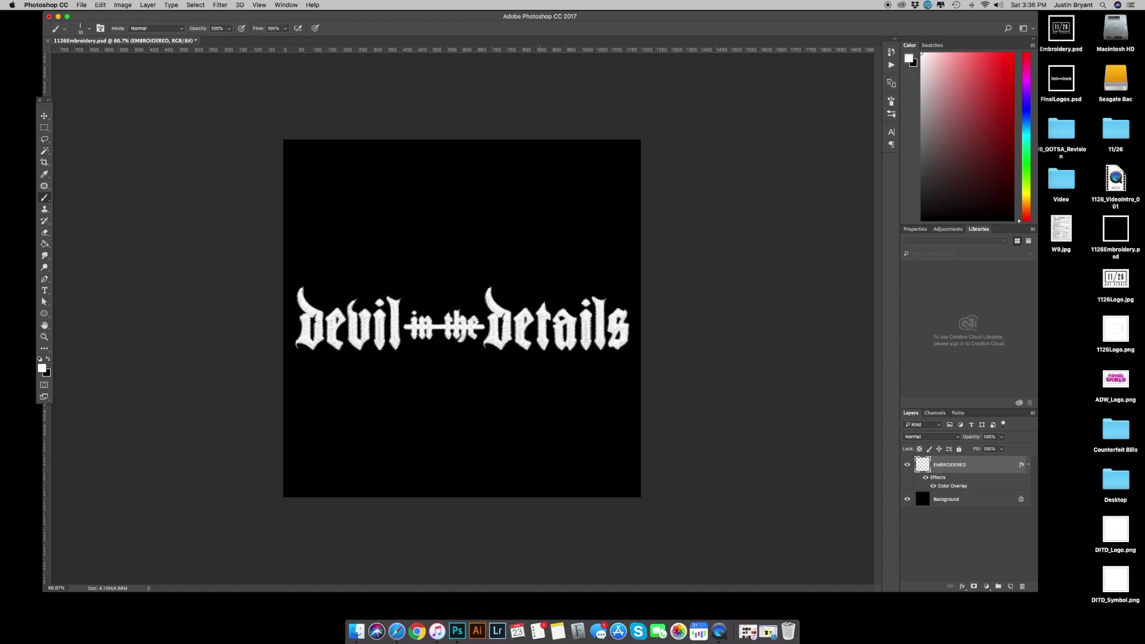
Delete the EMBROIDERED layer and place ADW_Logo.png enlarged to about 120%
{"action": "key", "text": "super+z"}
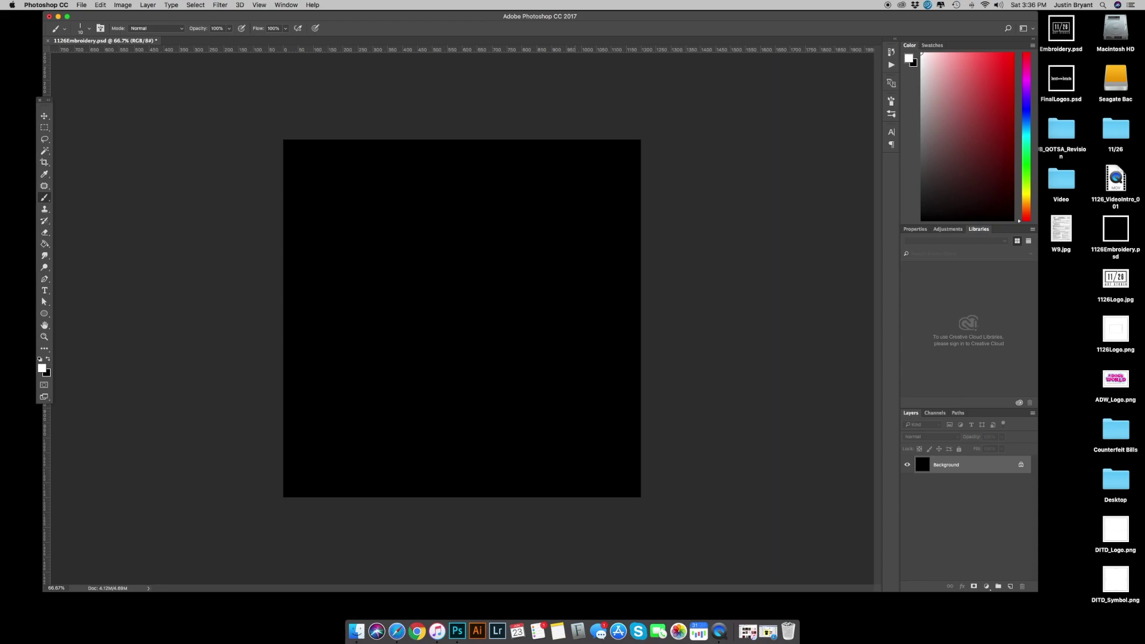
{"action": "left_click_drag", "start_coordinate": [1116, 380], "coordinate": [533, 303]}
{"action": "left_click_drag", "start_coordinate": [584, 244], "coordinate": [621, 219]}
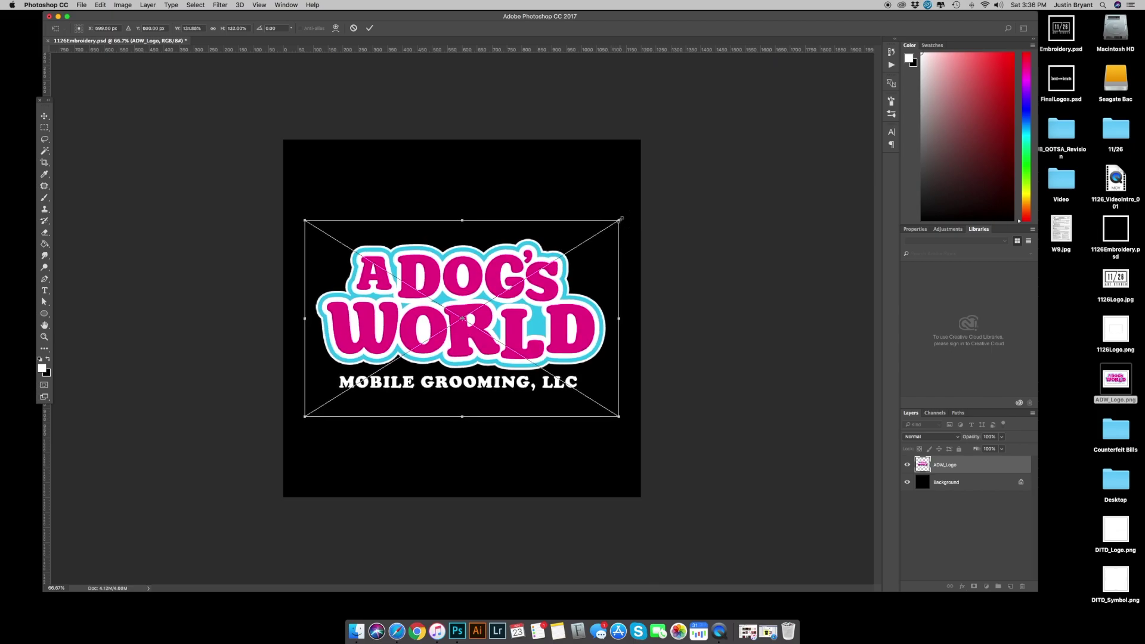
{"action": "key", "text": "Return"}
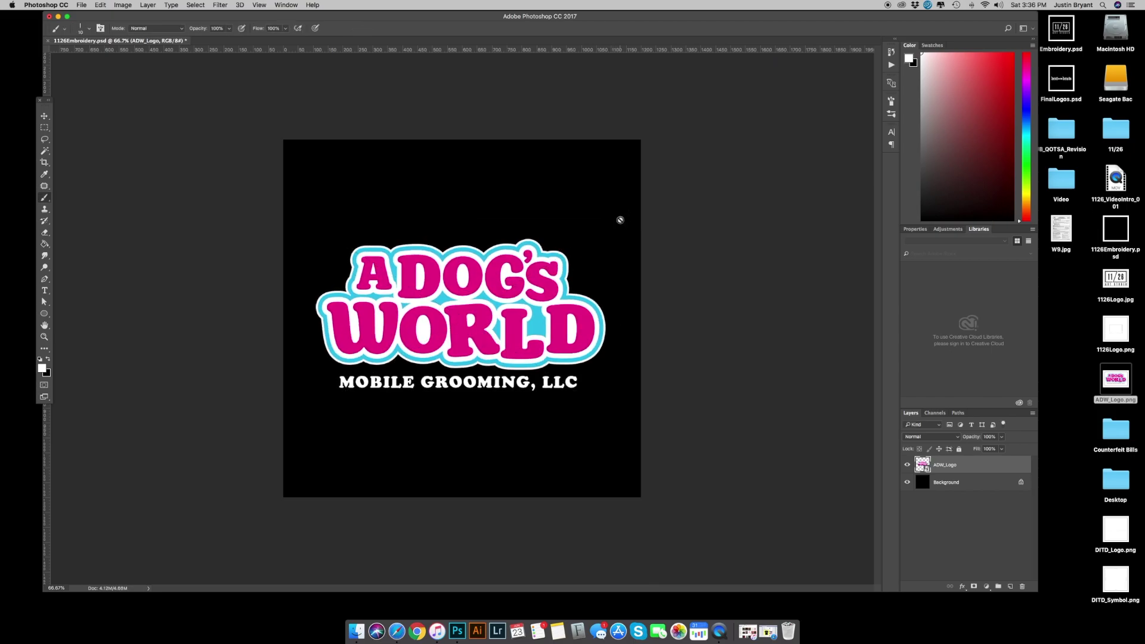
Rasterize the ADW_Logo layer
{"action": "right_click", "coordinate": [948, 467]}
{"action": "left_click", "coordinate": [975, 385]}
{"action": "left_click", "coordinate": [196, 5]}
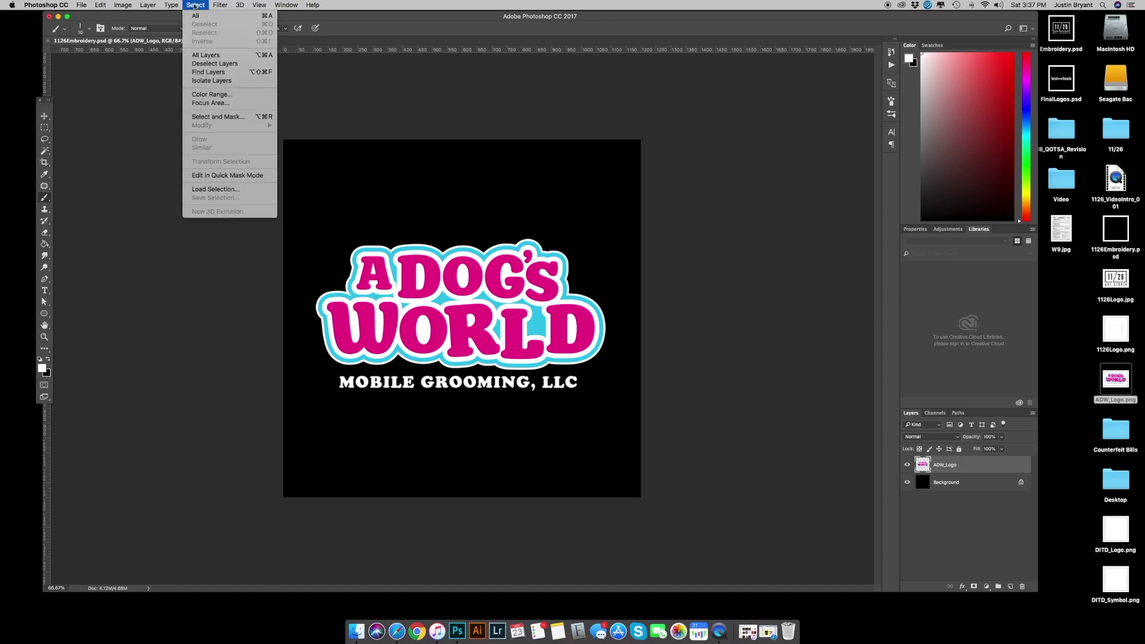
Select the magenta fills with Color Range, copy them to a hidden new layer named Pink
{"action": "left_click", "coordinate": [221, 95]}
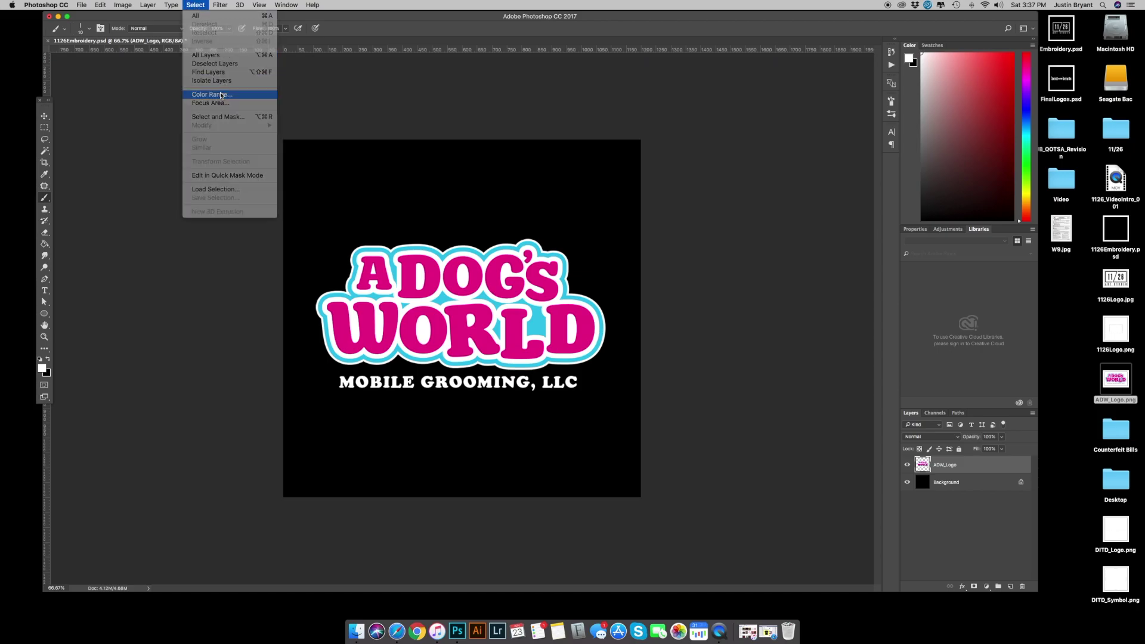
{"action": "left_click", "coordinate": [433, 269]}
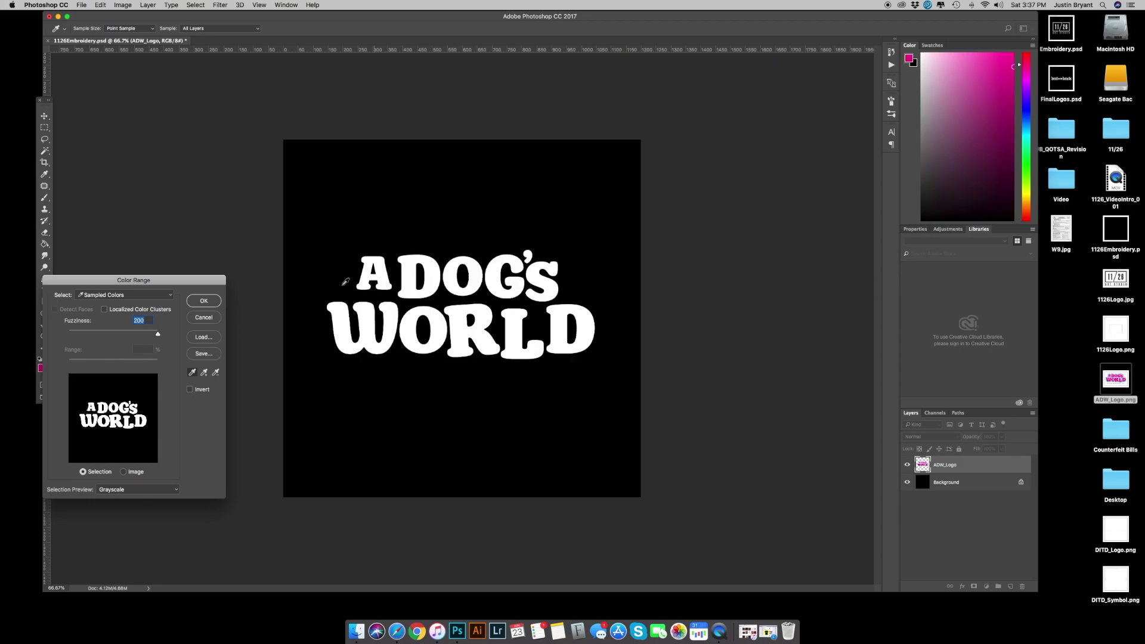
{"action": "left_click_drag", "start_coordinate": [205, 279], "coordinate": [247, 241]}
{"action": "left_click", "coordinate": [245, 263]}
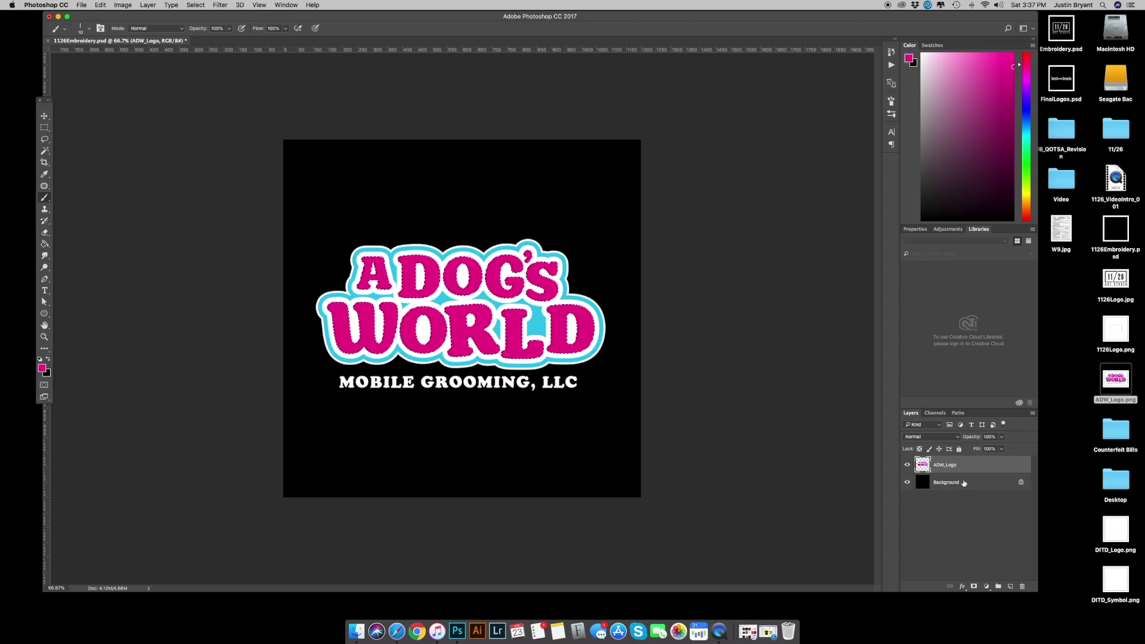
{"action": "key", "text": "super+1"}
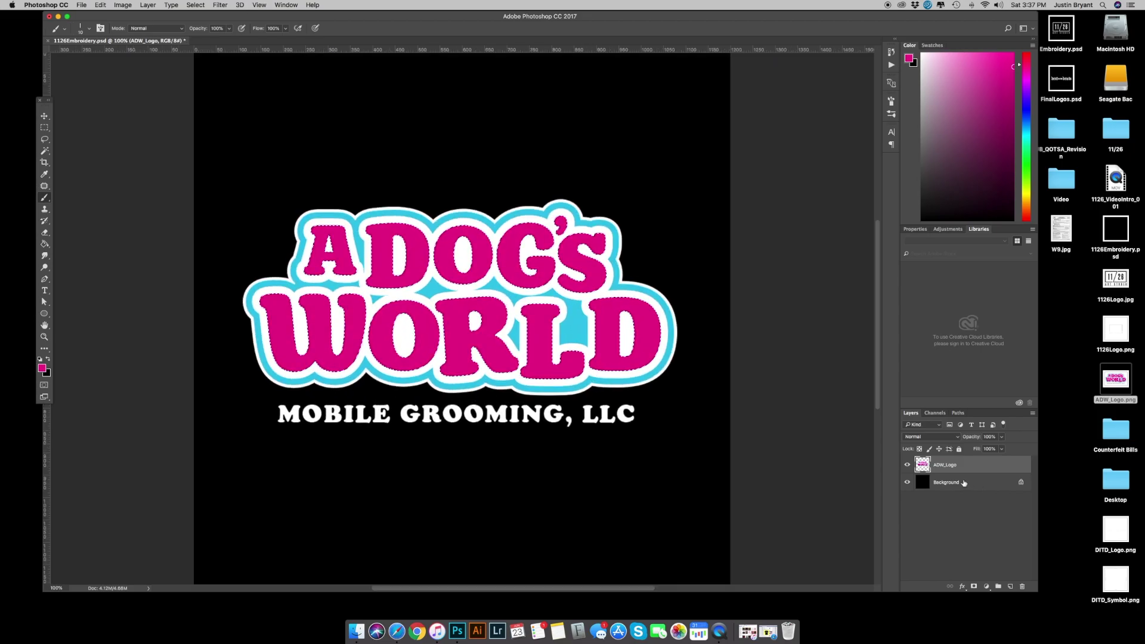
{"action": "key", "text": "super+j"}
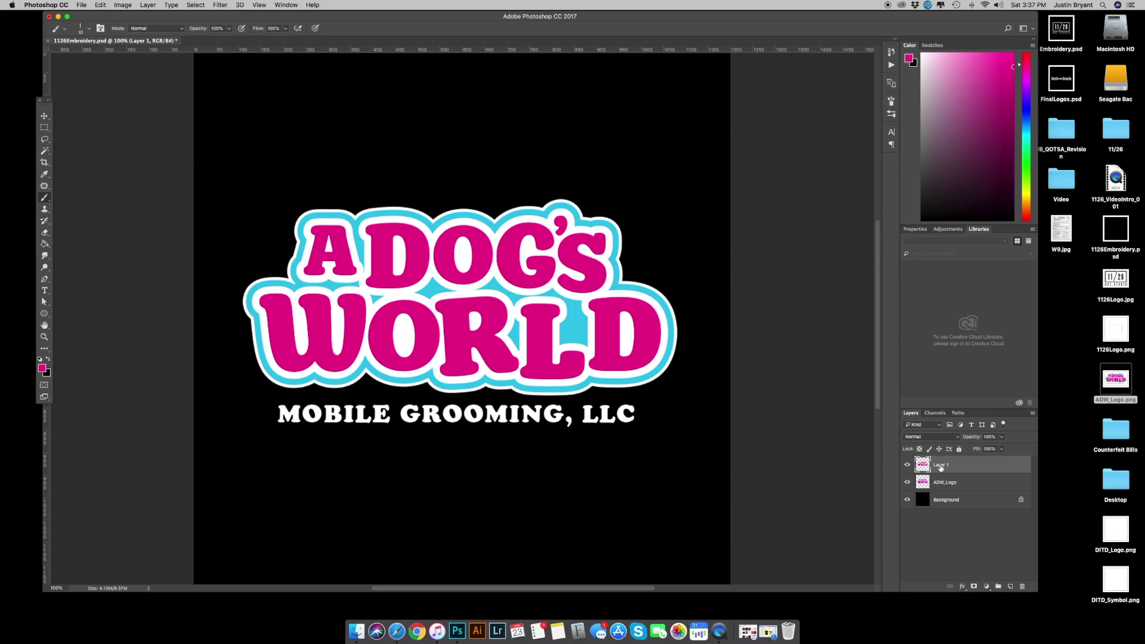
{"action": "type", "text": "Pink"}
{"action": "key", "text": "Return"}
{"action": "left_click", "coordinate": [908, 466]}
Copy the logo's white parts (Color Range, Fuzziness 84) onto a hidden layer named White
{"action": "left_click", "coordinate": [955, 484]}
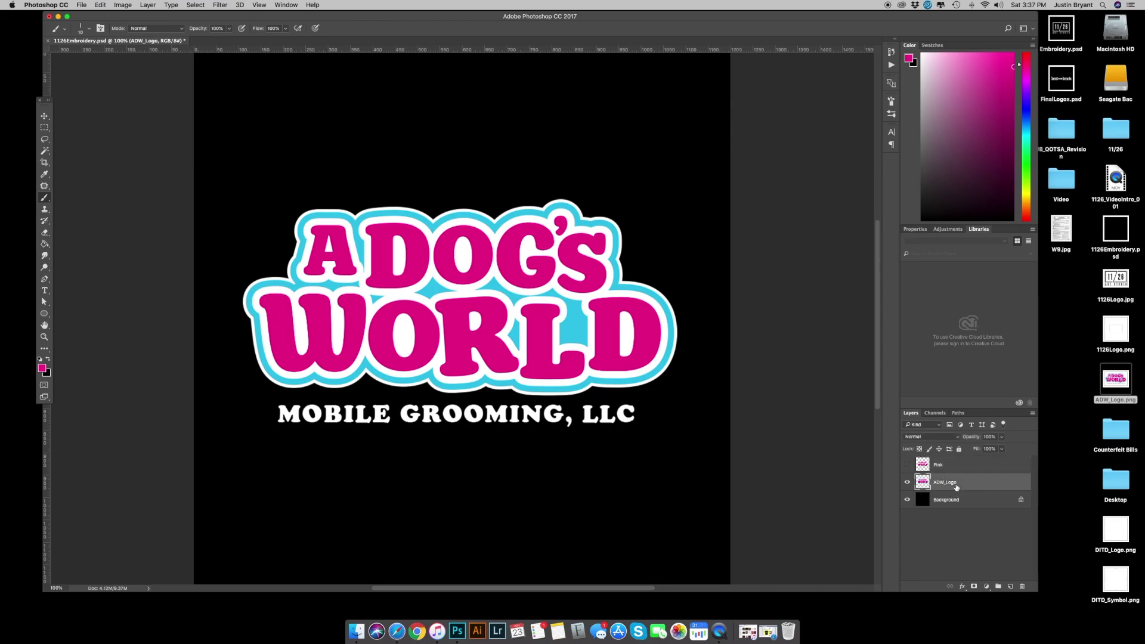
{"action": "left_click", "coordinate": [199, 8]}
{"action": "left_click", "coordinate": [222, 95]}
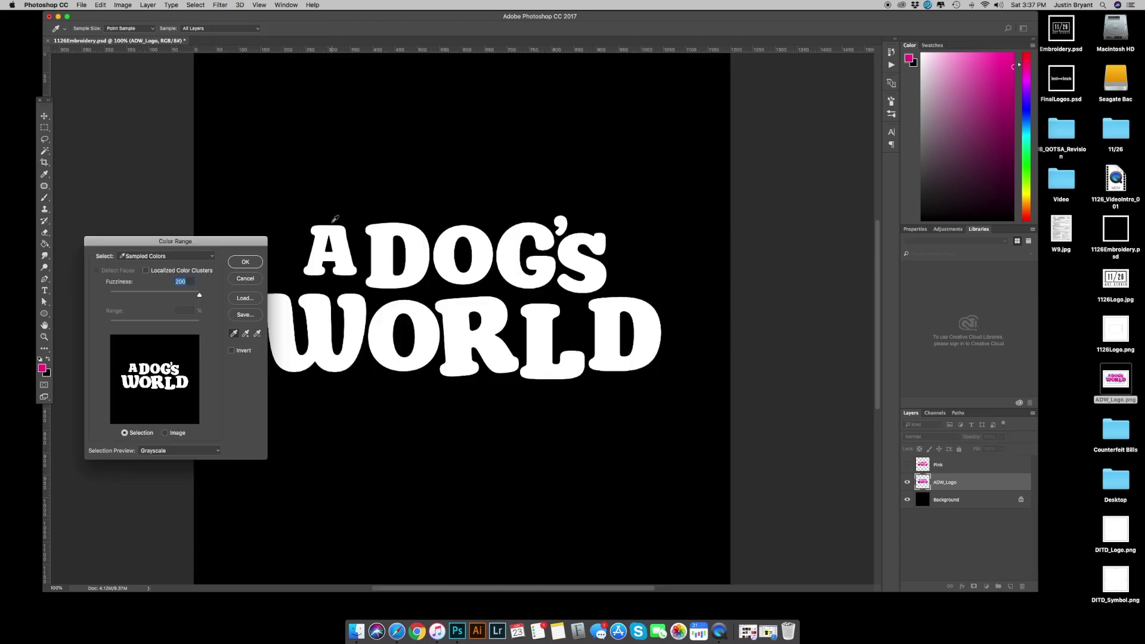
{"action": "left_click", "coordinate": [329, 215]}
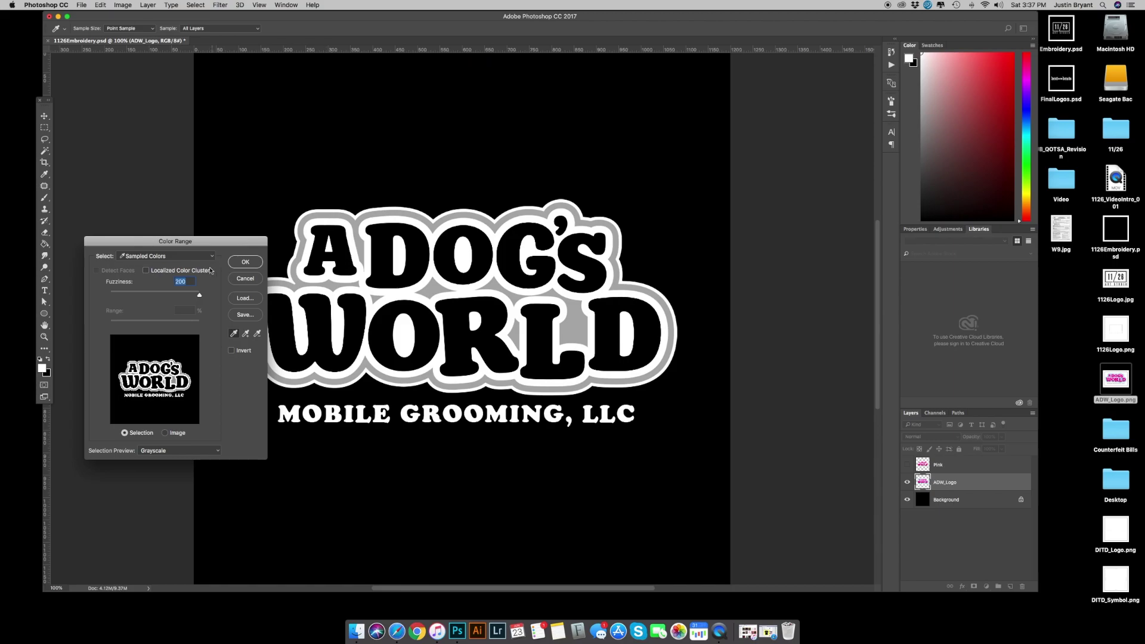
{"action": "left_click_drag", "start_coordinate": [199, 295], "coordinate": [152, 296]}
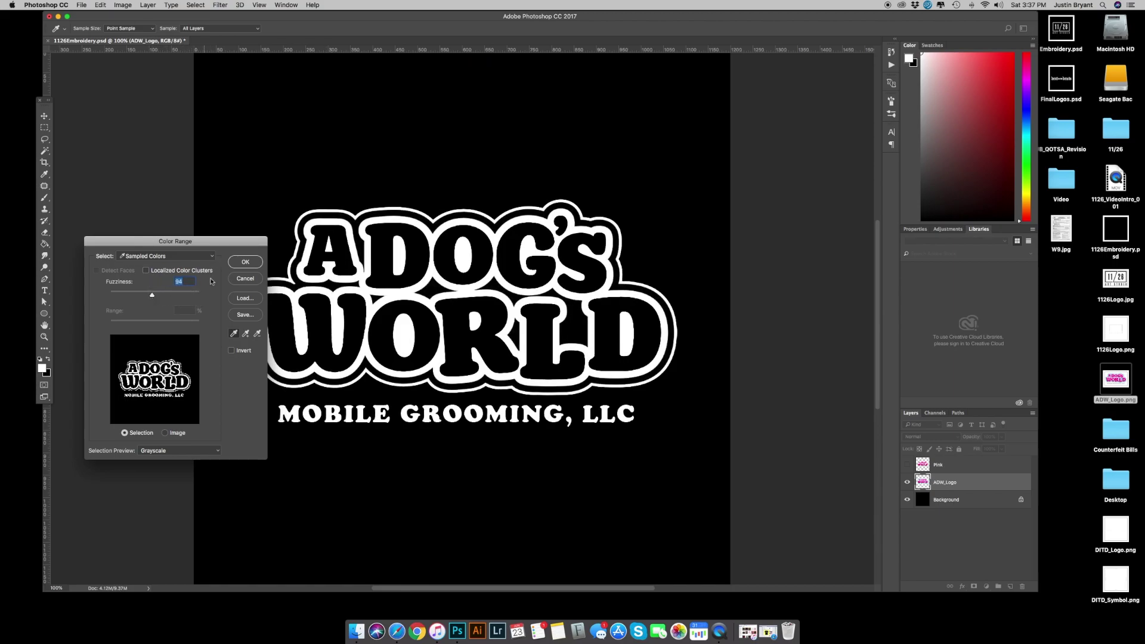
{"action": "left_click", "coordinate": [246, 262]}
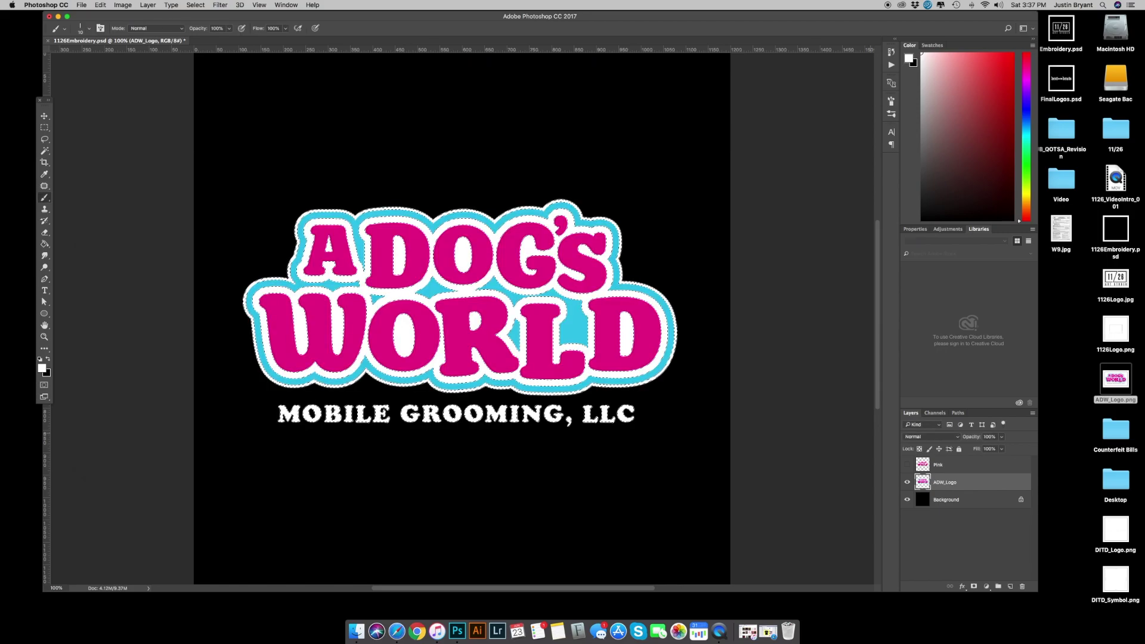
{"action": "key", "text": "super+j"}
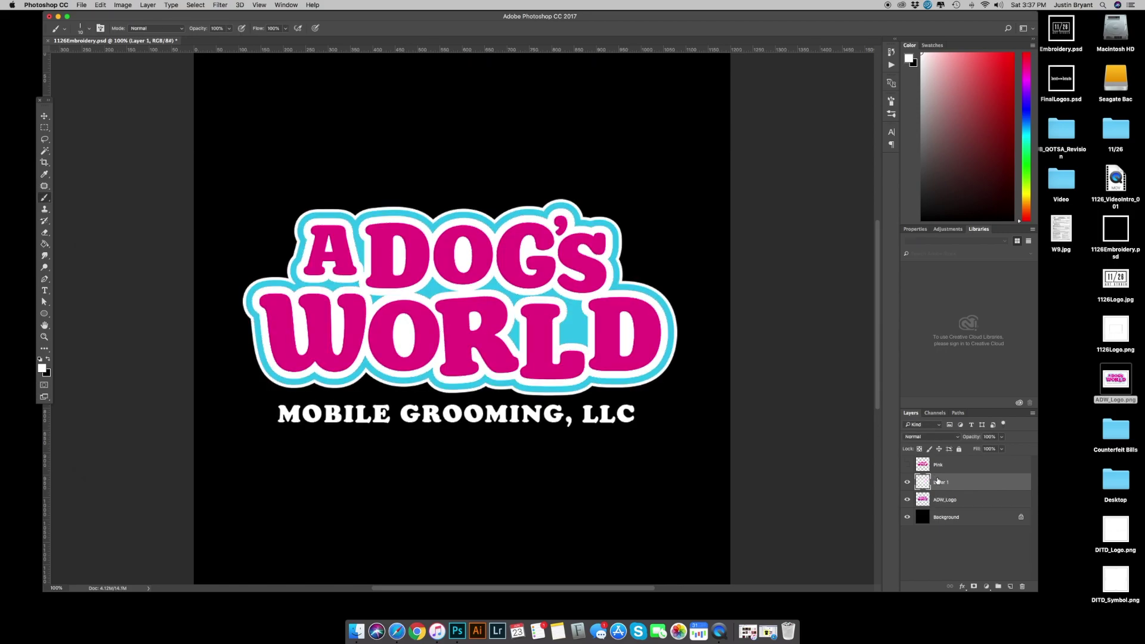
{"action": "double_click", "coordinate": [938, 481]}
{"action": "type", "text": "White"}
{"action": "key", "text": "Return"}
{"action": "left_click", "coordinate": [907, 482]}
Copy the logo's cyan outline via Color Range onto a new layer named Blue
{"action": "left_click", "coordinate": [946, 500]}
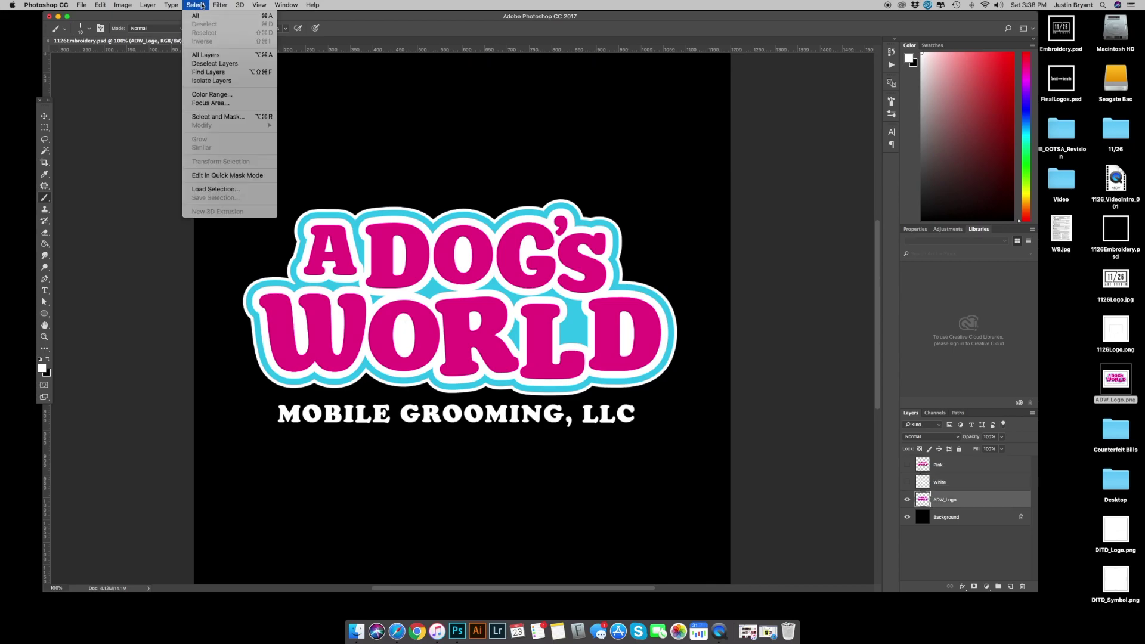
{"action": "left_click", "coordinate": [196, 5]}
{"action": "left_click", "coordinate": [236, 94]}
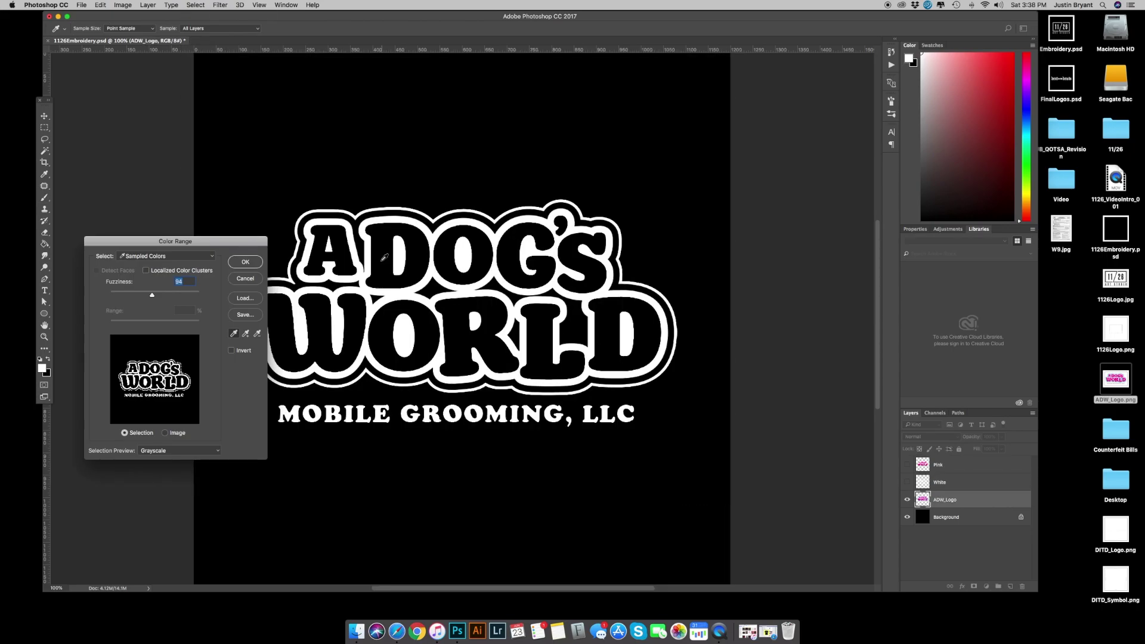
{"action": "left_click", "coordinate": [364, 244]}
{"action": "scroll", "coordinate": [310, 254], "scroll_direction": "right", "scroll_amount": 1}
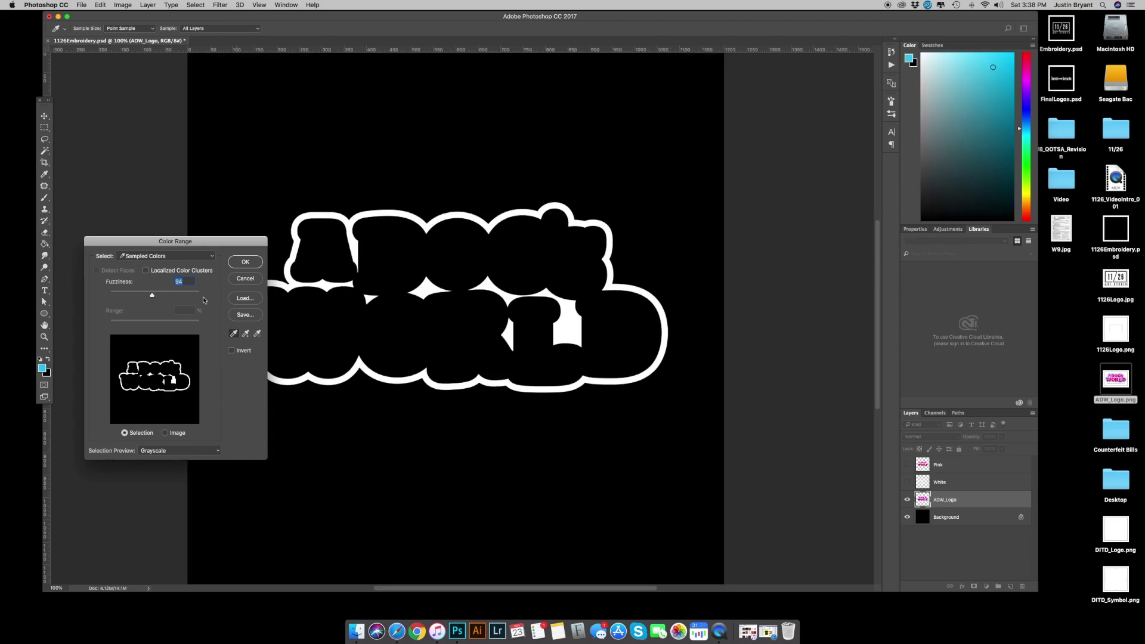
{"action": "left_click", "coordinate": [248, 261]}
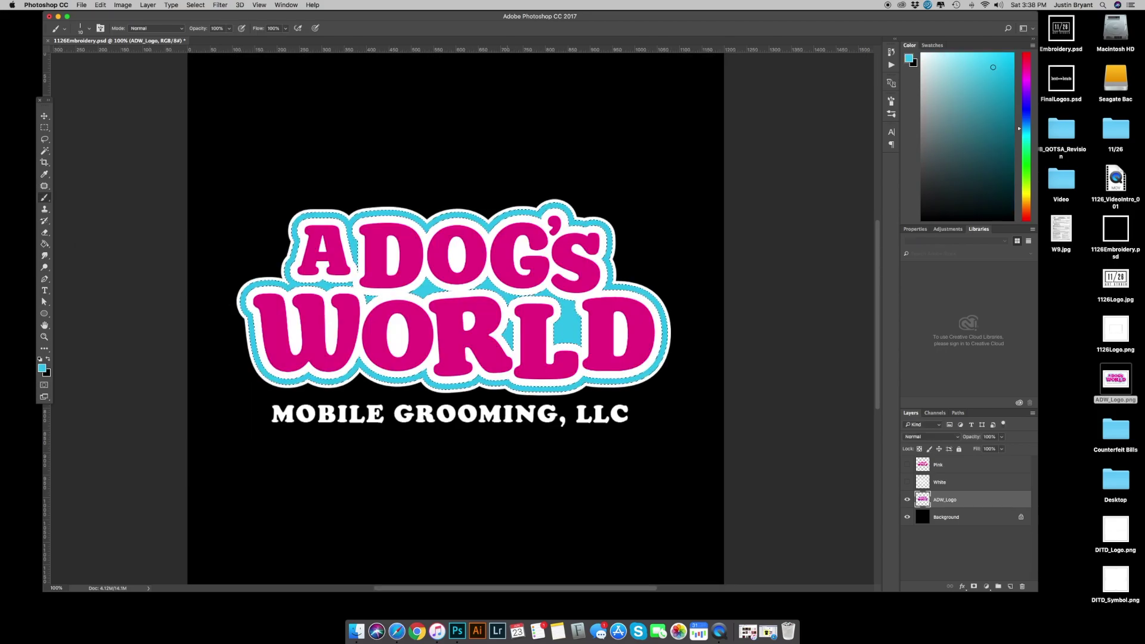
{"action": "key", "text": "super+j"}
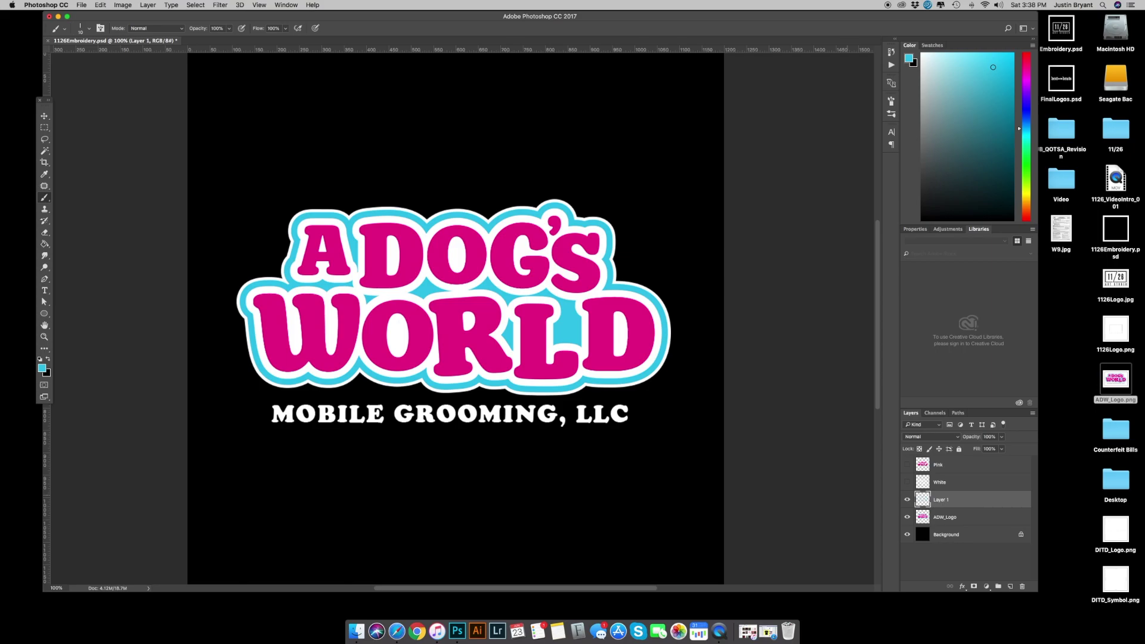
{"action": "double_click", "coordinate": [941, 500]}
{"action": "type", "text": "Blue"}
{"action": "key", "text": "Return"}
Hide ADW_Logo and view the White, Pink and Blue layers one at a time
{"action": "left_click", "coordinate": [907, 517]}
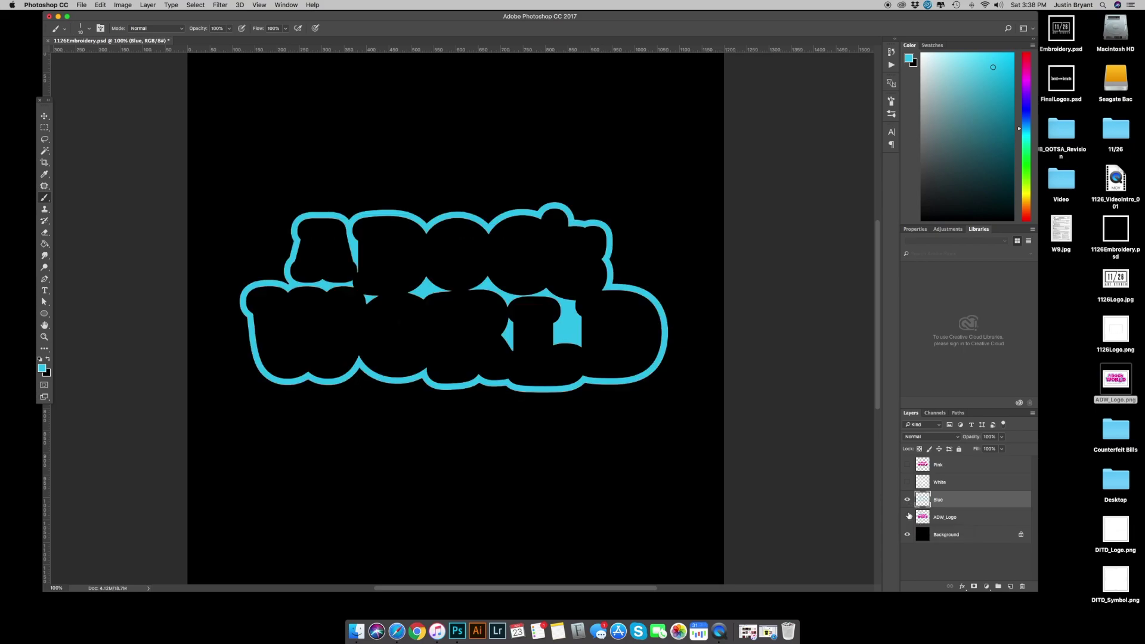
{"action": "left_click", "coordinate": [908, 500]}
{"action": "left_click", "coordinate": [908, 482]}
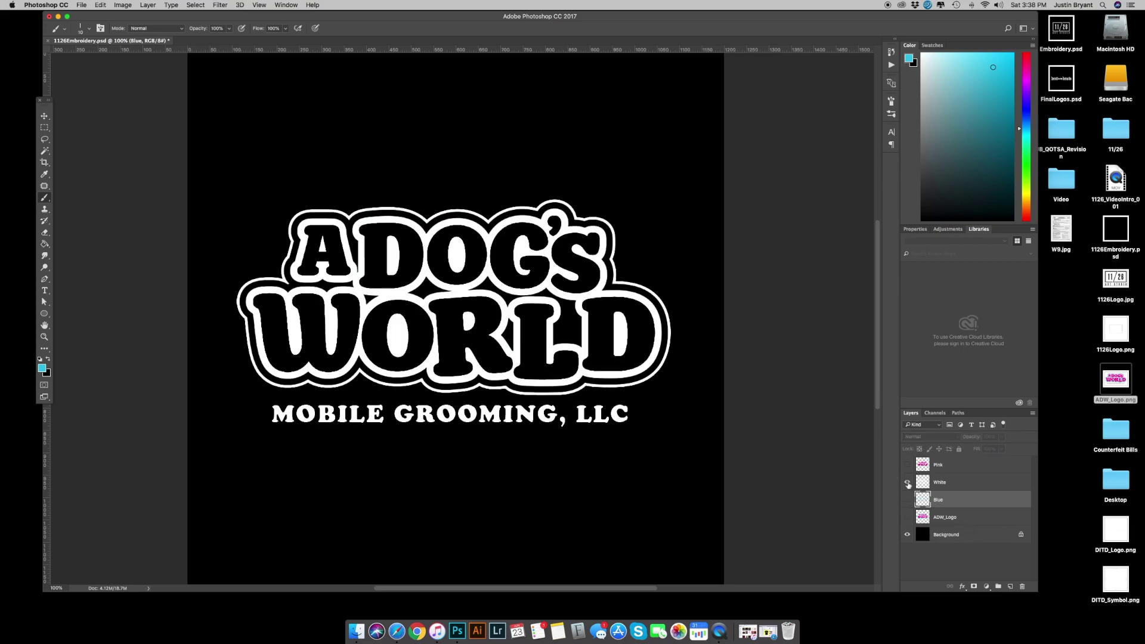
{"action": "left_click", "coordinate": [908, 482]}
{"action": "left_click", "coordinate": [908, 464]}
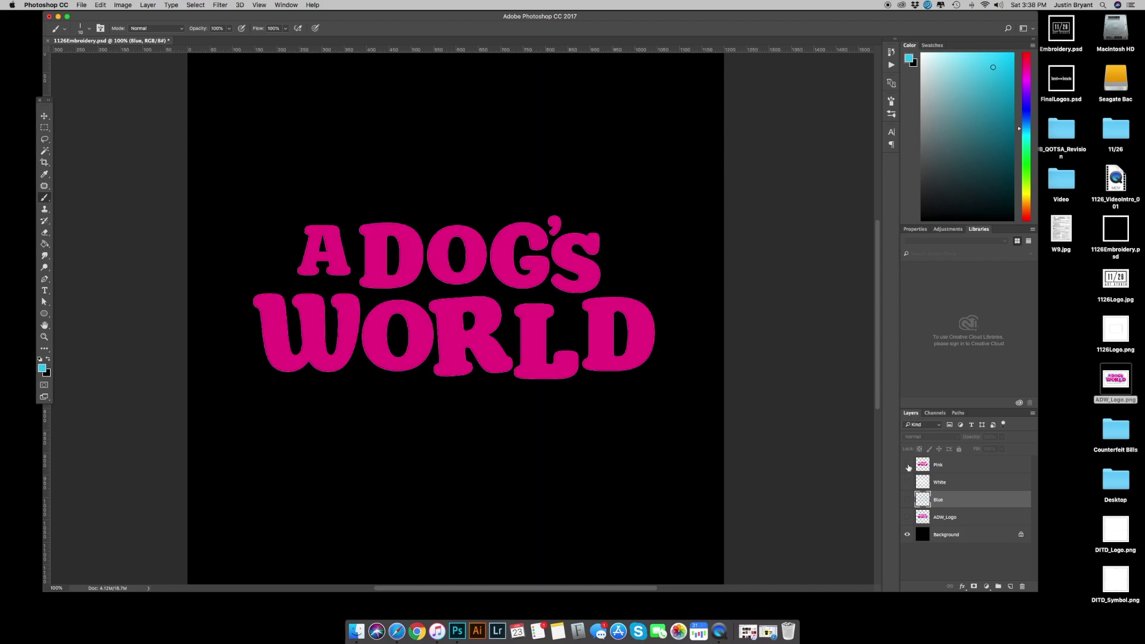
{"action": "left_click", "coordinate": [908, 464]}
{"action": "left_click", "coordinate": [908, 500]}
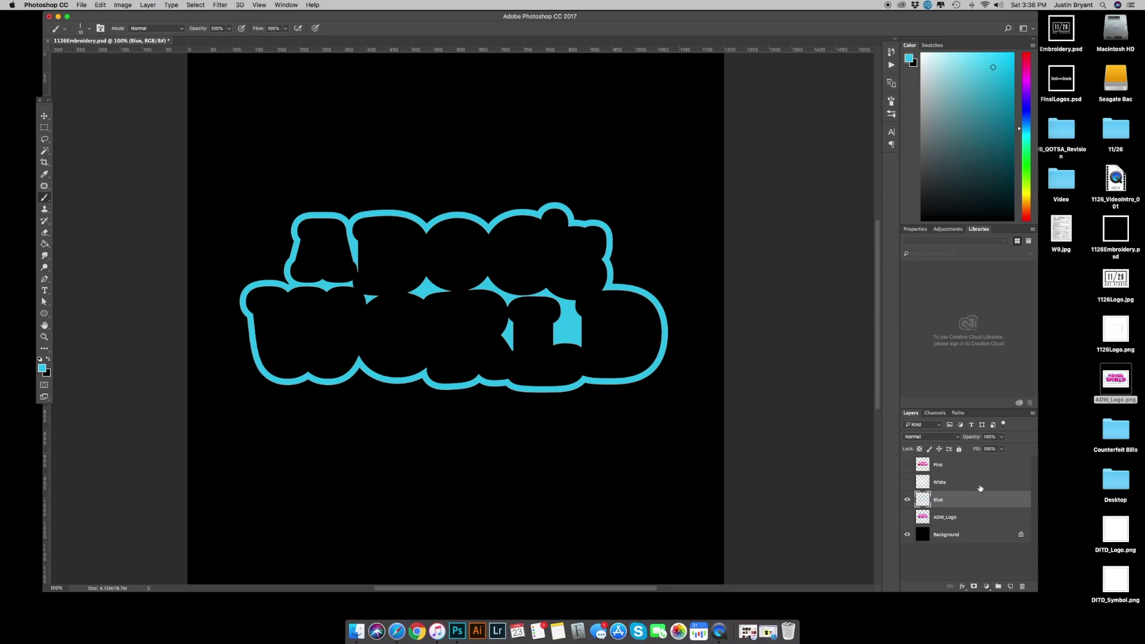
Recheck the Blue outline layer and make white the foreground colour over black
{"action": "left_click", "coordinate": [908, 499]}
{"action": "left_click", "coordinate": [908, 499]}
{"action": "key", "text": "d"}
{"action": "key", "text": "x"}
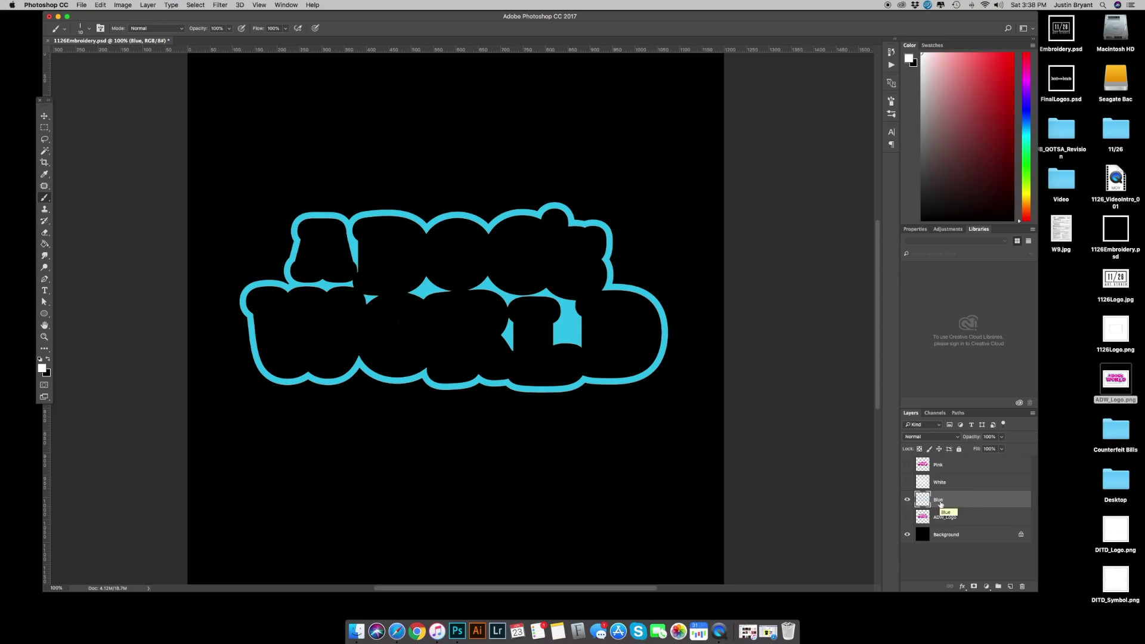
Fill the Blue outline layer with white and rename it Logo
{"action": "key", "text": "shift+alt+BackSpace"}
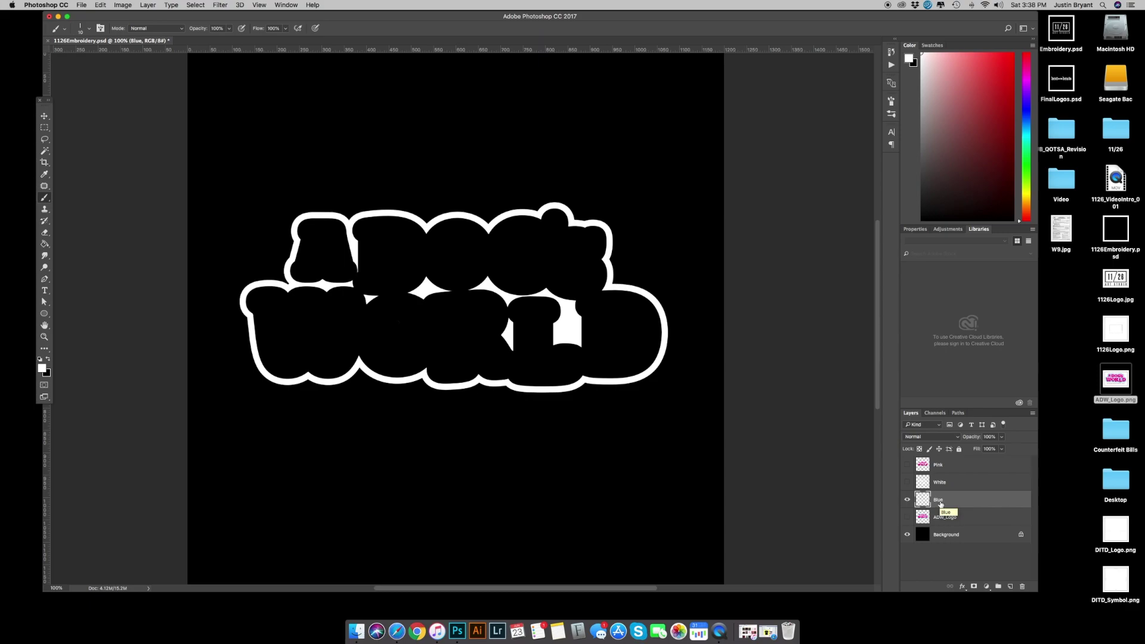
{"action": "double_click", "coordinate": [940, 503]}
{"action": "type", "text": "Logo"}
{"action": "key", "text": "Return"}
Run the Light embroidery action on the outline, then hide EMBROIDERED and show the colour ADW_Logo
{"action": "left_click", "coordinate": [90, 30]}
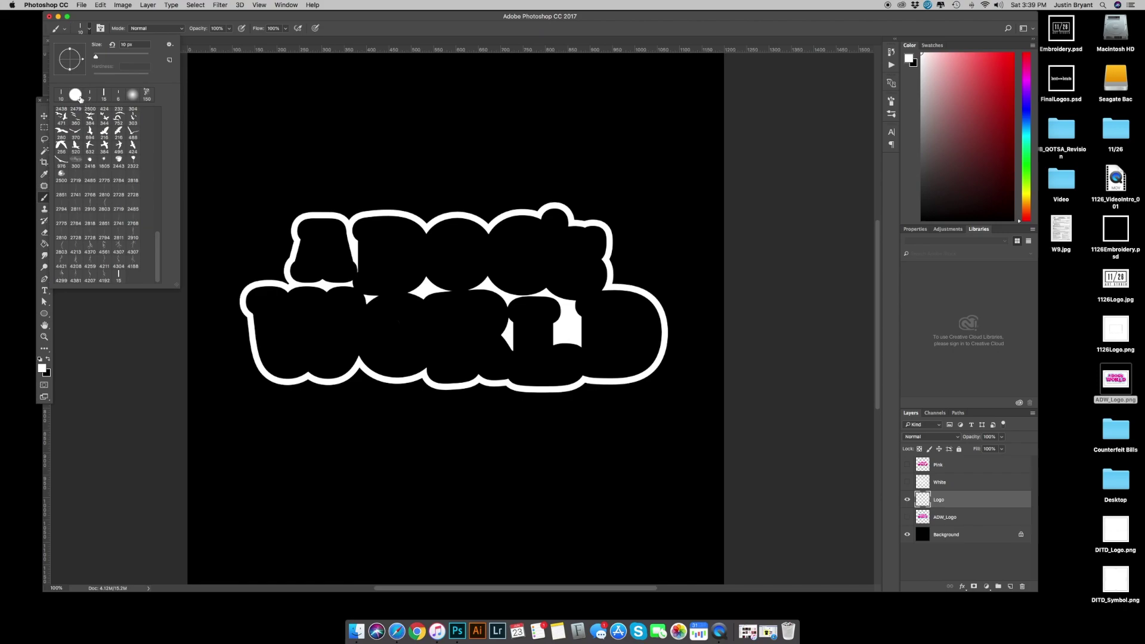
{"action": "key", "text": "Escape"}
{"action": "left_click", "coordinate": [891, 65]}
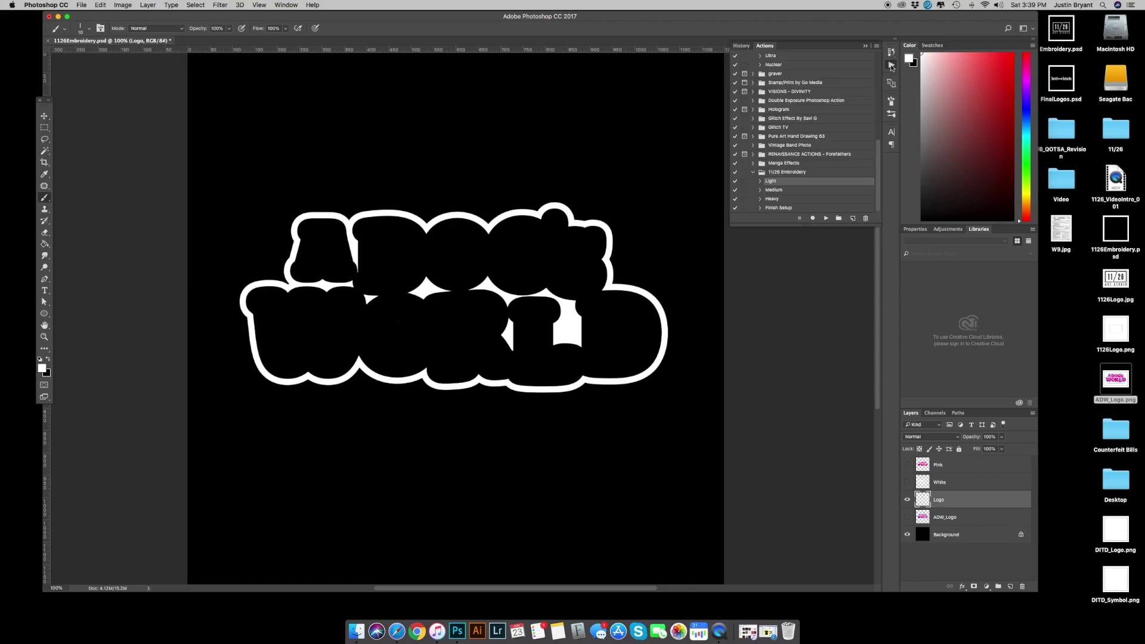
{"action": "left_click", "coordinate": [826, 219]}
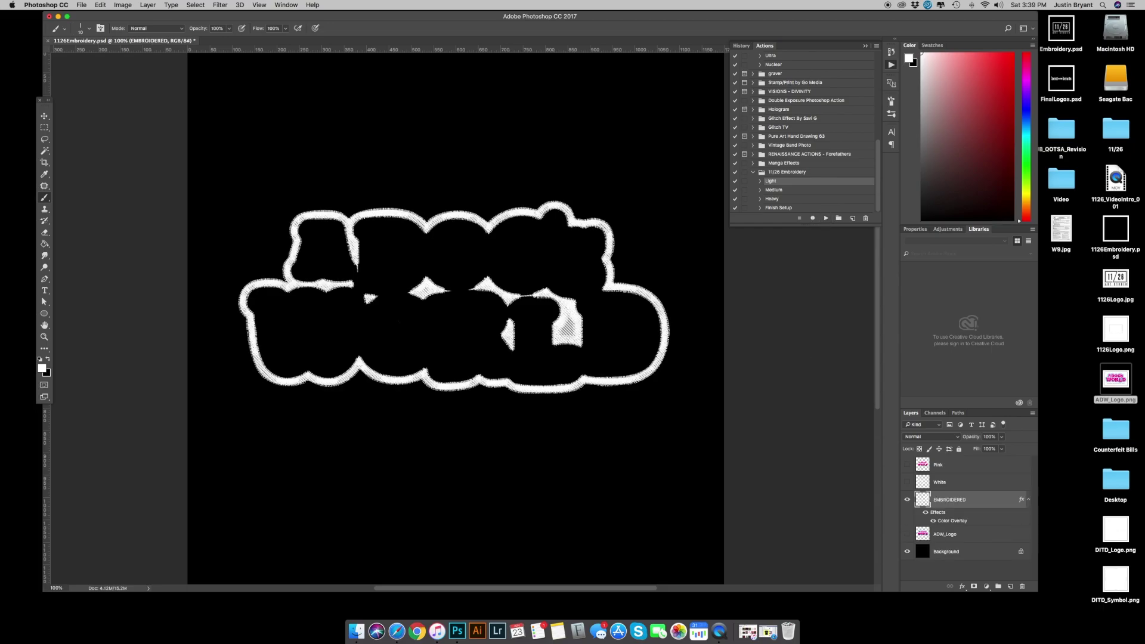
{"action": "left_click", "coordinate": [908, 502]}
{"action": "left_click", "coordinate": [909, 502]}
{"action": "left_click", "coordinate": [907, 501]}
{"action": "left_click", "coordinate": [907, 535]}
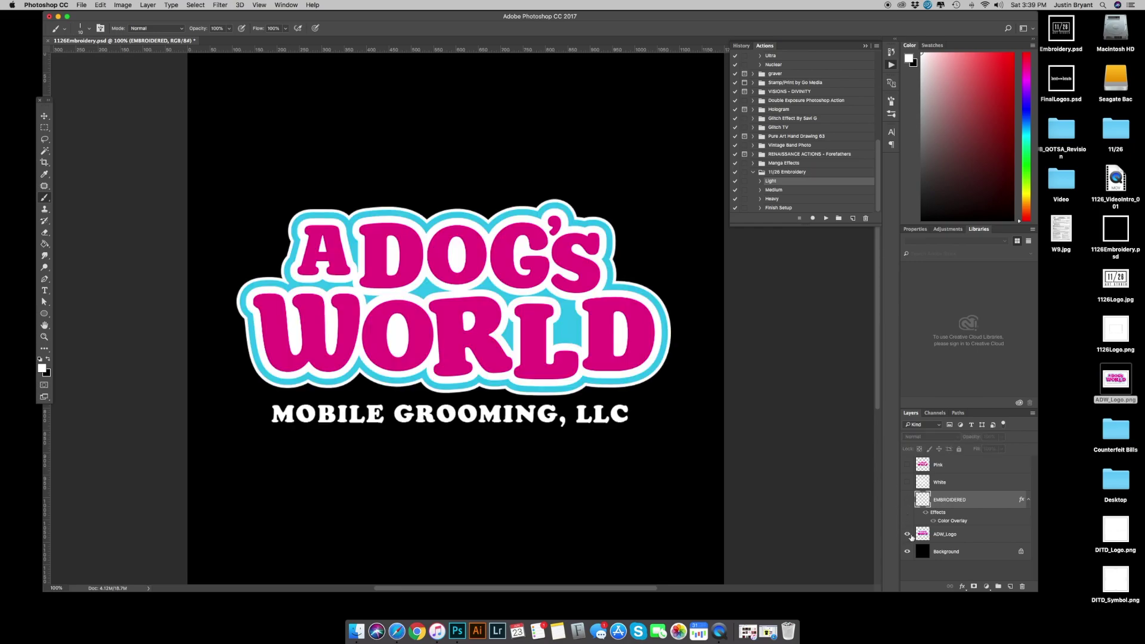
Set the EMBROIDERED colour overlay to the logo's cyan, 34c7ea
{"action": "double_click", "coordinate": [944, 521]}
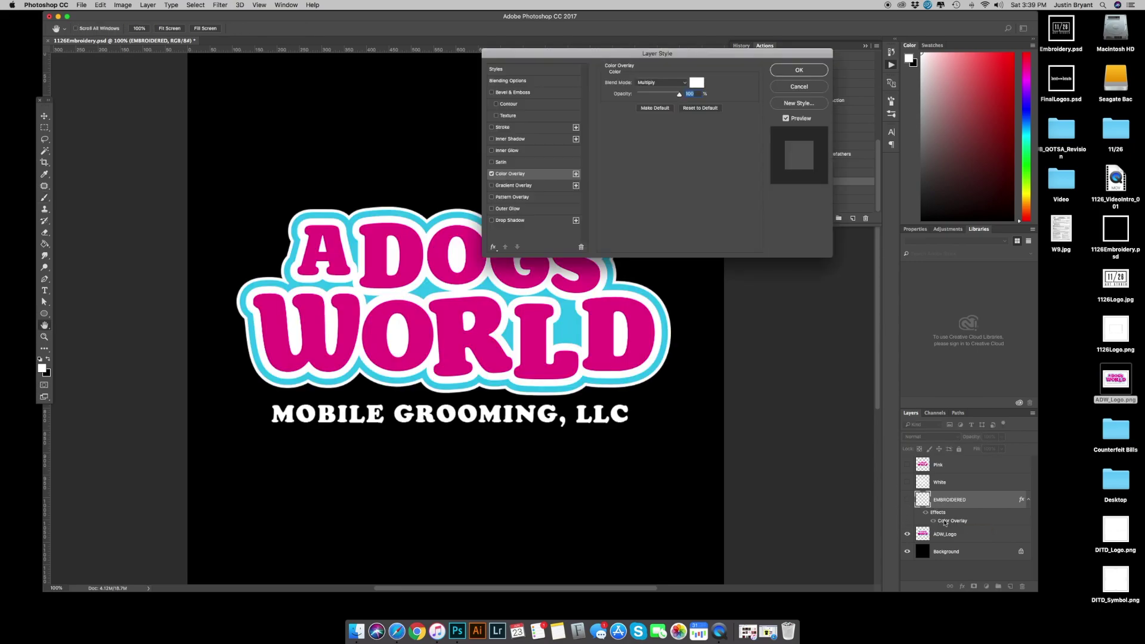
{"action": "left_click", "coordinate": [701, 86]}
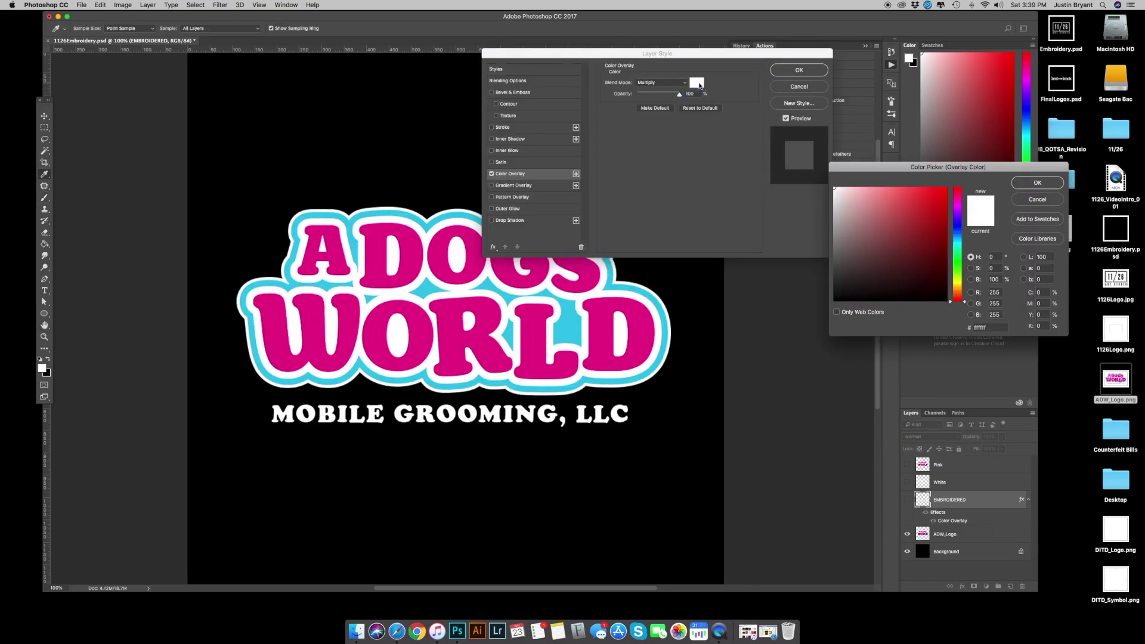
{"action": "left_click", "coordinate": [440, 220]}
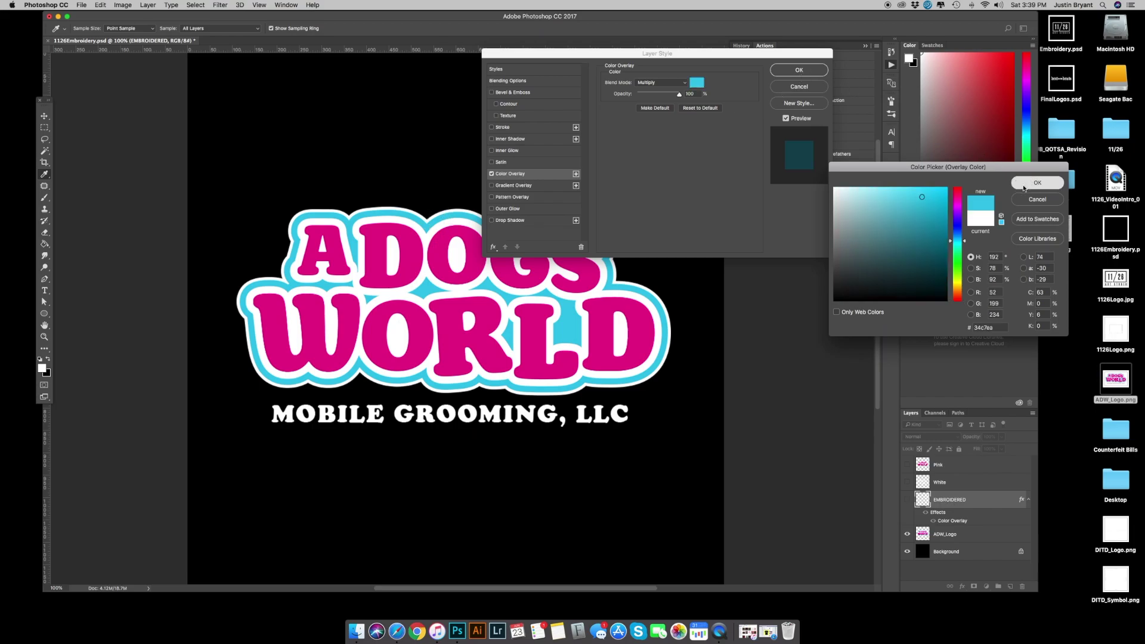
{"action": "left_click", "coordinate": [1038, 183]}
{"action": "left_click", "coordinate": [807, 72]}
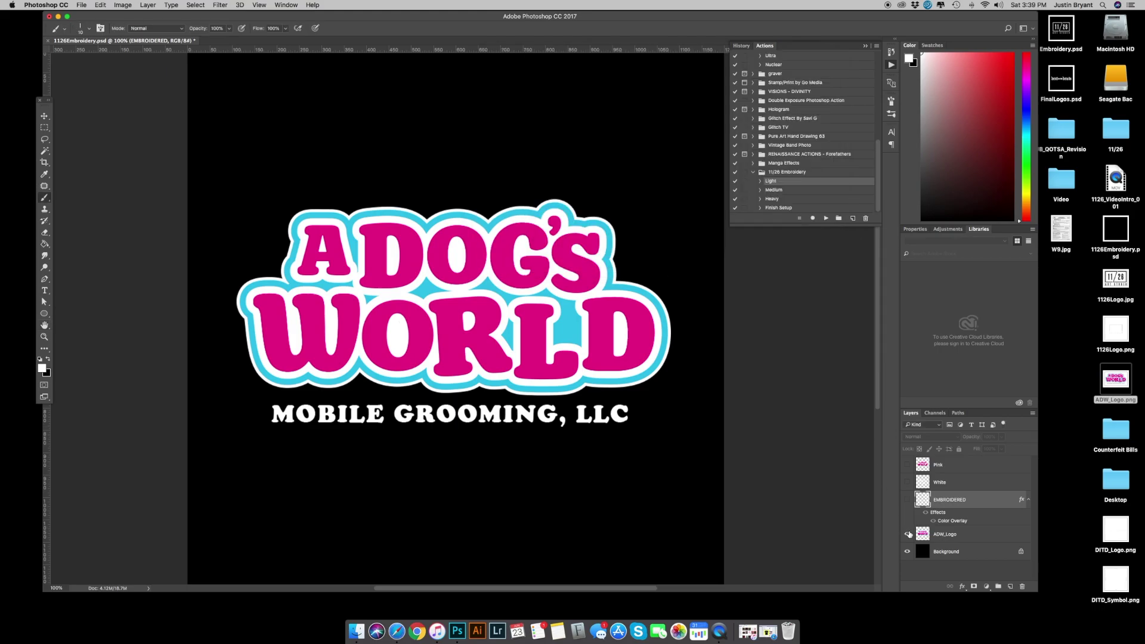
Show only the cyan stitched outline and paint over dark hatching inside a letter gap at 300%
{"action": "left_click", "coordinate": [907, 534]}
{"action": "left_click", "coordinate": [907, 500]}
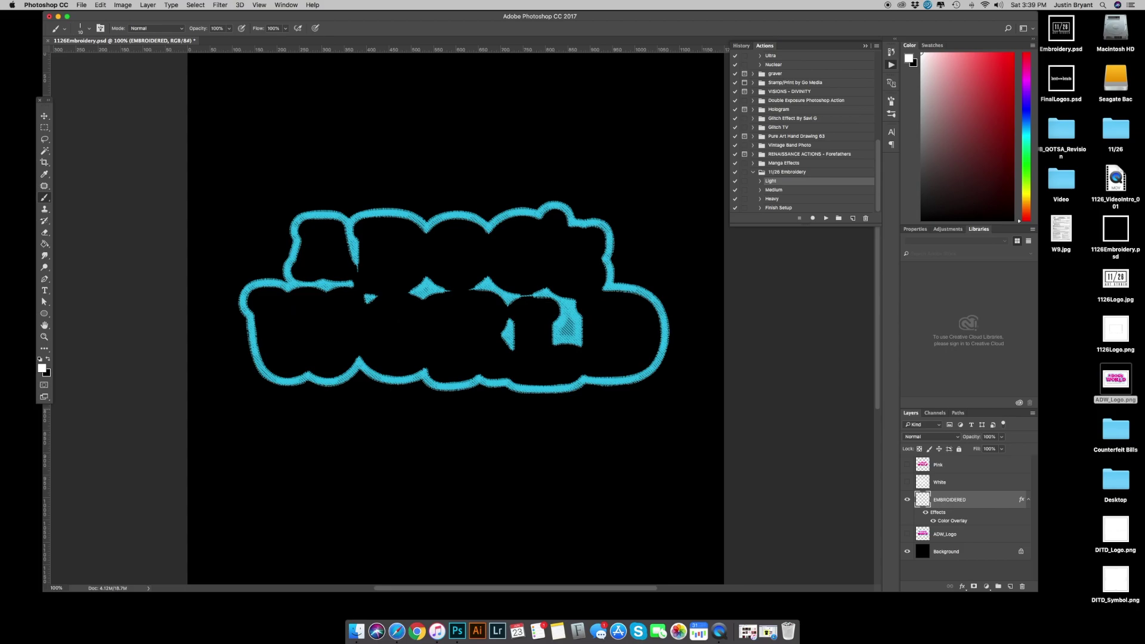
{"action": "key", "text": "super+plus"}
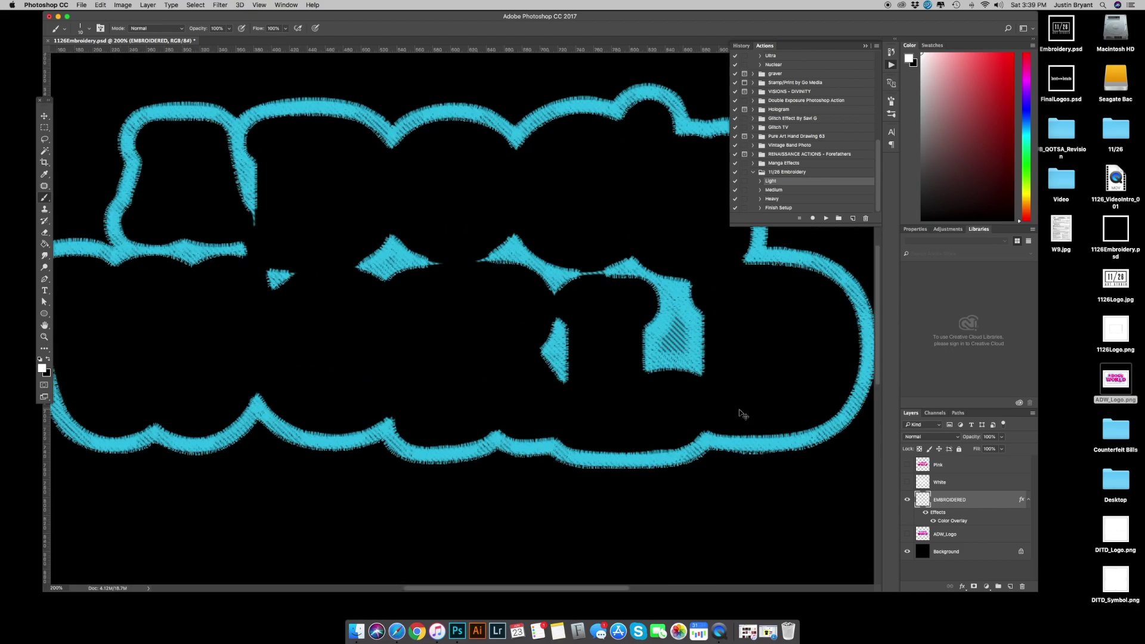
{"action": "key", "text": "super+plus"}
{"action": "scroll", "coordinate": [739, 409], "scroll_direction": "right", "scroll_amount": 3}
{"action": "scroll", "coordinate": [739, 409], "scroll_direction": "right", "scroll_amount": 2}
{"action": "scroll", "coordinate": [739, 409], "scroll_direction": "down", "scroll_amount": 1}
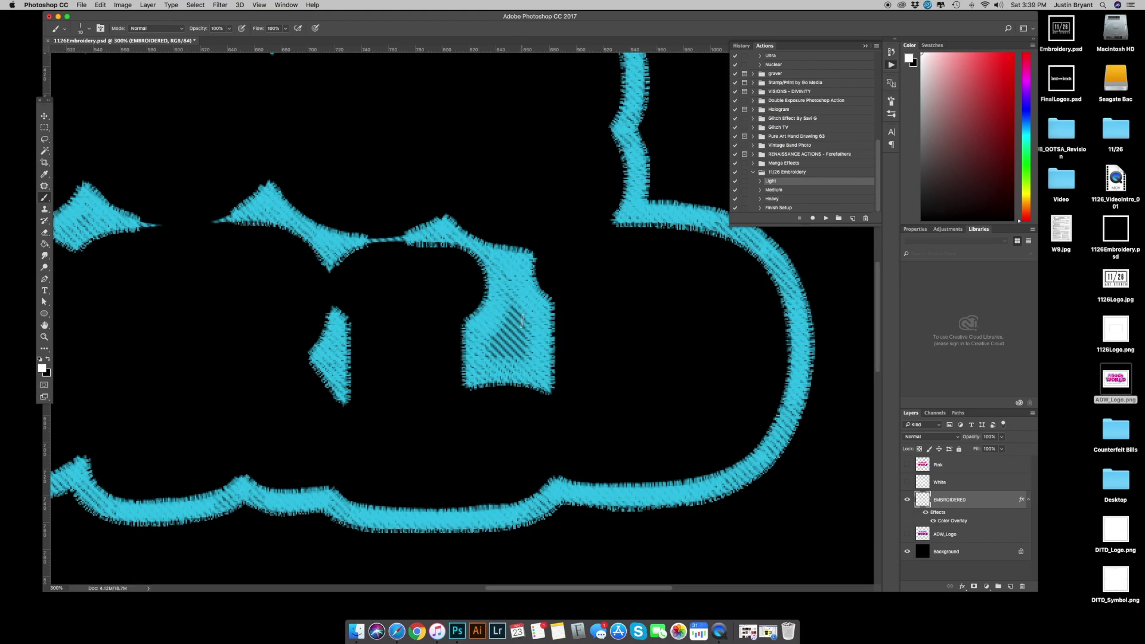
{"action": "mouse_move", "coordinate": [521, 322]}
{"action": "left_mouse_down"}
{"action": "mouse_move", "coordinate": [493, 350]}
{"action": "mouse_move", "coordinate": [515, 354]}
{"action": "mouse_move", "coordinate": [513, 309]}
{"action": "mouse_move", "coordinate": [499, 336]}
{"action": "mouse_move", "coordinate": [568, 361]}
{"action": "left_mouse_up"}
{"action": "key", "text": "super+minus"}
{"action": "key", "text": "super+minus"}
{"action": "key", "text": "super+minus"}
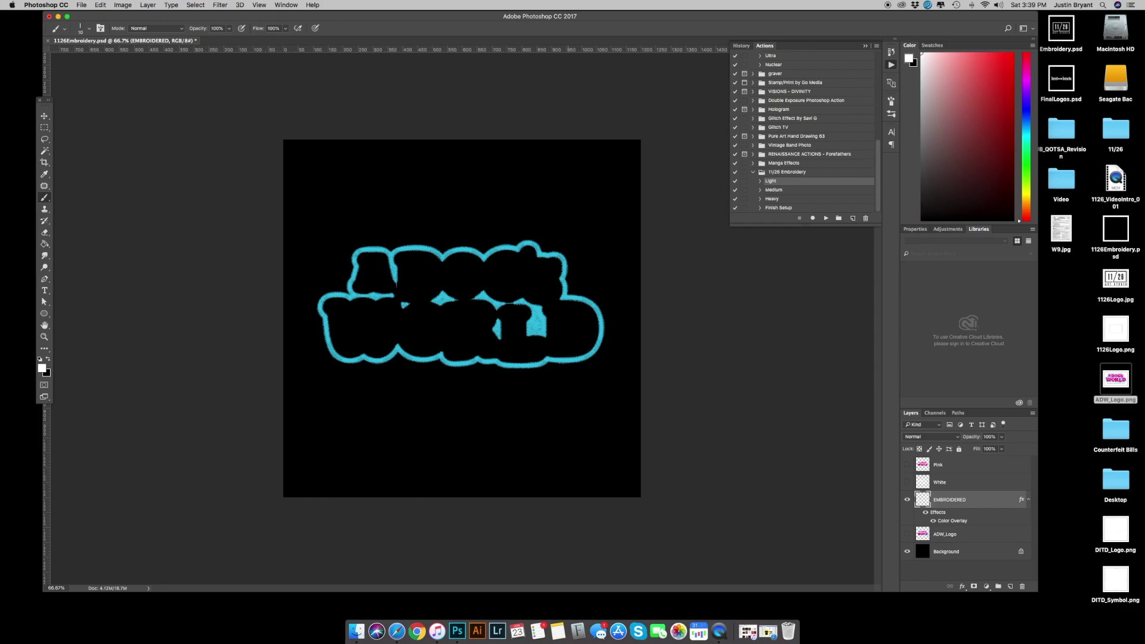
Hide EMBROIDERED, rename the White layer to Logo, and run the Medium embroidery action on it
{"action": "left_click", "coordinate": [907, 501]}
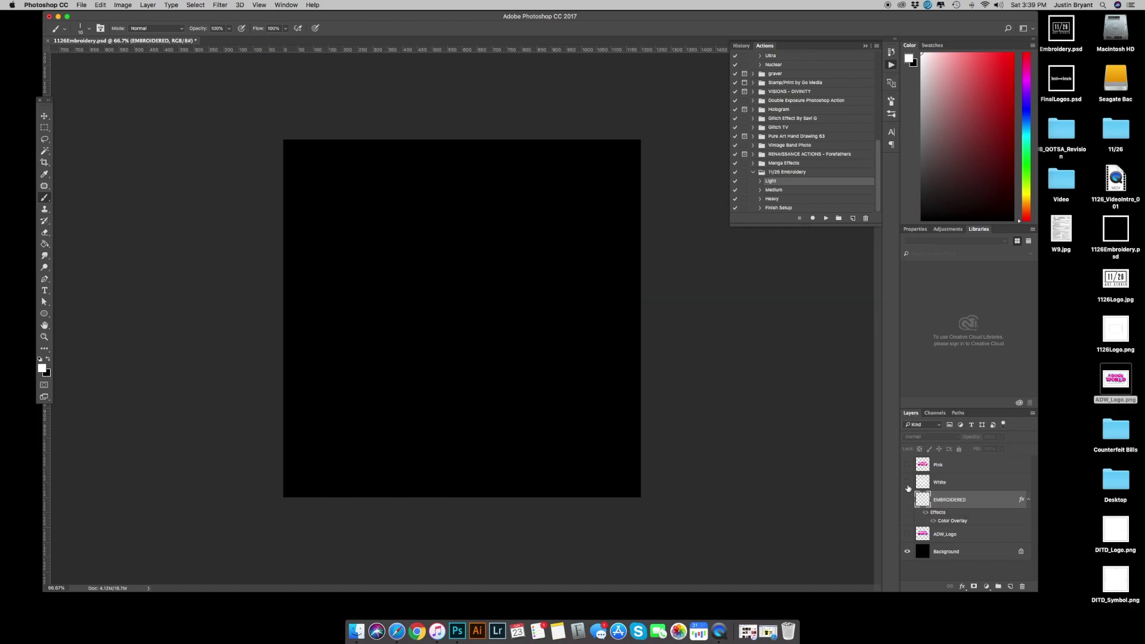
{"action": "left_click", "coordinate": [907, 483]}
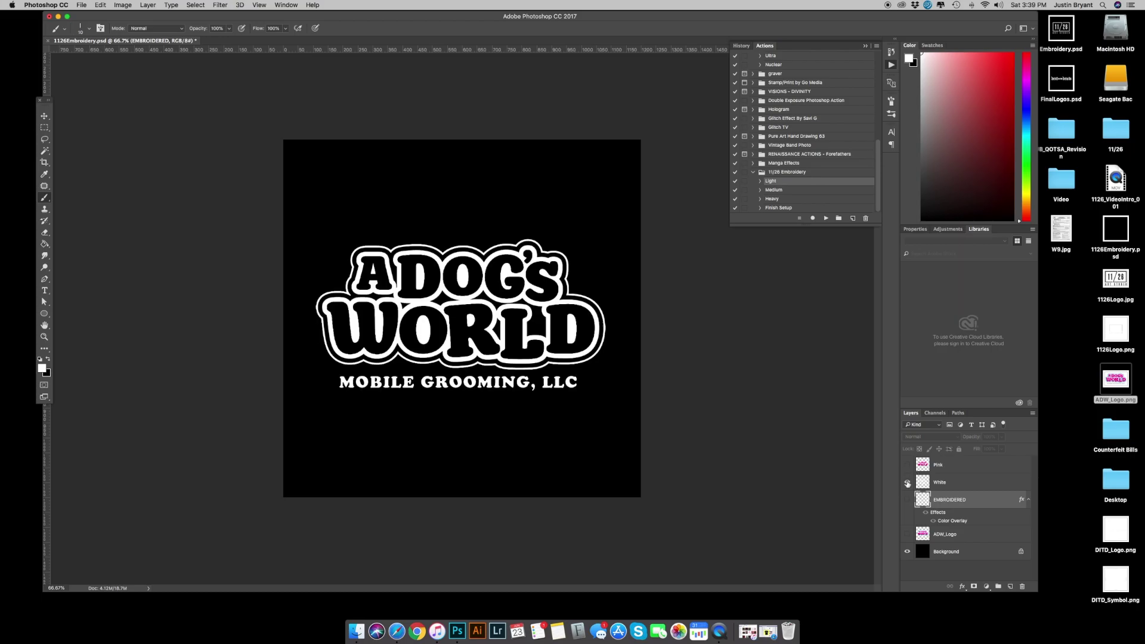
{"action": "left_click", "coordinate": [938, 484]}
{"action": "double_click", "coordinate": [938, 483]}
{"action": "type", "text": "Logo"}
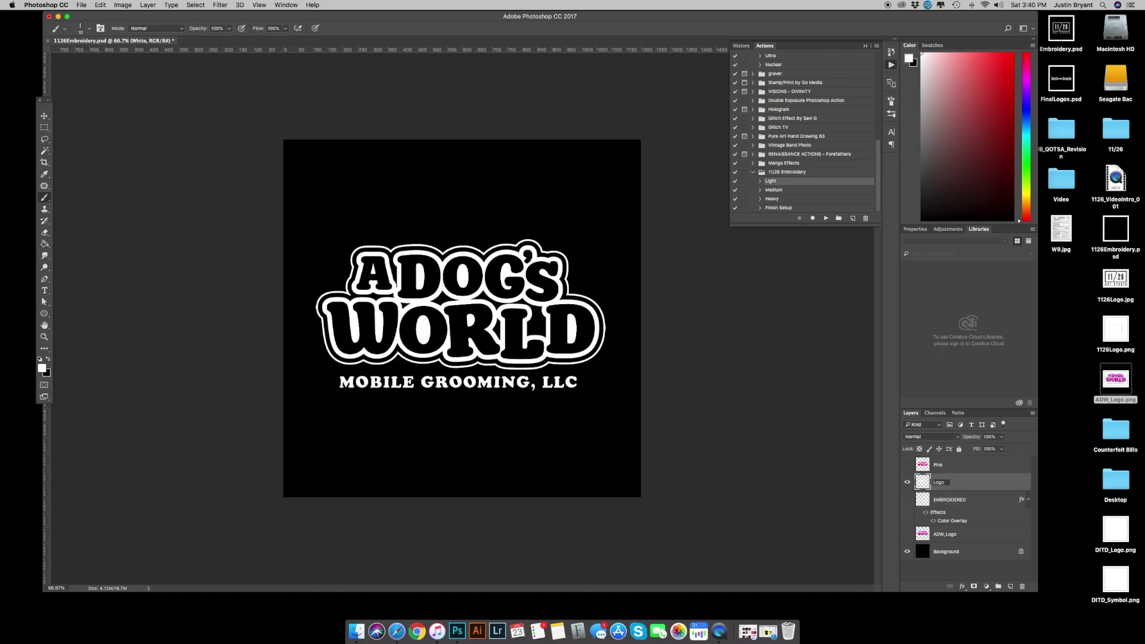
{"action": "key", "text": "Return"}
{"action": "left_click", "coordinate": [774, 190]}
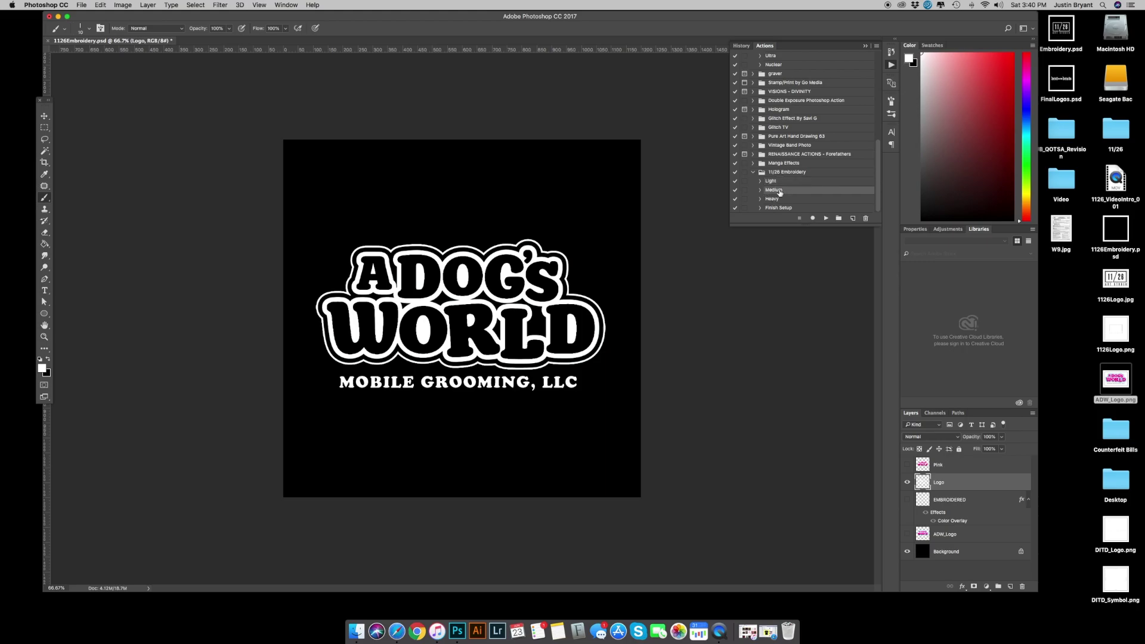
{"action": "left_click", "coordinate": [826, 219]}
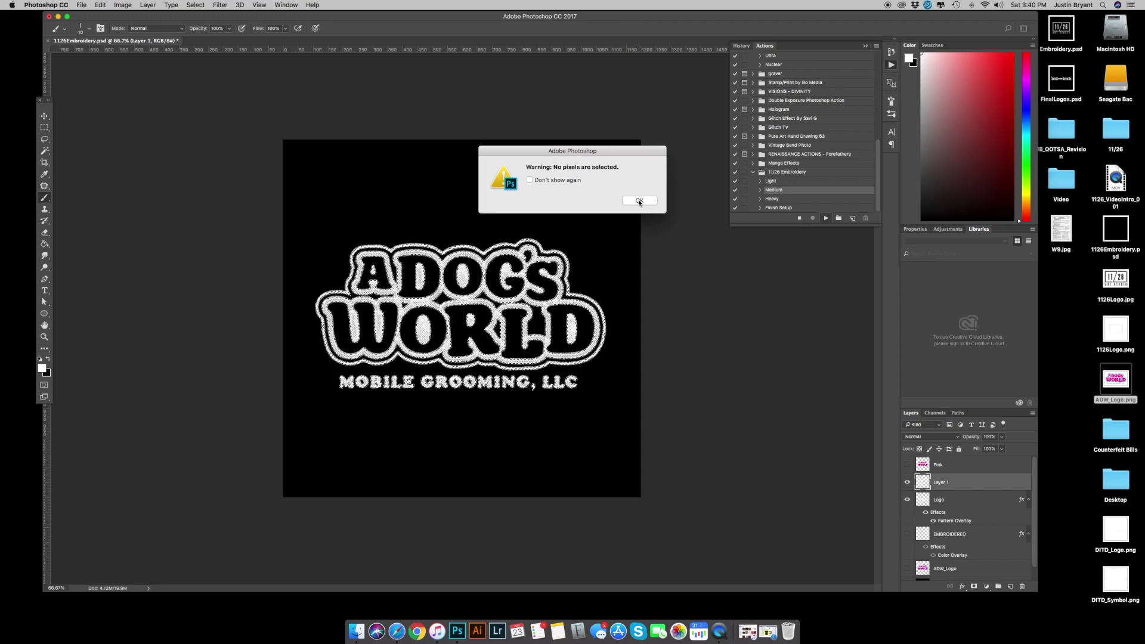
Dismiss the no-pixels warning, stop the action, and collapse the Medium action's steps
{"action": "left_click", "coordinate": [638, 201]}
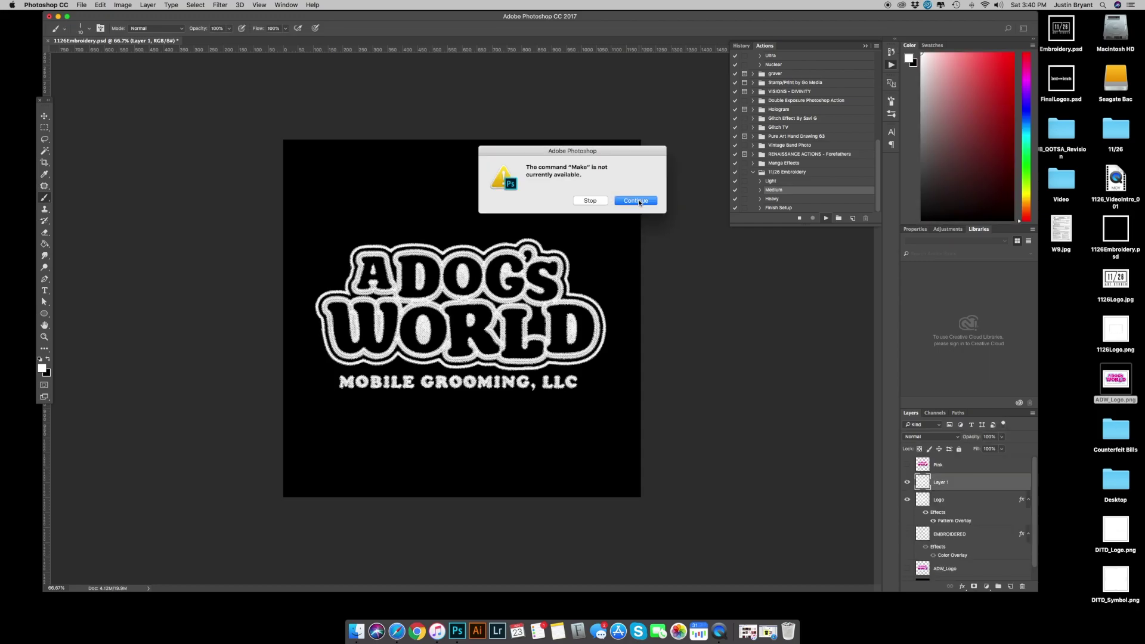
{"action": "left_click", "coordinate": [591, 201]}
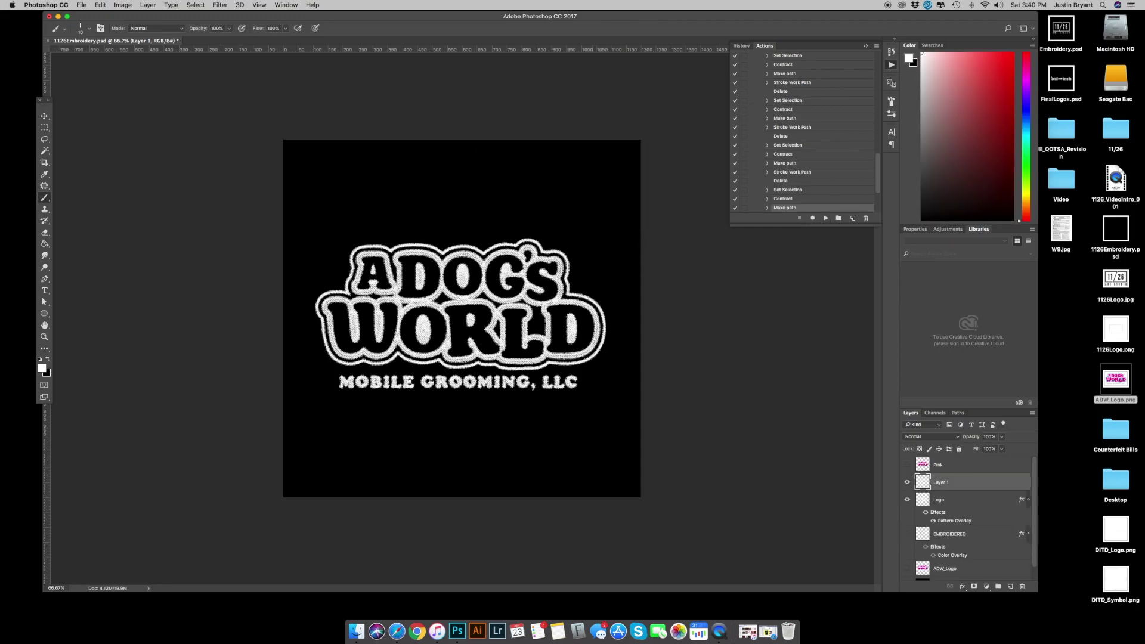
{"action": "scroll", "coordinate": [811, 176], "scroll_direction": "up", "scroll_amount": 5}
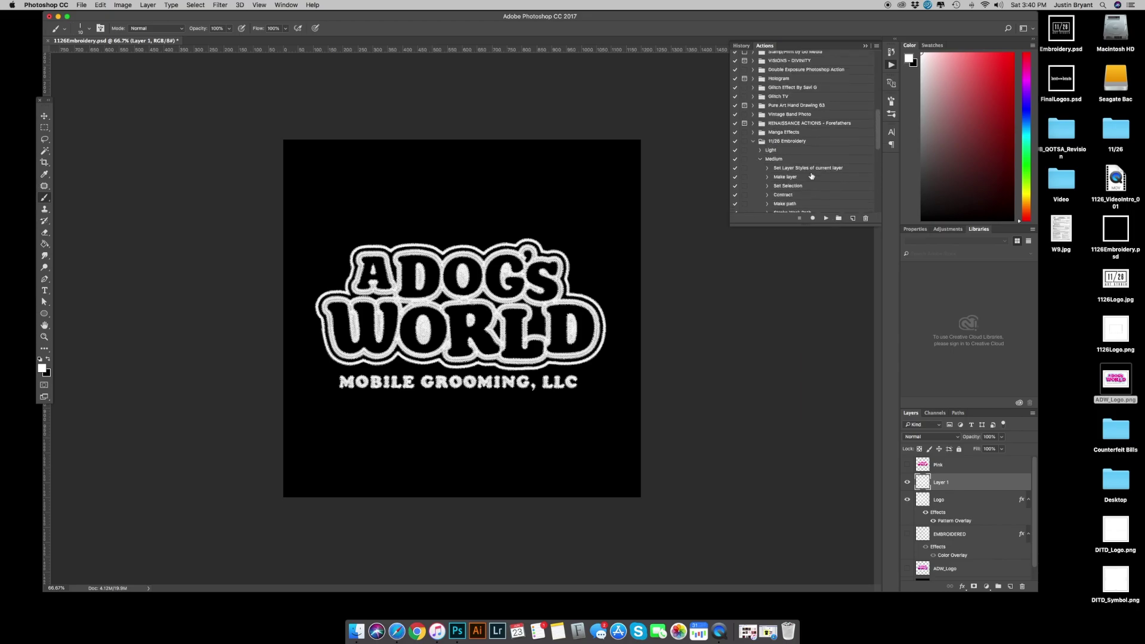
{"action": "left_click", "coordinate": [761, 160]}
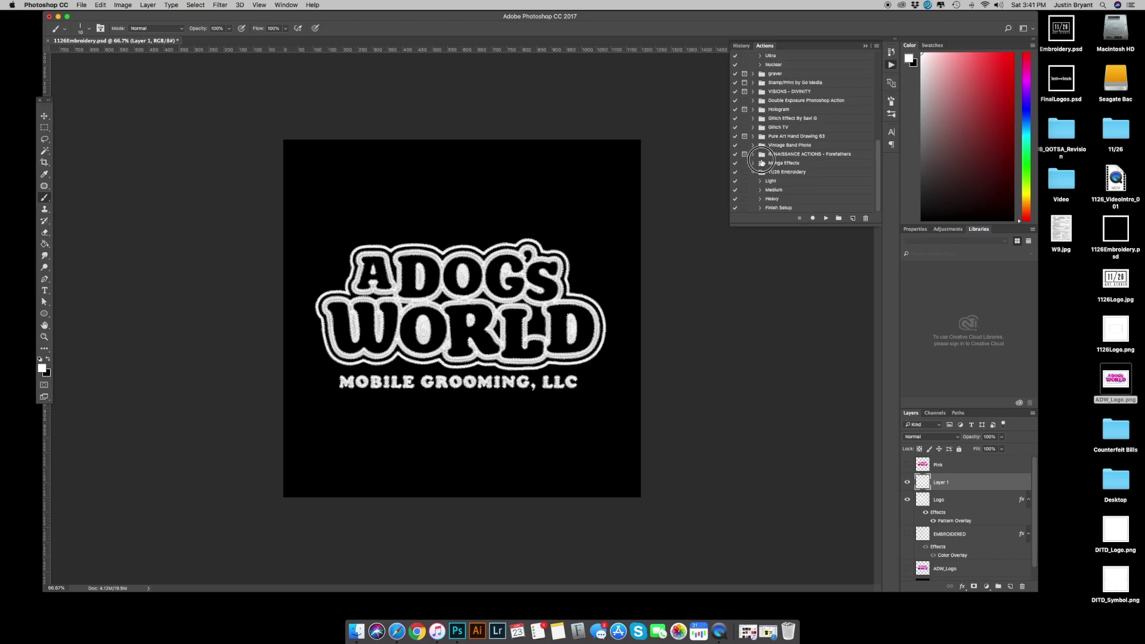
Run the Finish Setup action to build the EMBROIDERED LOGO layer, then zoom in to check the stitching
{"action": "left_click", "coordinate": [775, 208]}
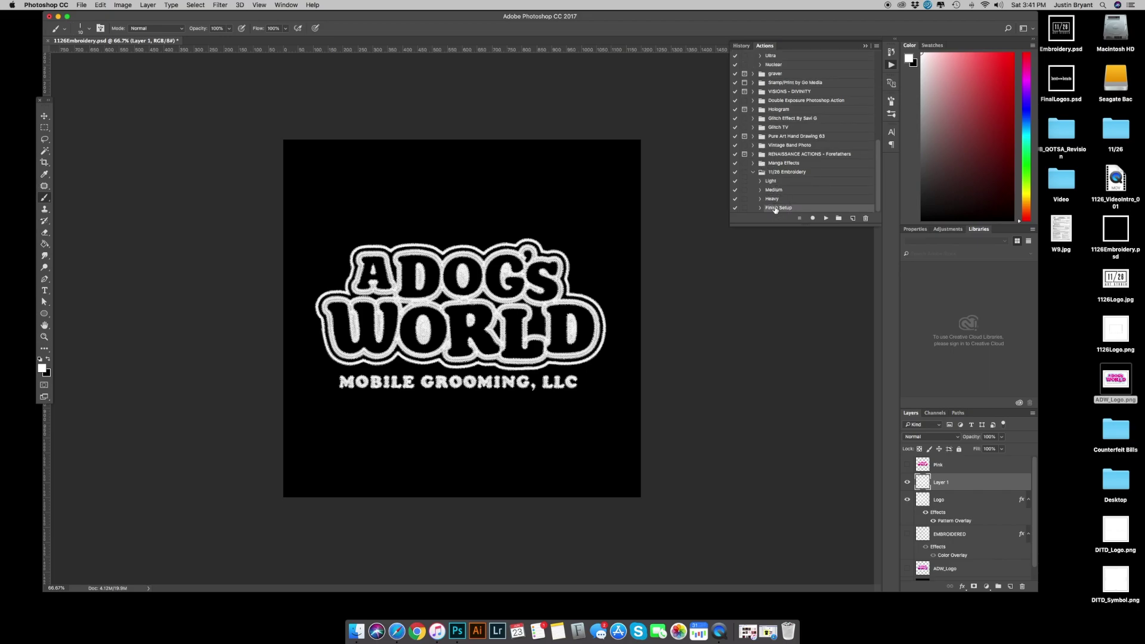
{"action": "left_click", "coordinate": [826, 219]}
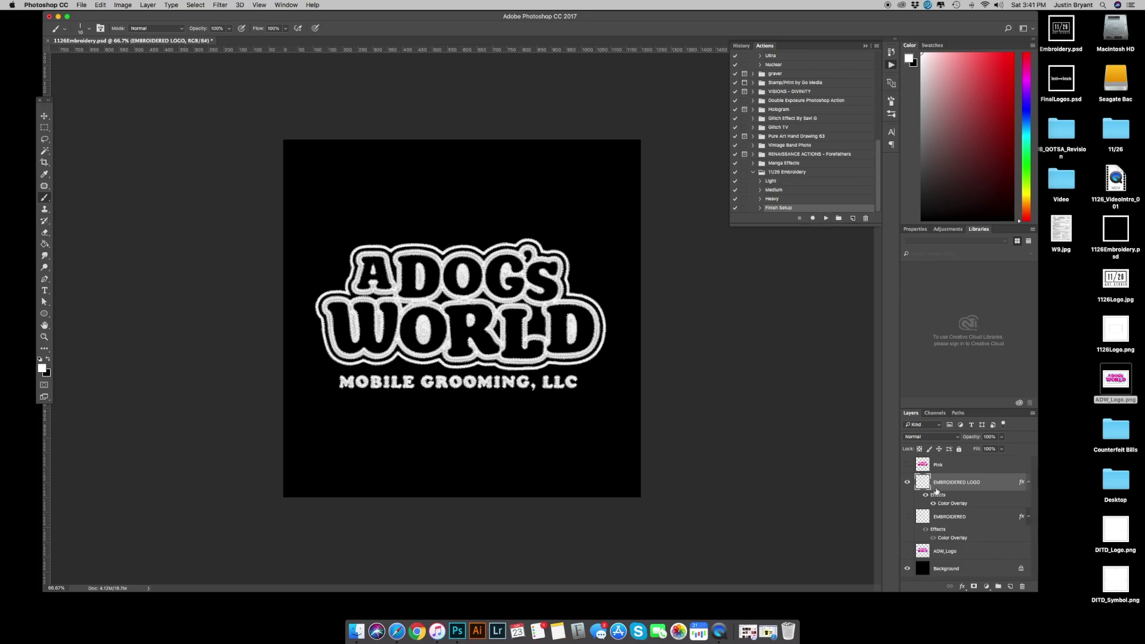
{"action": "left_click", "coordinate": [953, 483]}
{"action": "key", "text": "super+equal"}
{"action": "key", "text": "super+equal"}
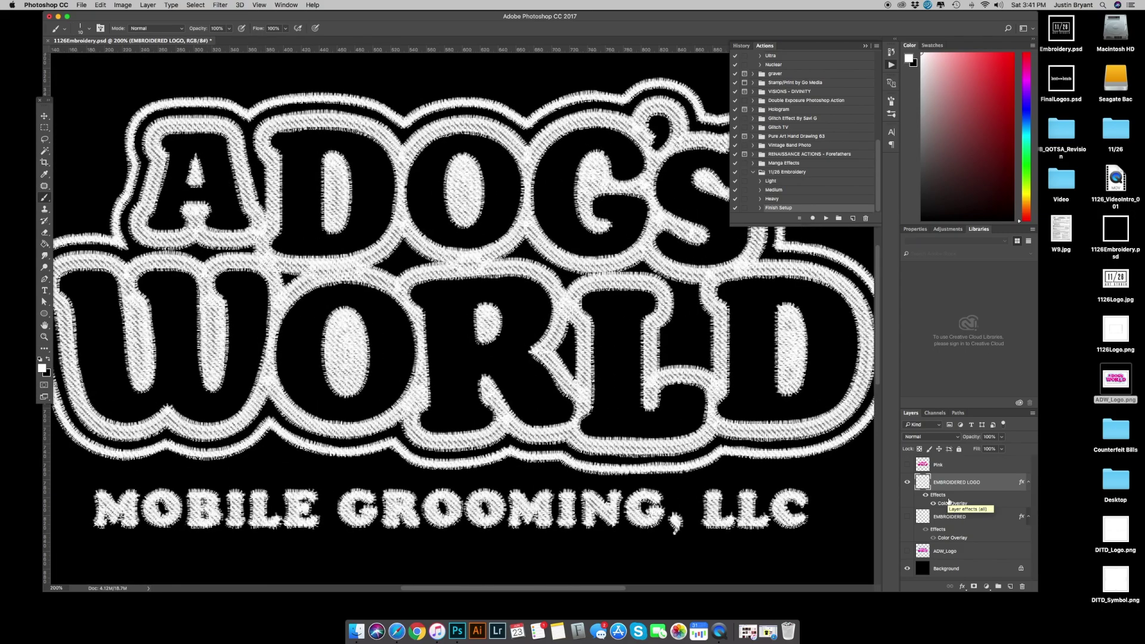
{"action": "key", "text": "super+minus"}
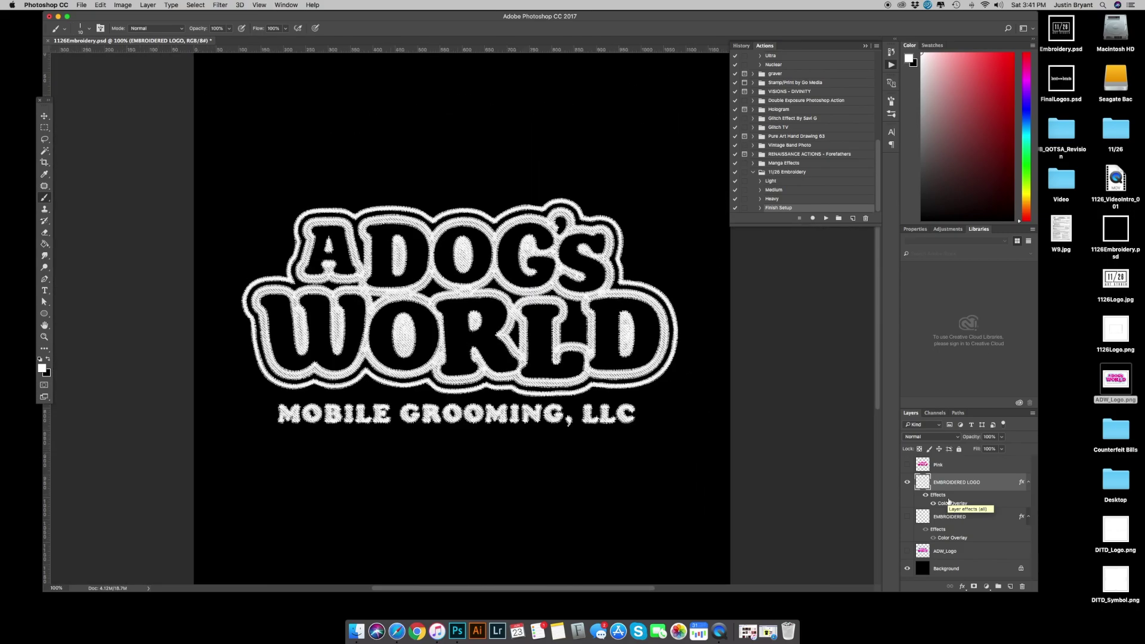
{"action": "scroll", "coordinate": [433, 298], "scroll_direction": "down", "scroll_amount": 2}
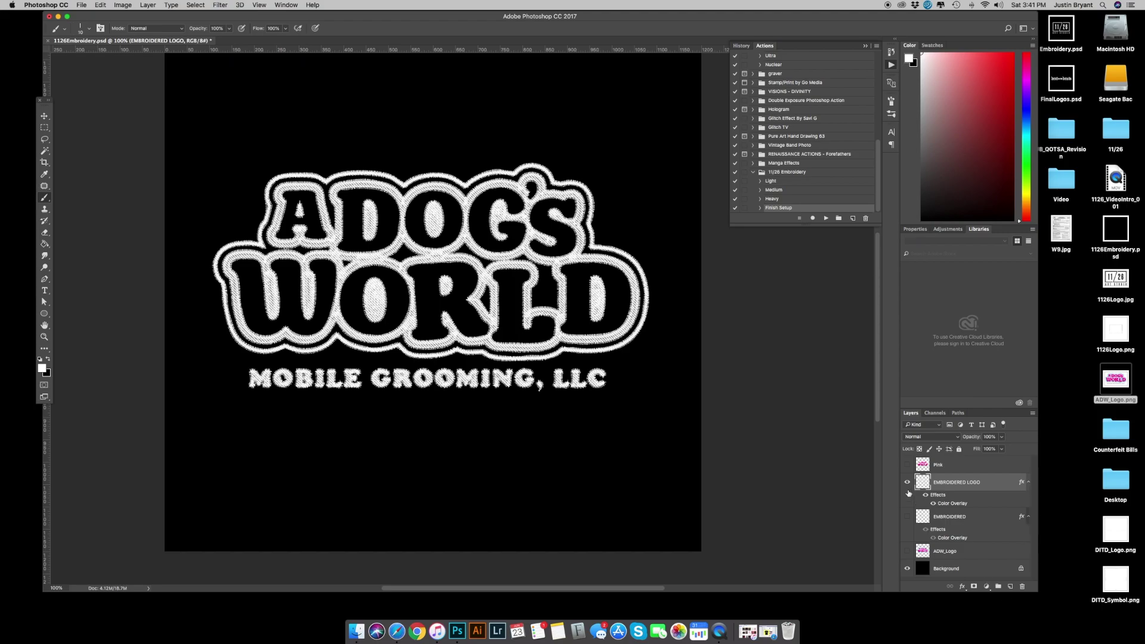
Hide EMBROIDERED LOGO, show the Pink layer, rename it Logo, and fill it white
{"action": "left_click", "coordinate": [908, 482]}
{"action": "left_click", "coordinate": [908, 482]}
{"action": "left_click", "coordinate": [908, 482]}
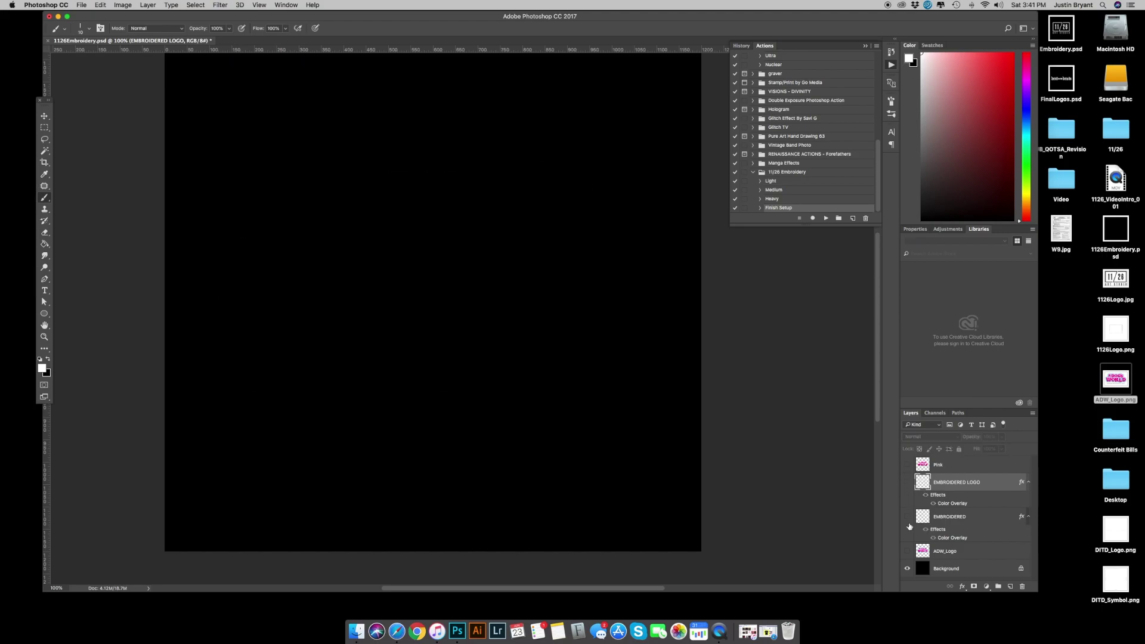
{"action": "left_click", "coordinate": [907, 466]}
{"action": "double_click", "coordinate": [939, 465]}
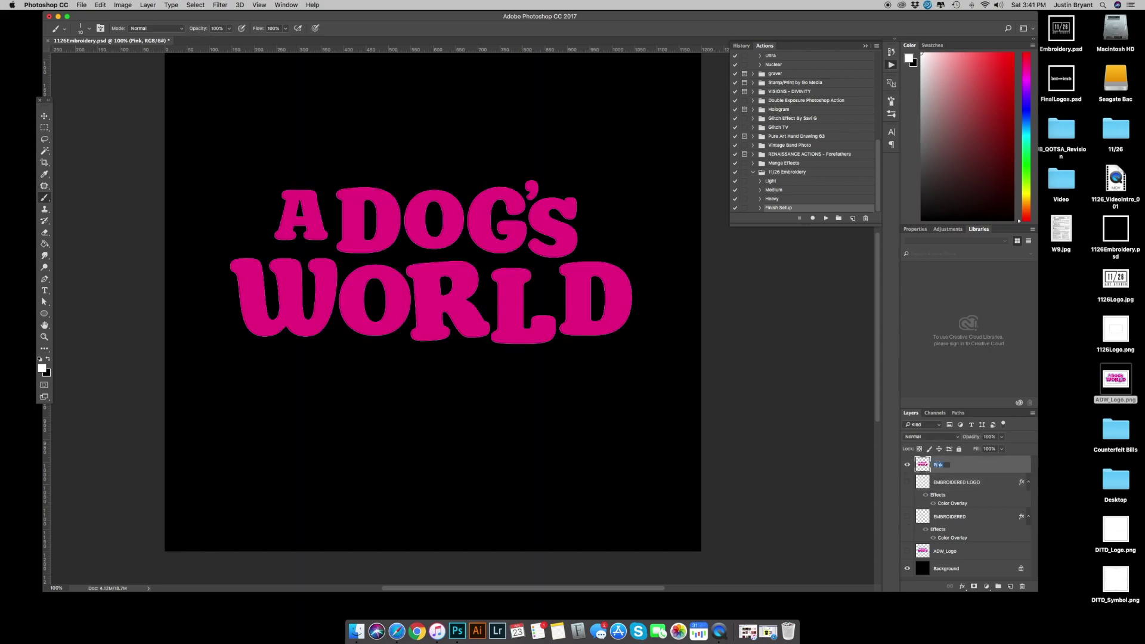
{"action": "type", "text": "Logo"}
{"action": "key", "text": "Return"}
{"action": "key", "text": "shift+alt+BackSpace"}
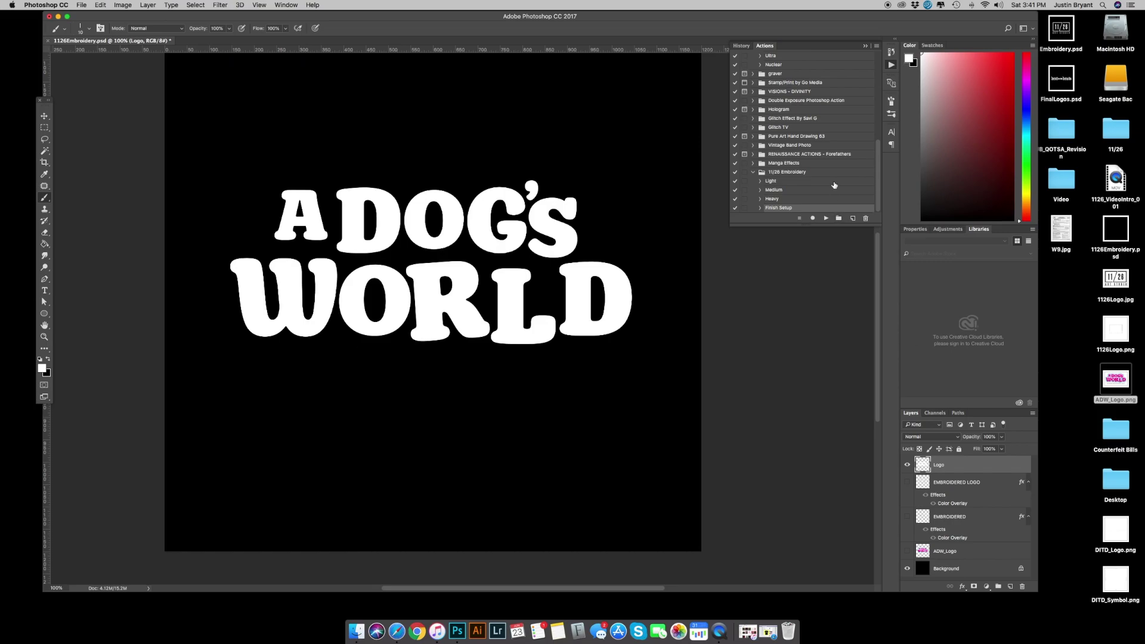
Run the Medium embroidery action on the white Logo layer
{"action": "left_click", "coordinate": [783, 192]}
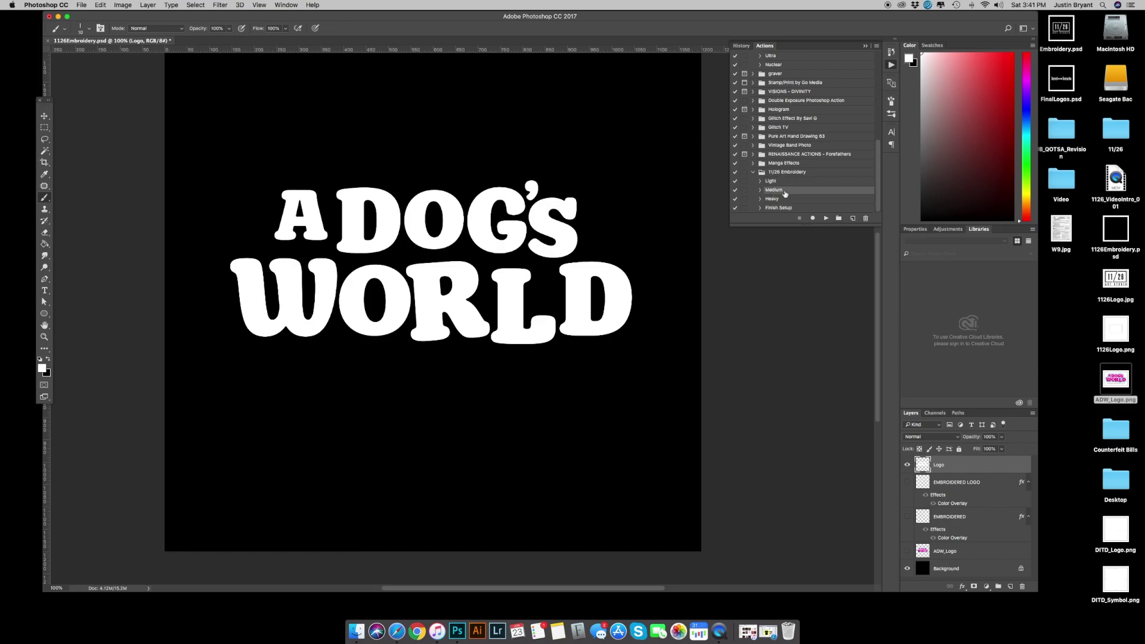
{"action": "left_click", "coordinate": [87, 29]}
{"action": "left_click", "coordinate": [257, 18]}
{"action": "left_click", "coordinate": [827, 220]}
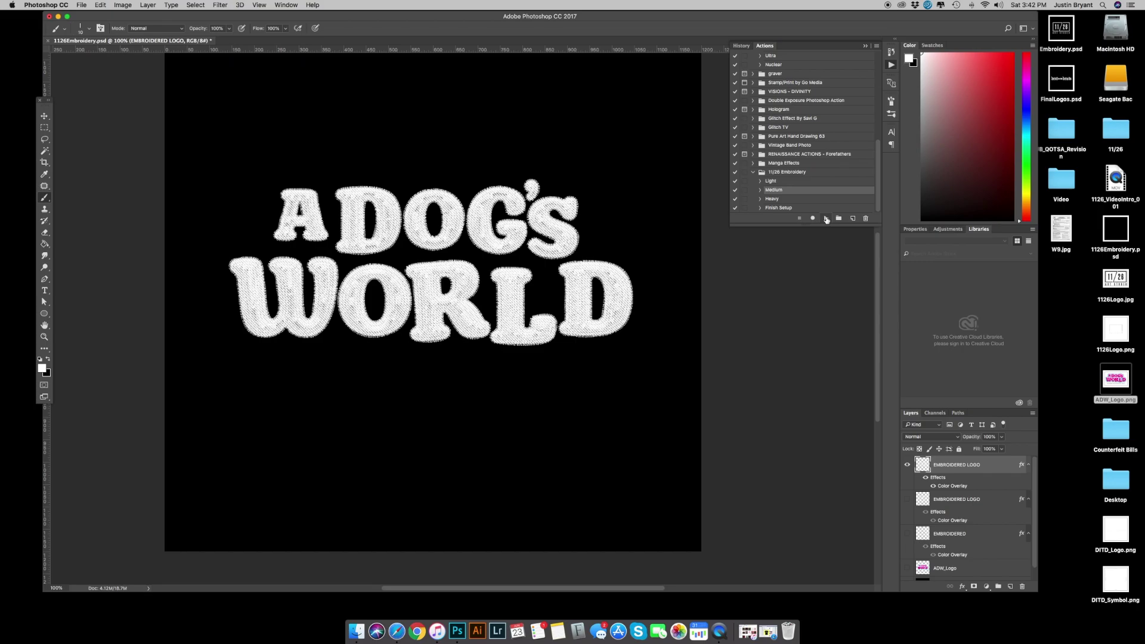
Set the top stitched layer's Color Overlay to the logo's pink (eb008b), sampled from the artwork
{"action": "left_click", "coordinate": [908, 465]}
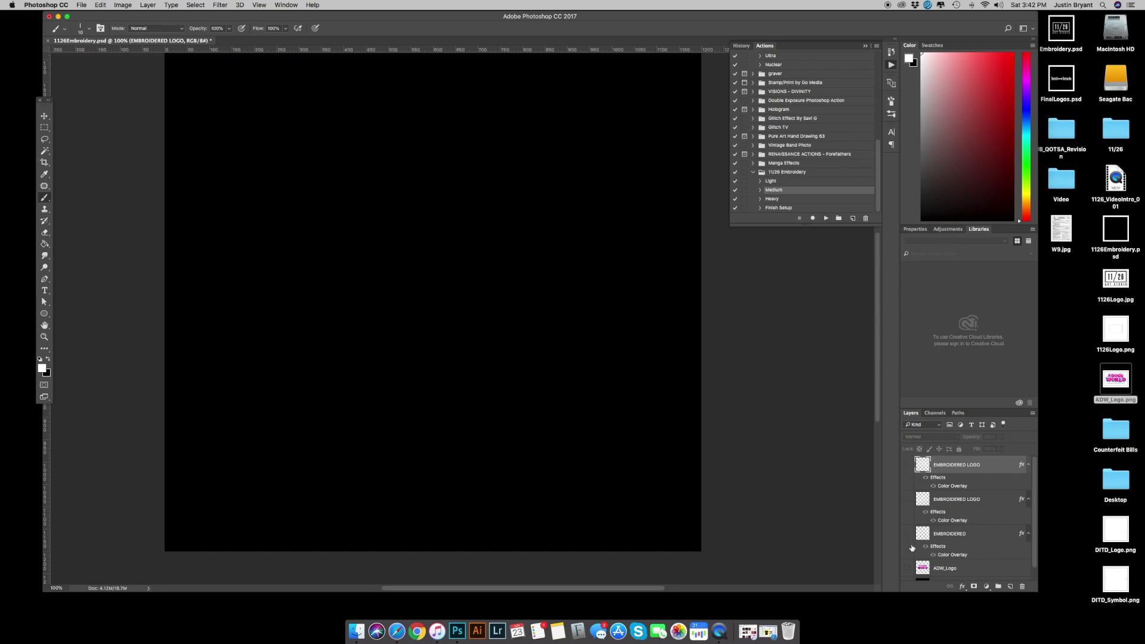
{"action": "left_click", "coordinate": [908, 569]}
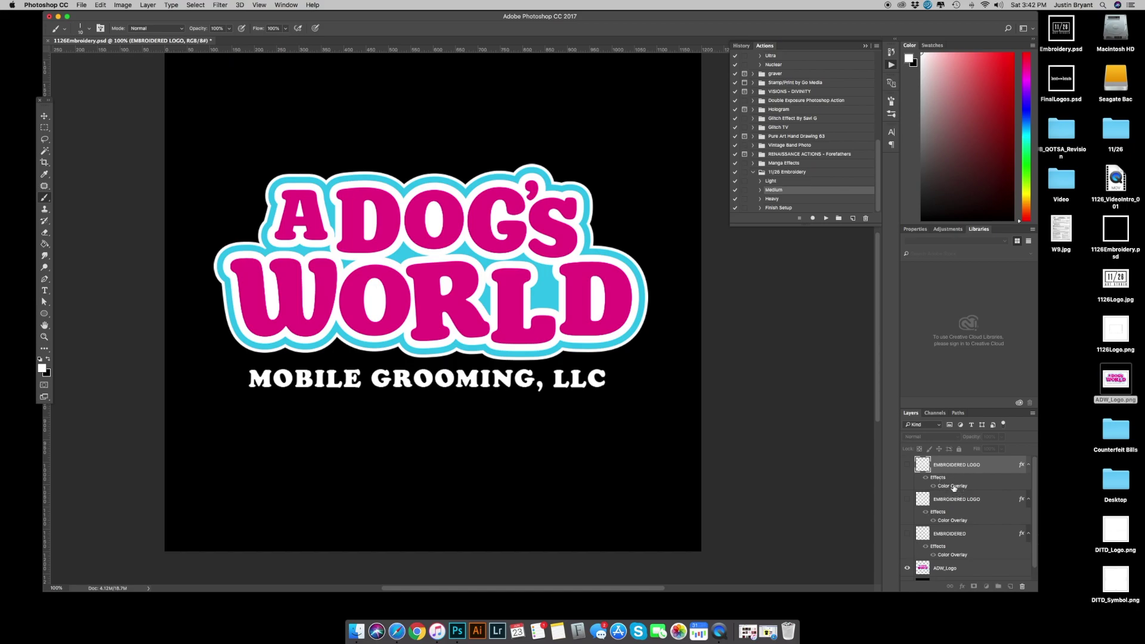
{"action": "double_click", "coordinate": [953, 485]}
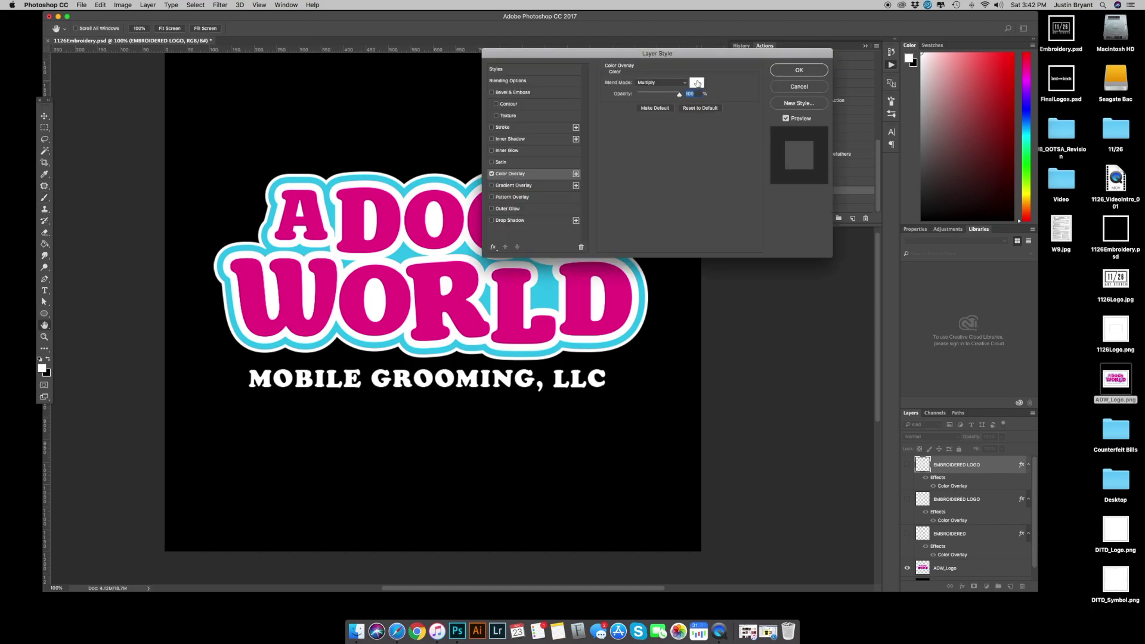
{"action": "left_click_drag", "start_coordinate": [698, 85], "coordinate": [745, 69]}
{"action": "left_click", "coordinate": [746, 70]}
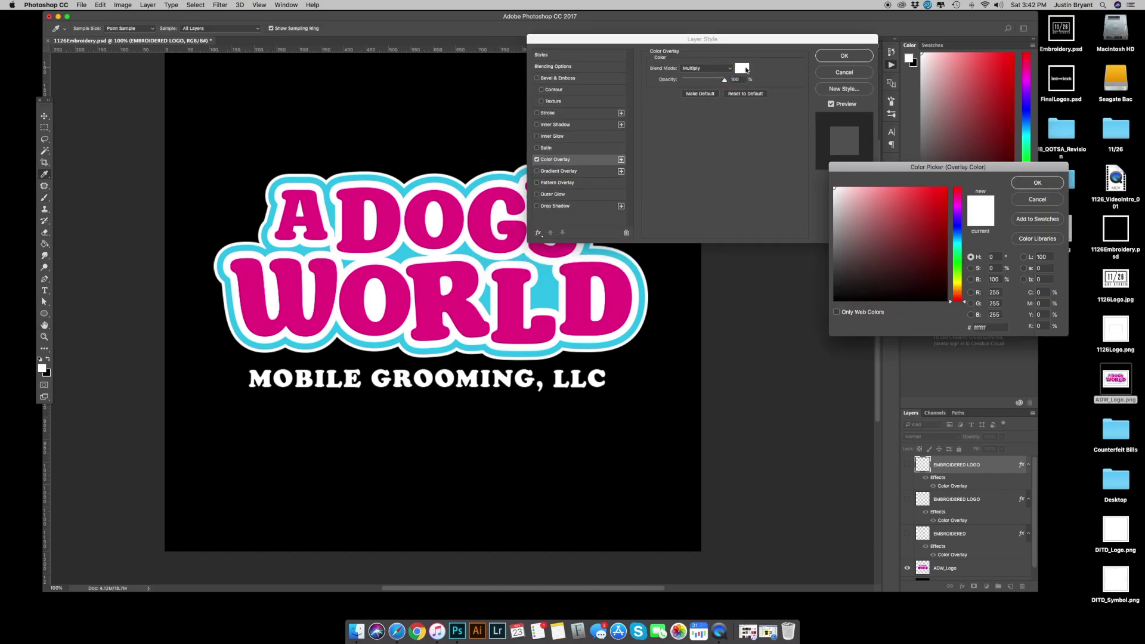
{"action": "left_click", "coordinate": [488, 201]}
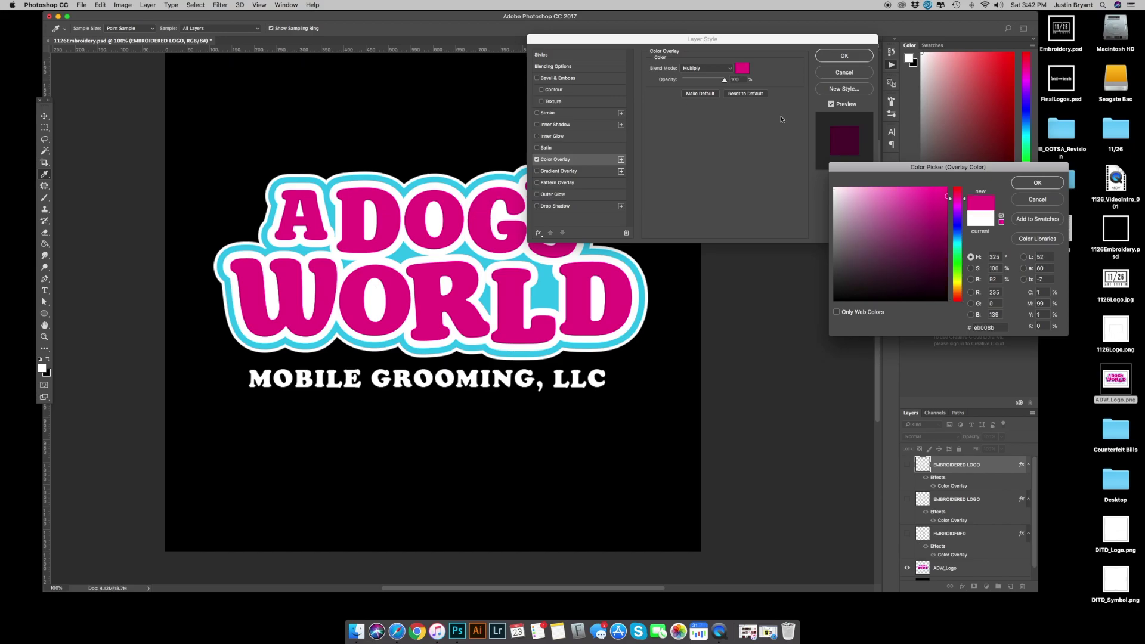
{"action": "left_click", "coordinate": [1015, 185]}
{"action": "left_click", "coordinate": [845, 55]}
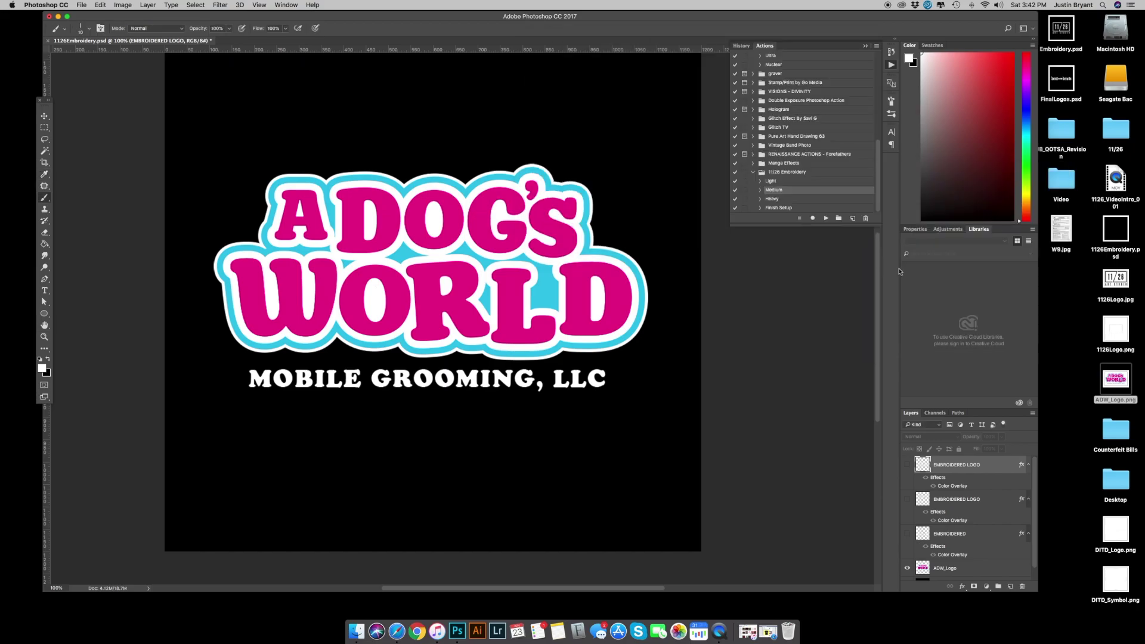
Hide ADW_Logo and show the blue outline and white stitched layers
{"action": "left_click", "coordinate": [908, 568]}
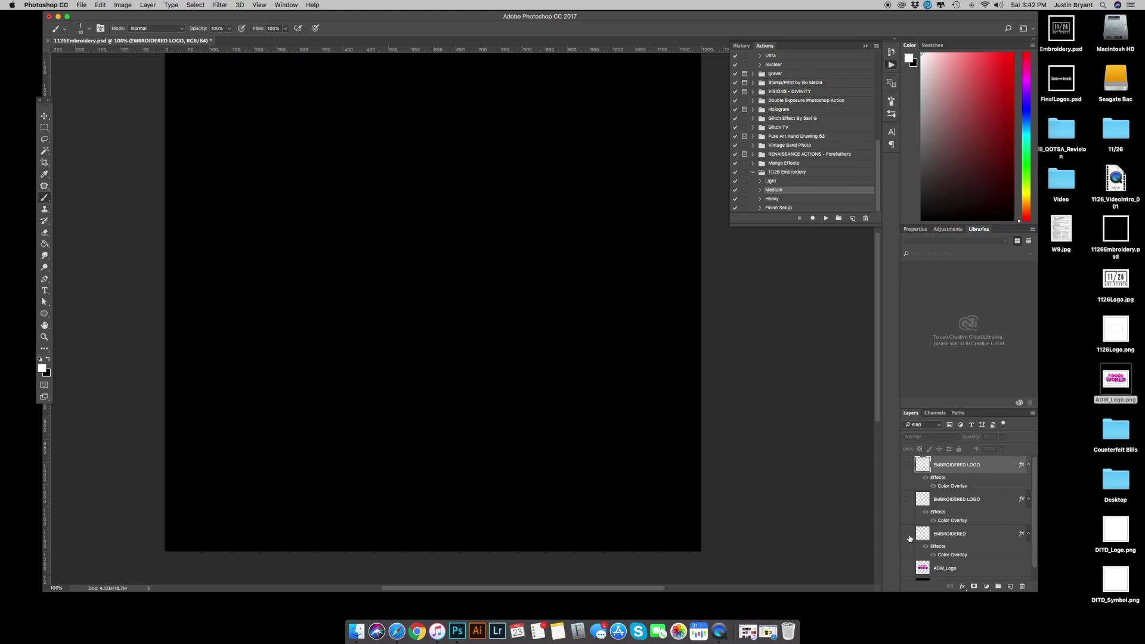
{"action": "left_click", "coordinate": [908, 535]}
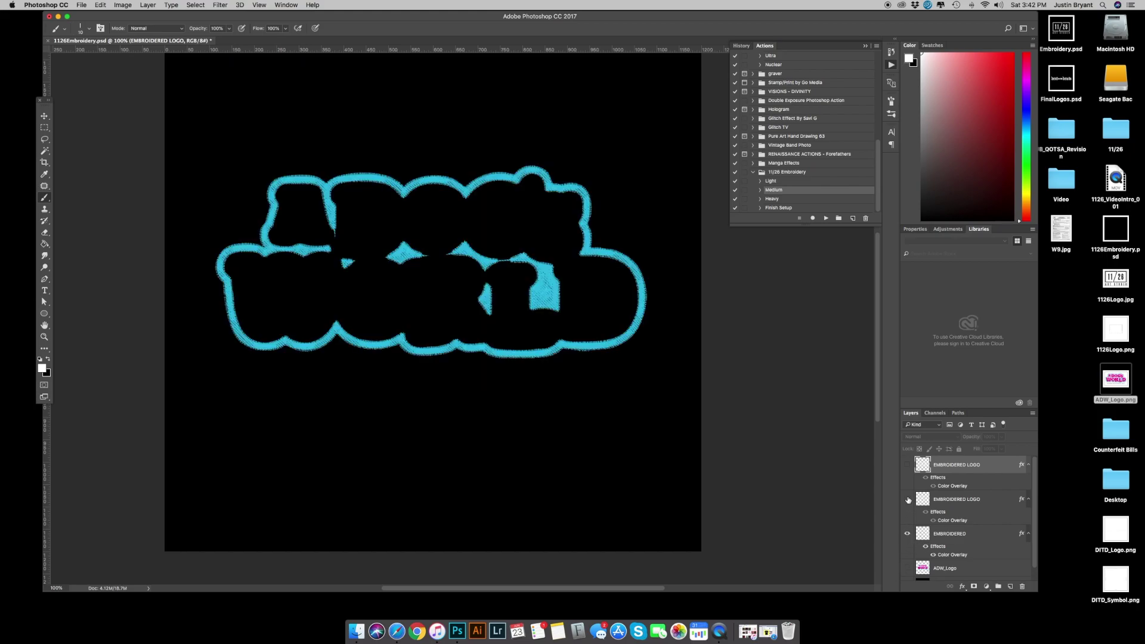
{"action": "left_click", "coordinate": [908, 499]}
{"action": "scroll", "coordinate": [907, 490], "scroll_direction": "down", "scroll_amount": 1}
Show the pink stitched layer, group all three EMBROIDERED layers into Group 1, and begin renaming it
{"action": "left_click", "coordinate": [908, 459]}
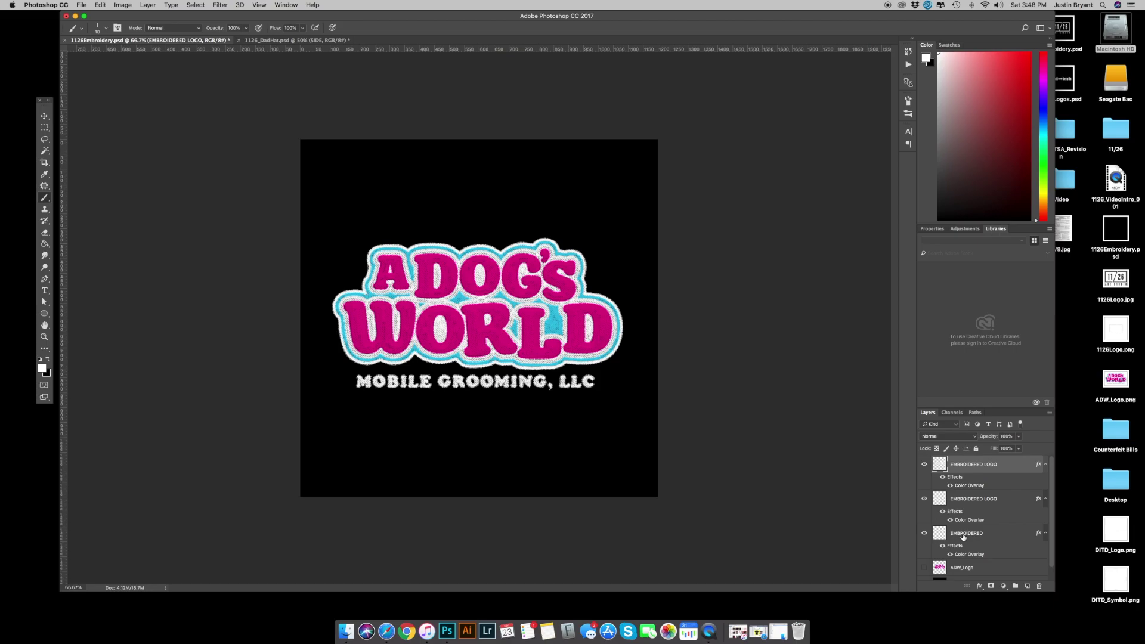
{"action": "left_click", "coordinate": [963, 535], "text": "shift"}
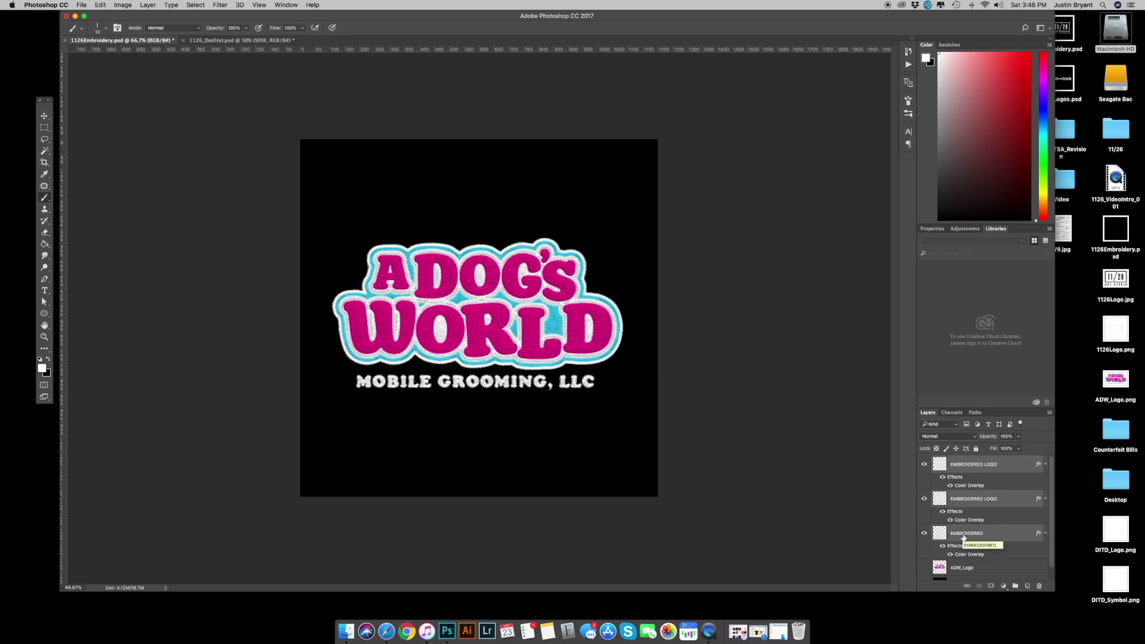
{"action": "key", "text": "super+g"}
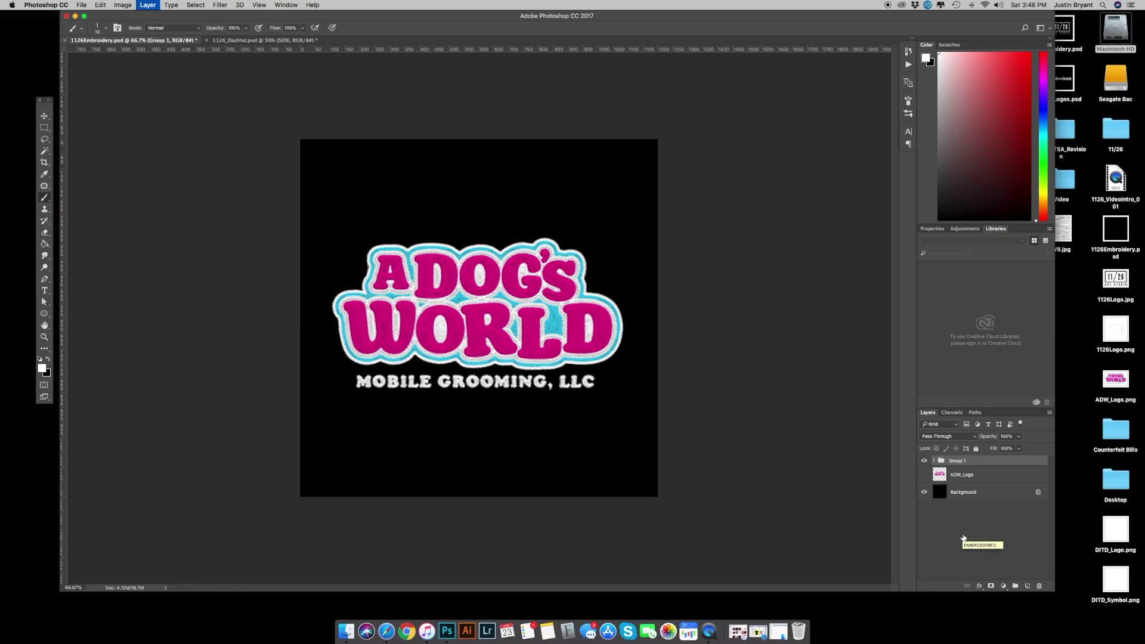
{"action": "left_click", "coordinate": [957, 460]}
{"action": "double_click", "coordinate": [956, 460]}
Name the group A DOGS WORLD and duplicate it into 1126_DadHat.psd
{"action": "type", "text": "A DOGS WORLD"}
{"action": "key", "text": "Return"}
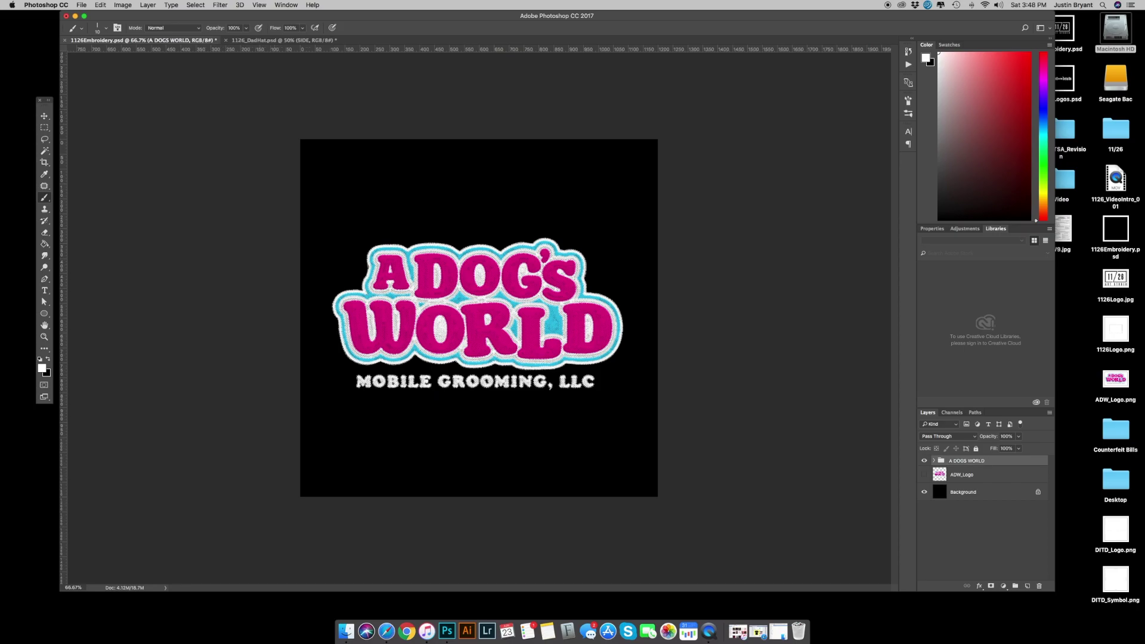
{"action": "left_click", "coordinate": [1051, 415]}
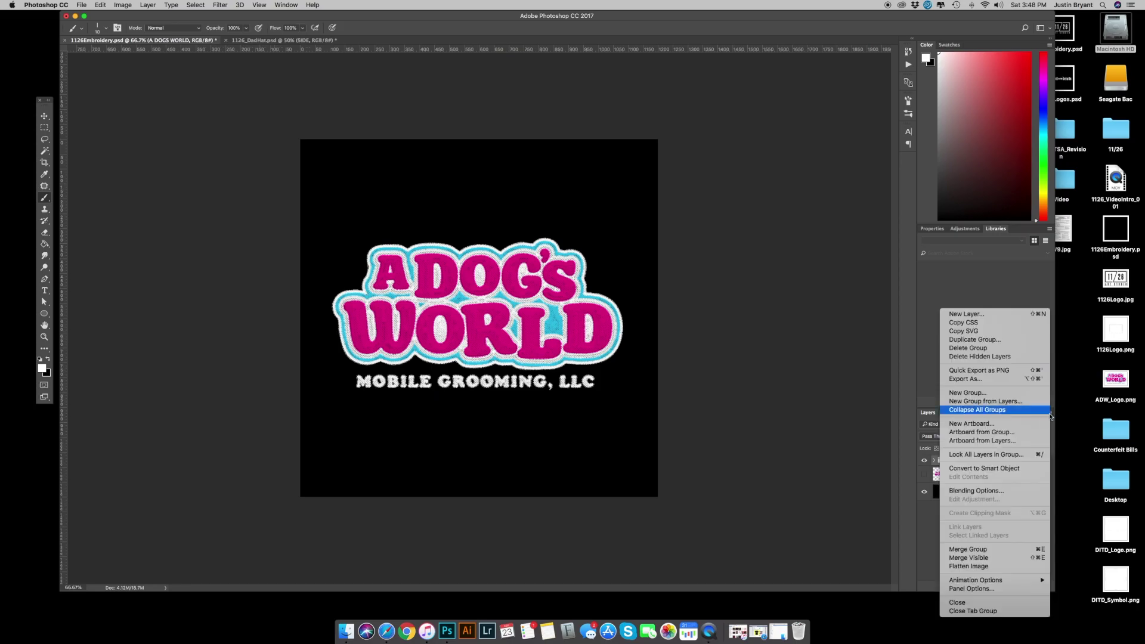
{"action": "left_click", "coordinate": [1006, 340]}
{"action": "left_click", "coordinate": [539, 312]}
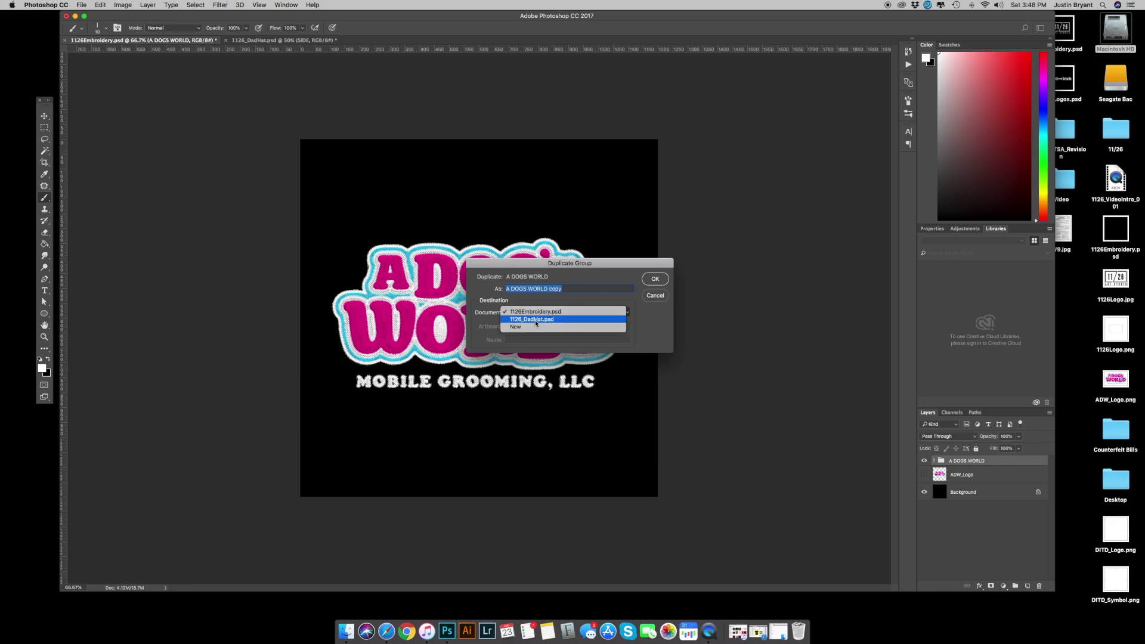
{"action": "left_click", "coordinate": [536, 323]}
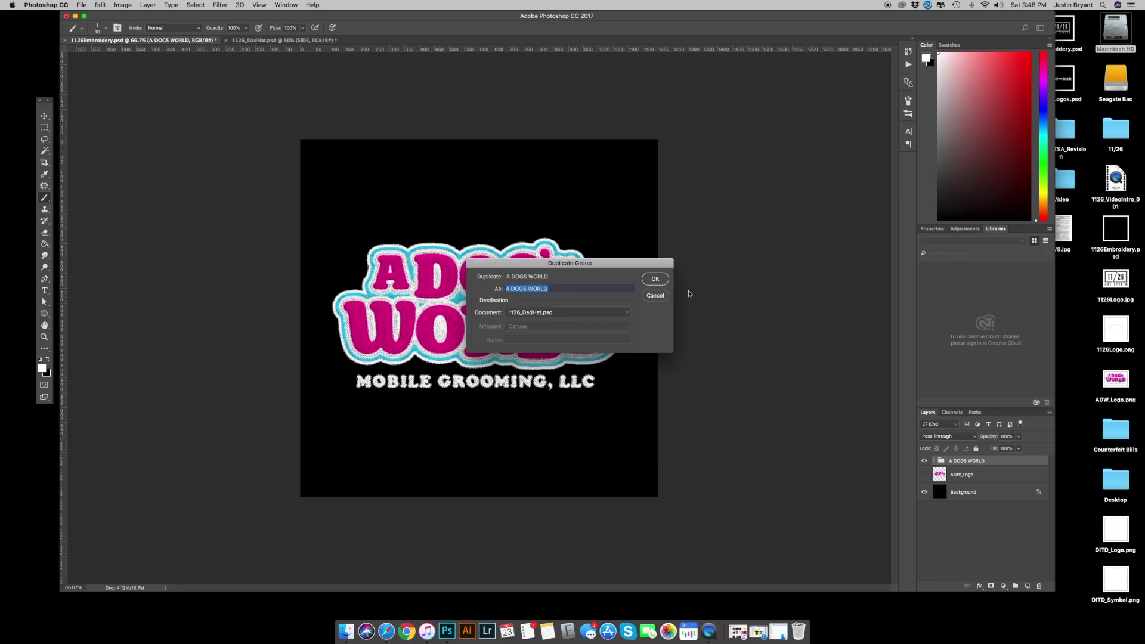
{"action": "left_click", "coordinate": [656, 279]}
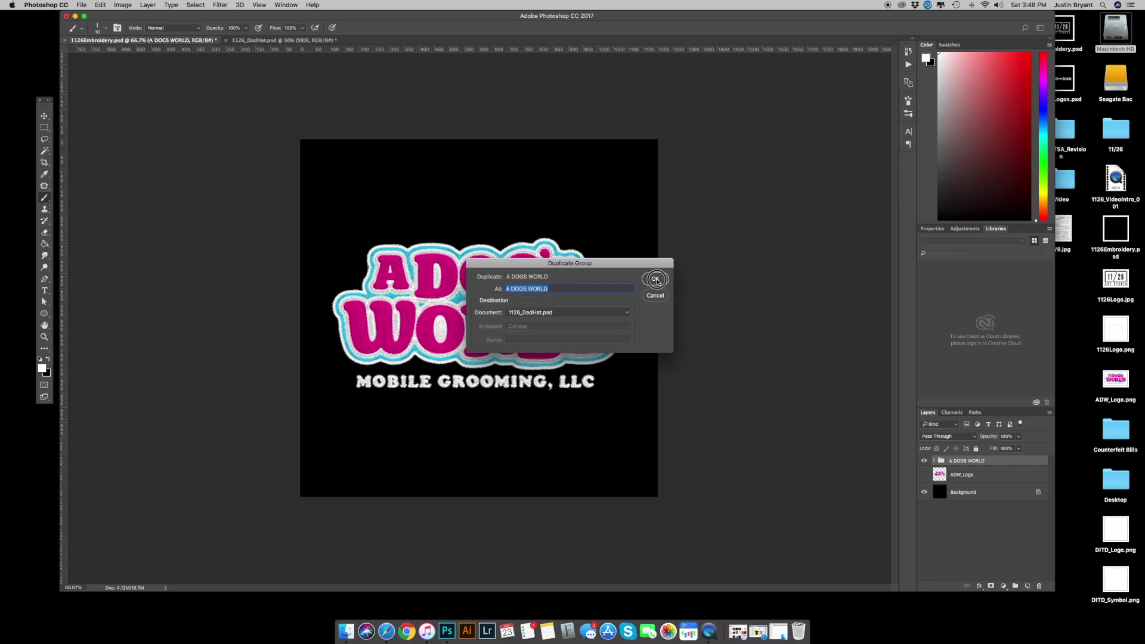
{"action": "left_click", "coordinate": [278, 42]}
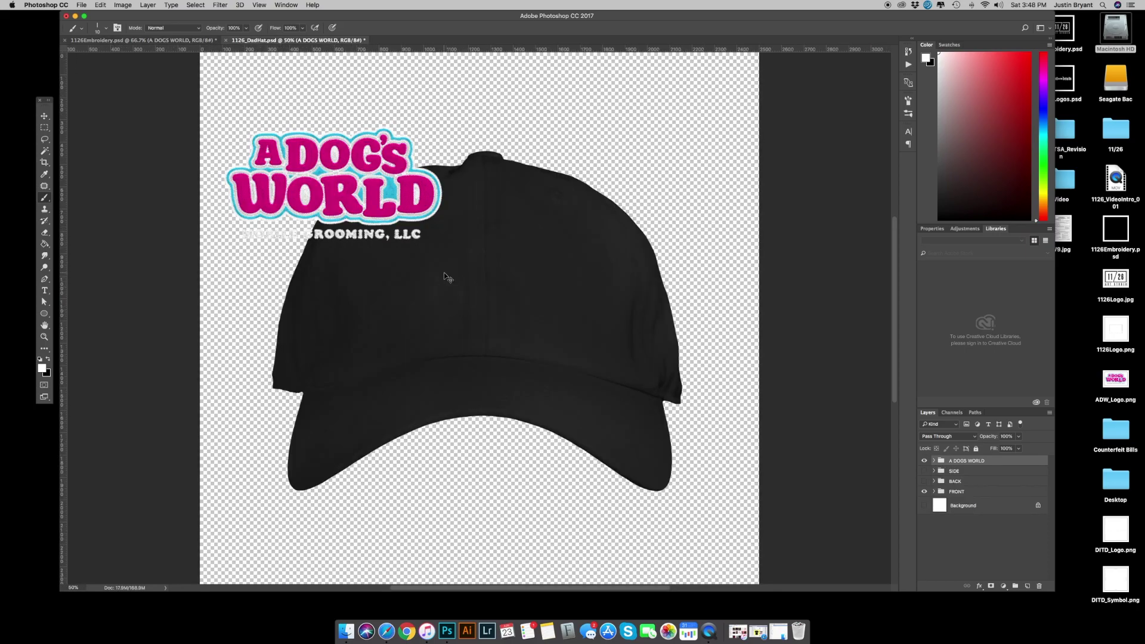
Free-transform the logo group onto the centre front of the black hat and scale it down slightly
{"action": "key", "text": "super+t"}
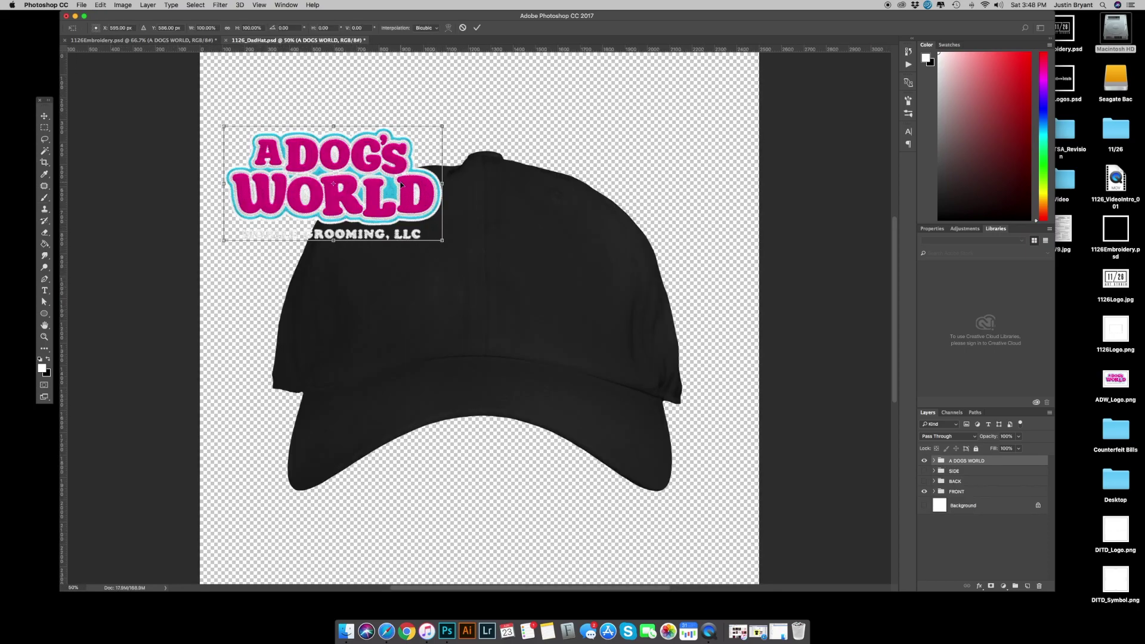
{"action": "left_click_drag", "start_coordinate": [401, 185], "coordinate": [547, 268]}
{"action": "scroll", "coordinate": [578, 209], "scroll_direction": "down", "scroll_amount": 1}
{"action": "left_click_drag", "start_coordinate": [582, 203], "coordinate": [558, 219]}
{"action": "key", "text": "Return"}
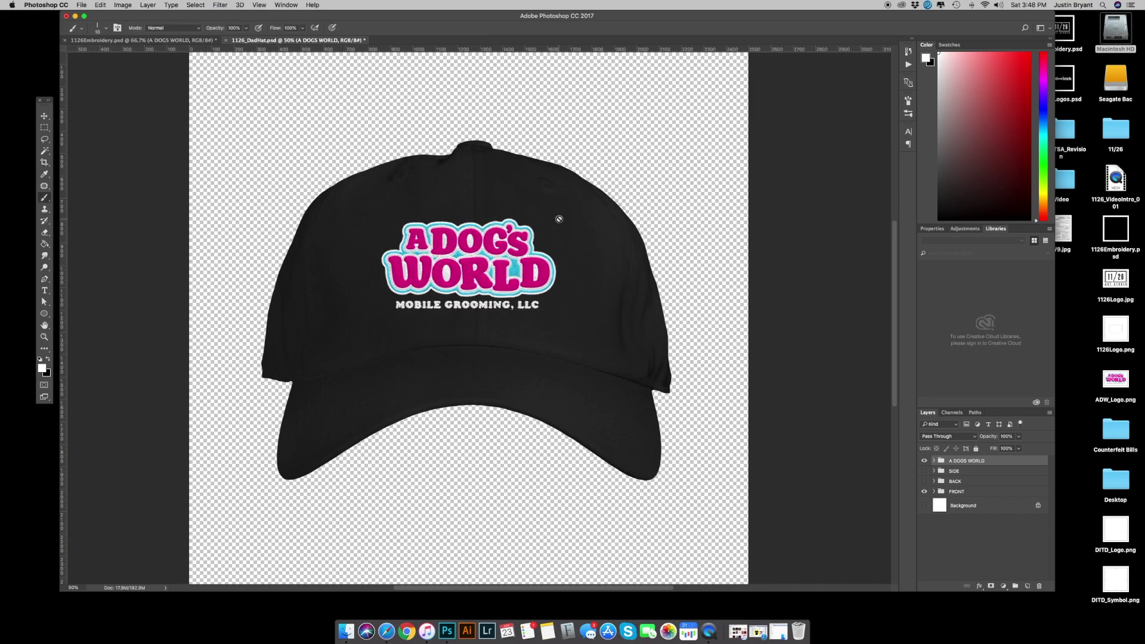
{"action": "key", "text": "super+equal"}
{"action": "key", "text": "super+equal"}
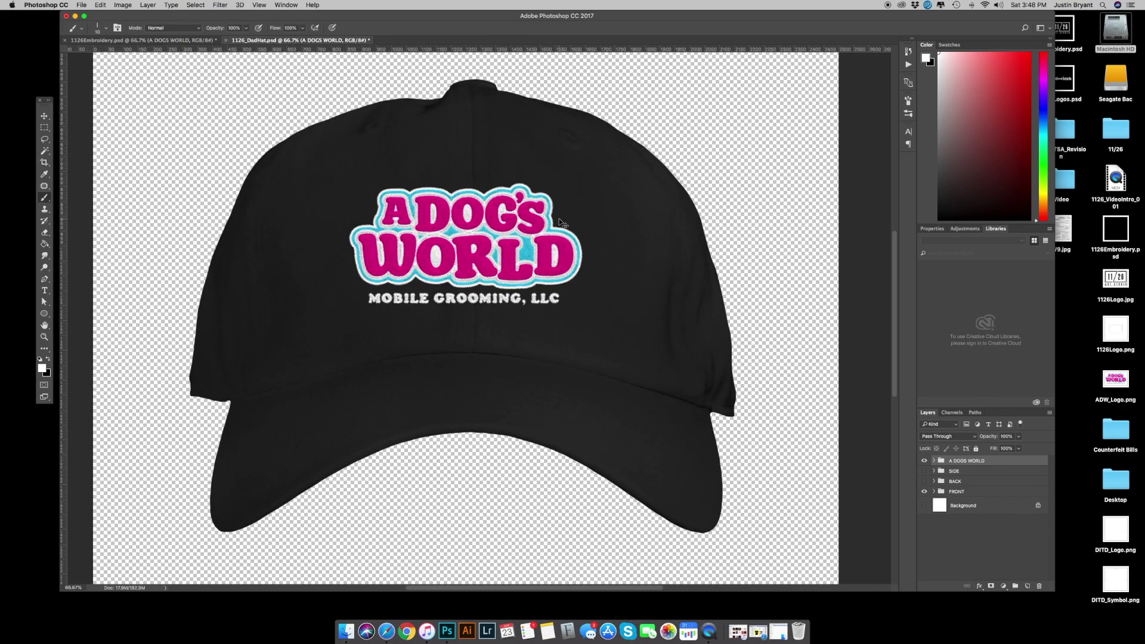
{"action": "scroll", "coordinate": [559, 219], "scroll_direction": "up", "scroll_amount": 3}
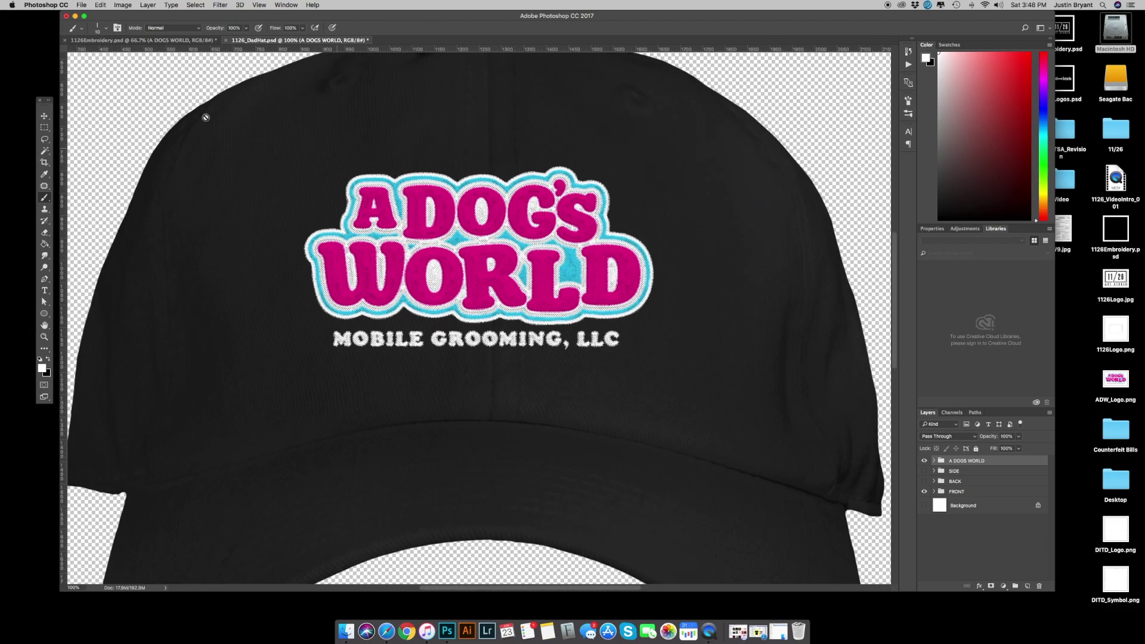
{"action": "scroll", "coordinate": [143, 99], "scroll_direction": "up", "scroll_amount": 1}
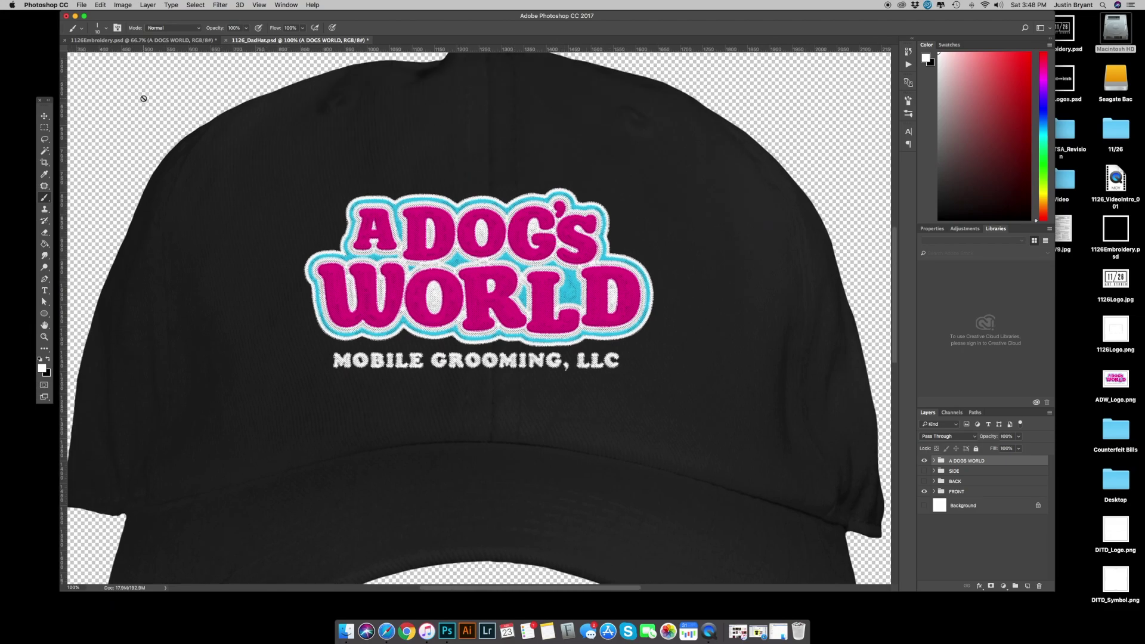
{"action": "scroll", "coordinate": [144, 99], "scroll_direction": "up", "scroll_amount": 2}
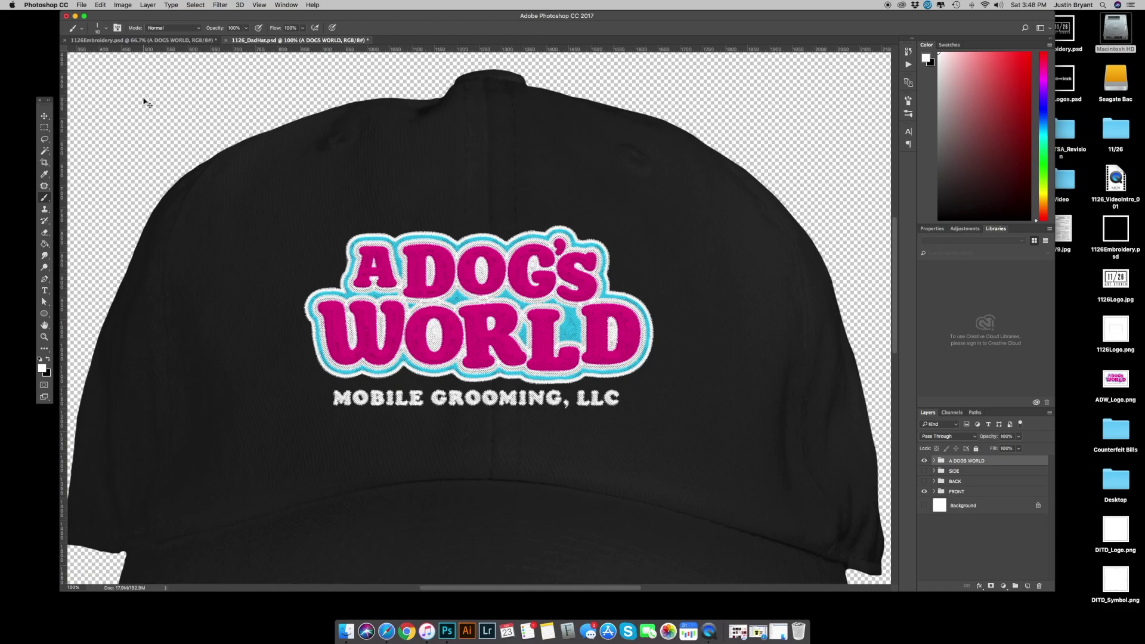
{"action": "key", "text": "super+equal"}
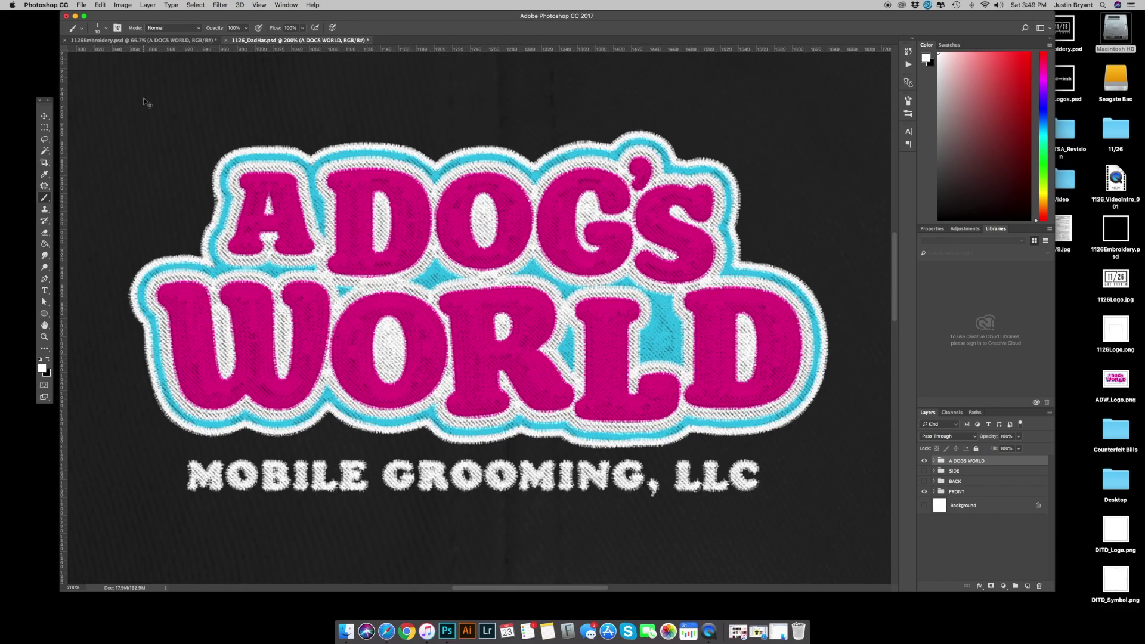
{"action": "key", "text": "super+minus"}
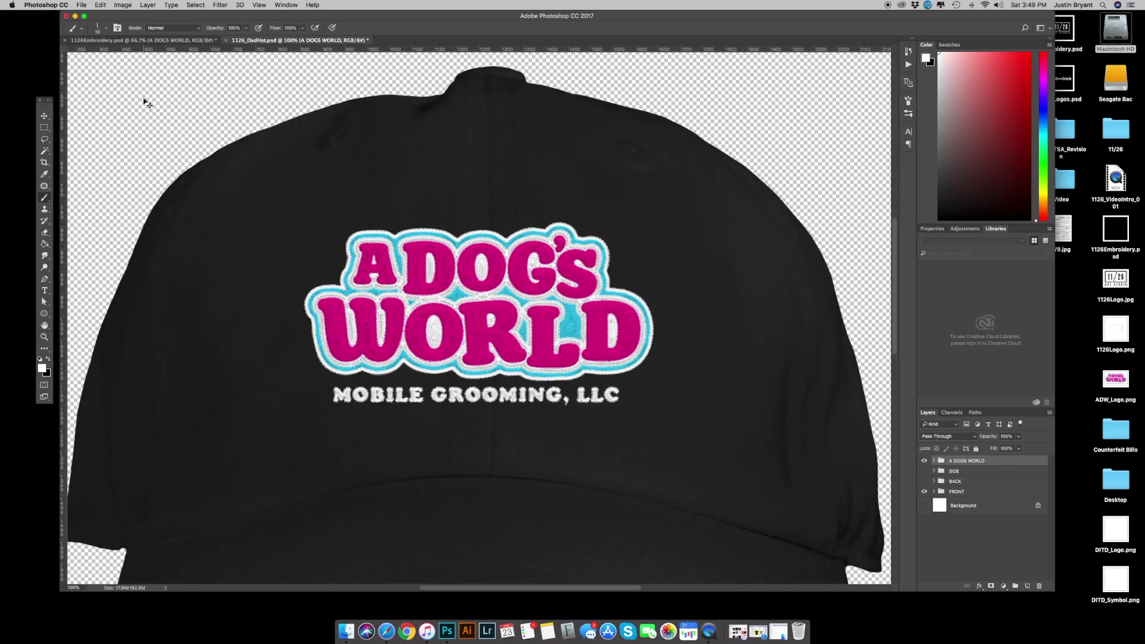
{"action": "key", "text": "super+minus"}
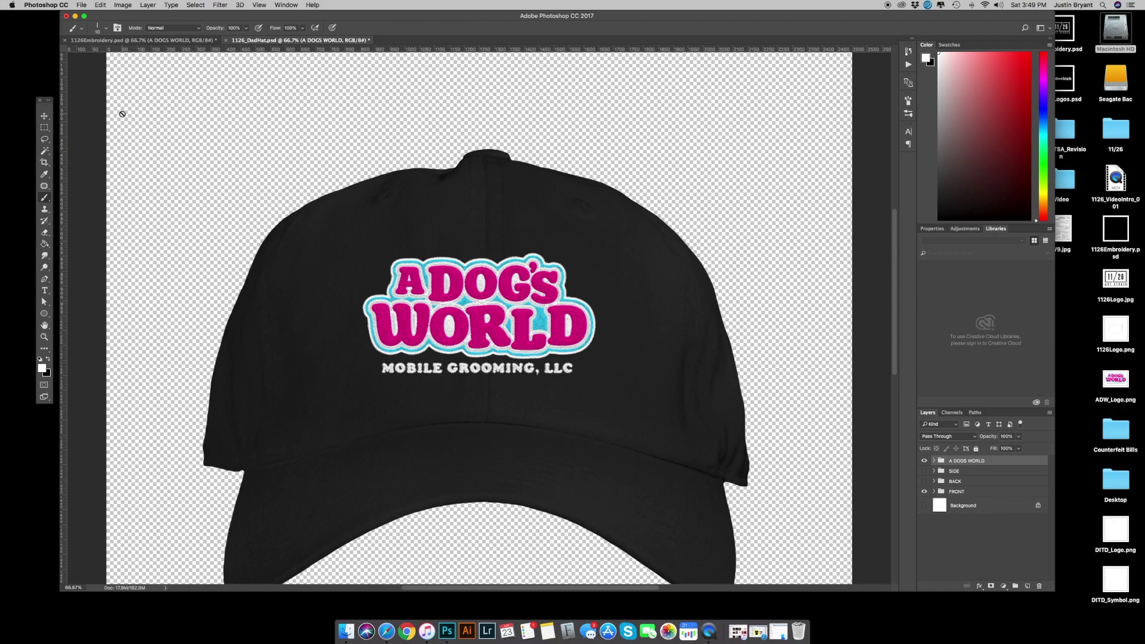
{"action": "scroll", "coordinate": [86, 136], "scroll_direction": "down", "scroll_amount": 2}
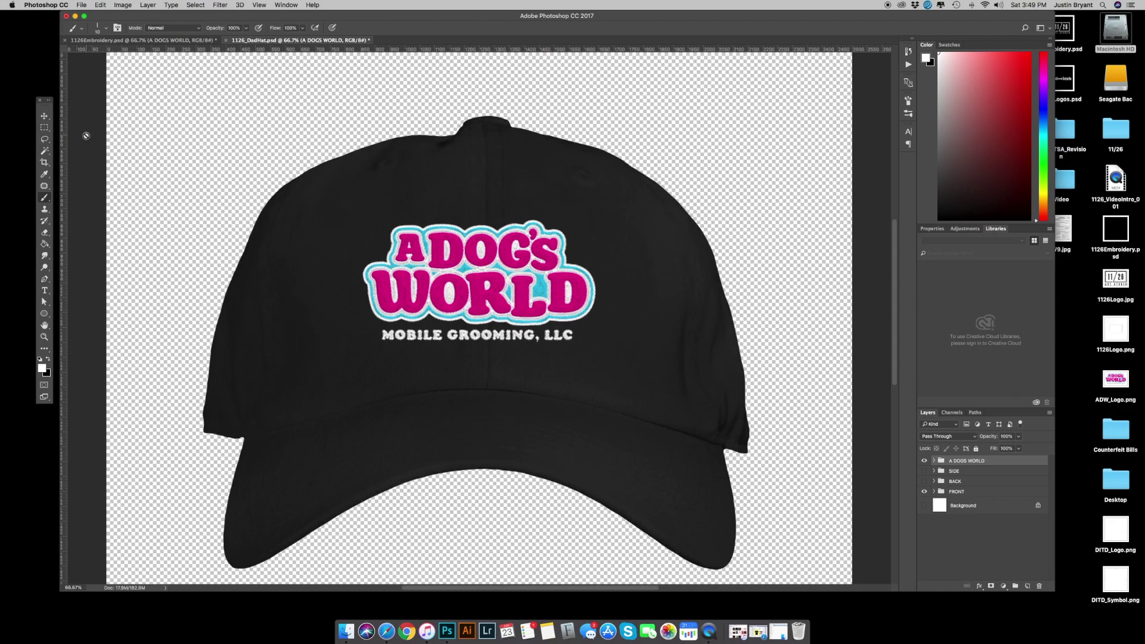
{"action": "scroll", "coordinate": [86, 136], "scroll_direction": "down", "scroll_amount": 3}
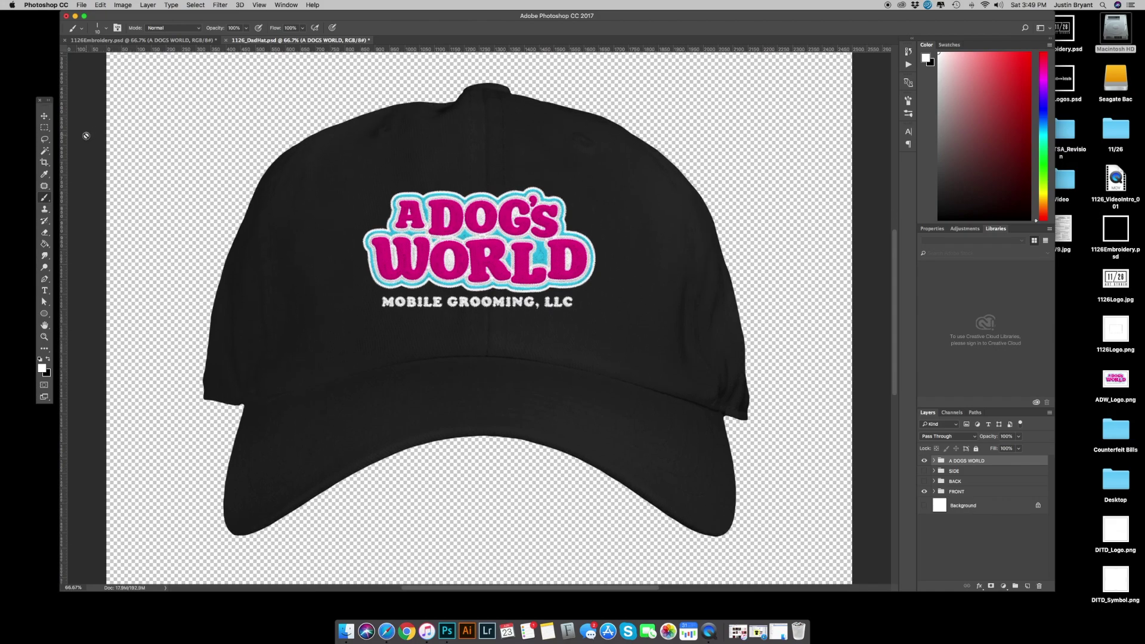
Expand the A DOGS WORLD group and select its top EMBROIDERED LOGO layer
{"action": "left_click", "coordinate": [935, 461]}
{"action": "scroll", "coordinate": [981, 494], "scroll_direction": "down", "scroll_amount": 1}
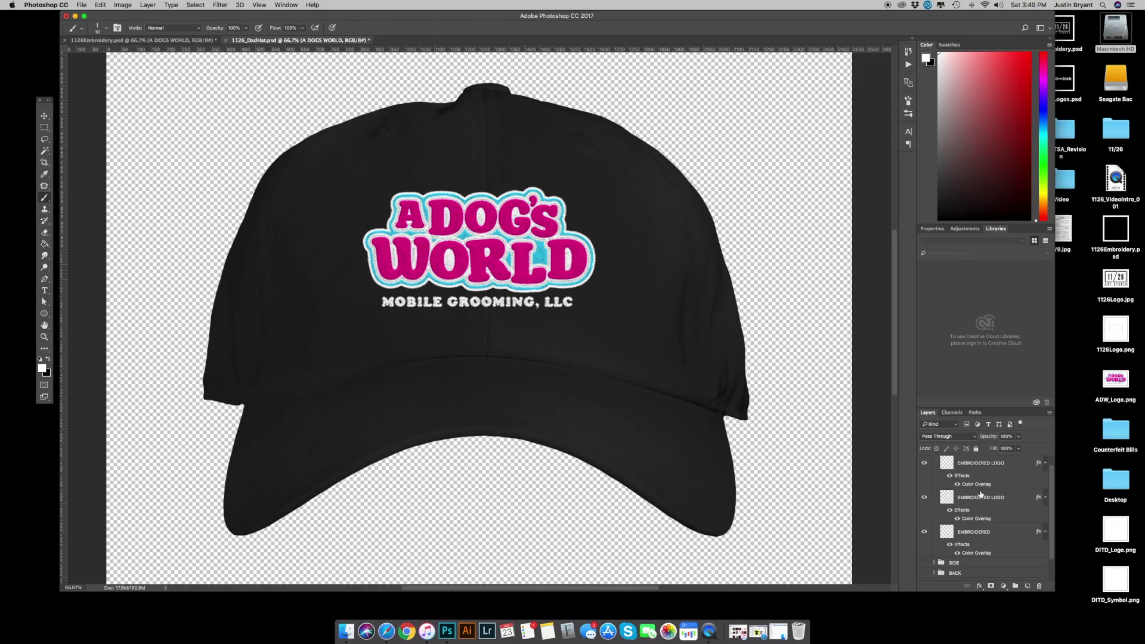
{"action": "left_click", "coordinate": [973, 532]}
{"action": "left_click", "coordinate": [977, 501]}
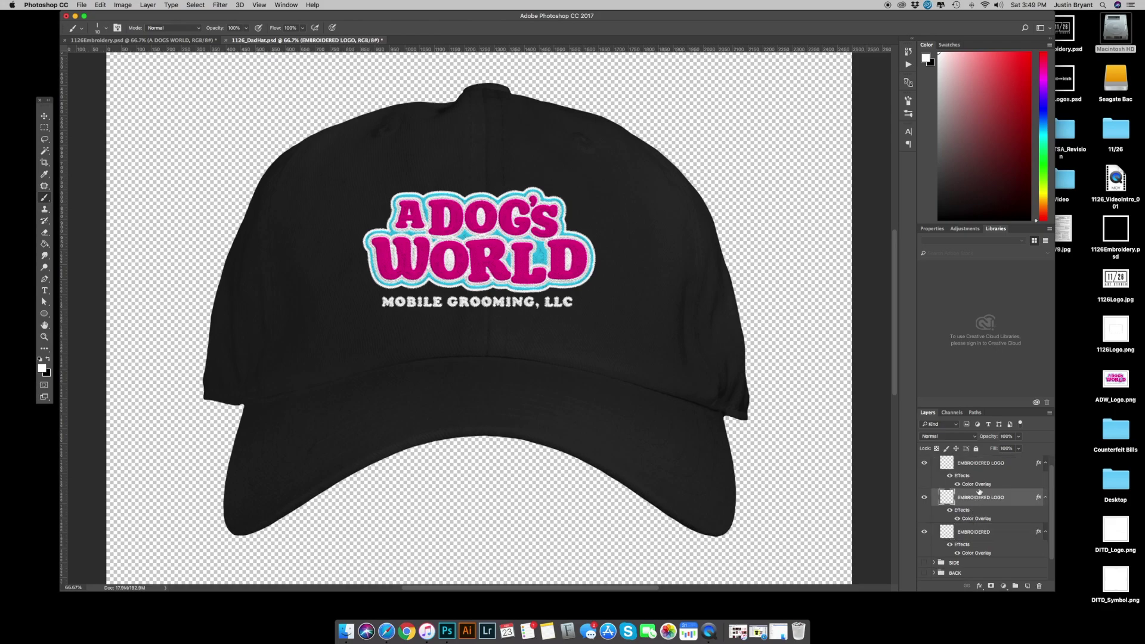
{"action": "left_click", "coordinate": [980, 469]}
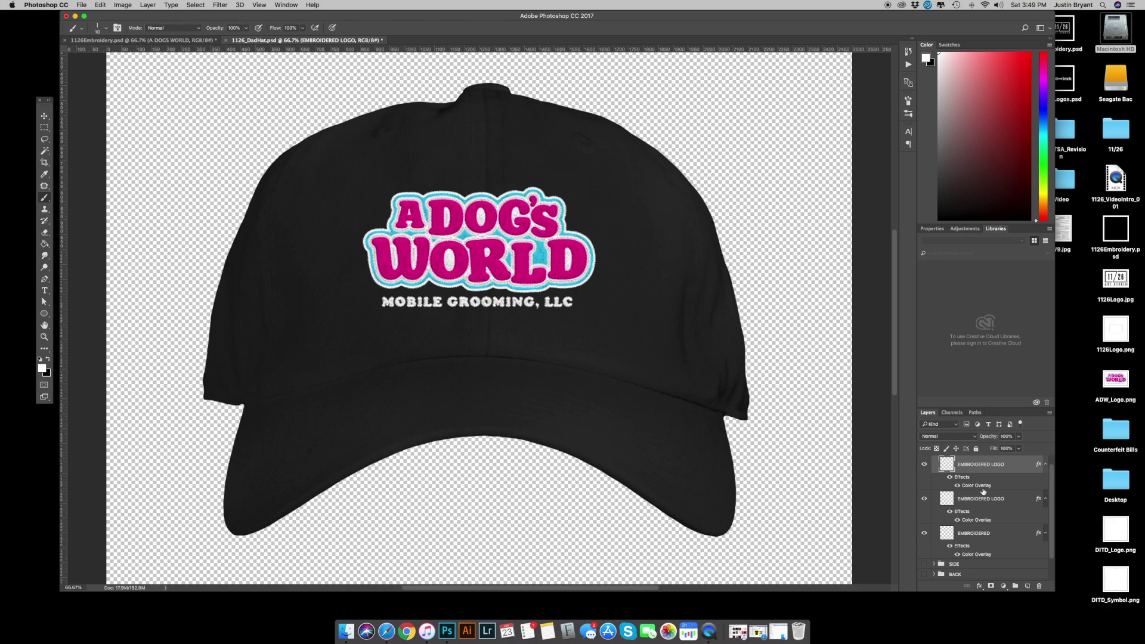
Preview yellow, gold, crimson and magenta overlay colours, then cancel to keep the pink logo
{"action": "double_click", "coordinate": [982, 488]}
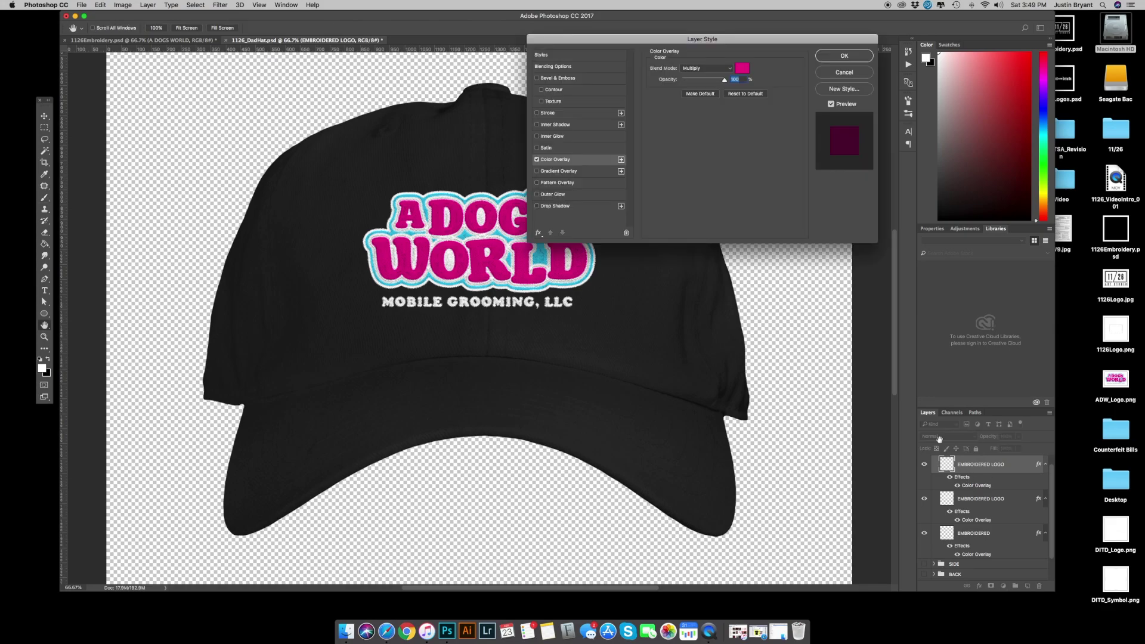
{"action": "left_click", "coordinate": [742, 68]}
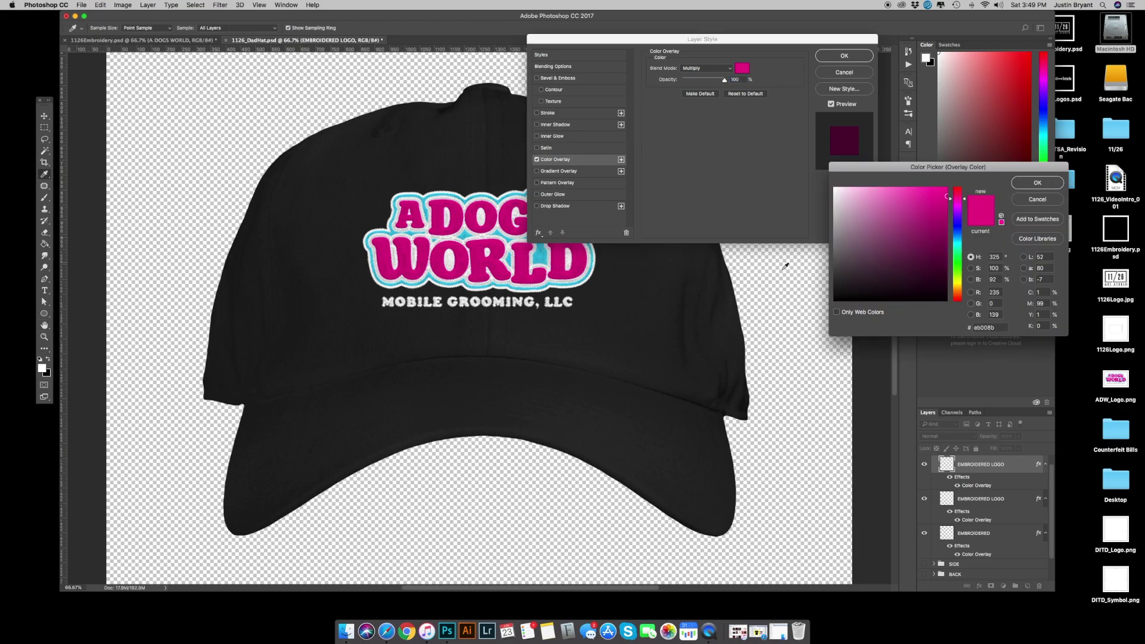
{"action": "left_click", "coordinate": [955, 288]}
{"action": "mouse_move", "coordinate": [905, 239]}
{"action": "left_mouse_down"}
{"action": "mouse_move", "coordinate": [907, 192]}
{"action": "mouse_move", "coordinate": [935, 192]}
{"action": "mouse_move", "coordinate": [930, 216]}
{"action": "left_mouse_up"}
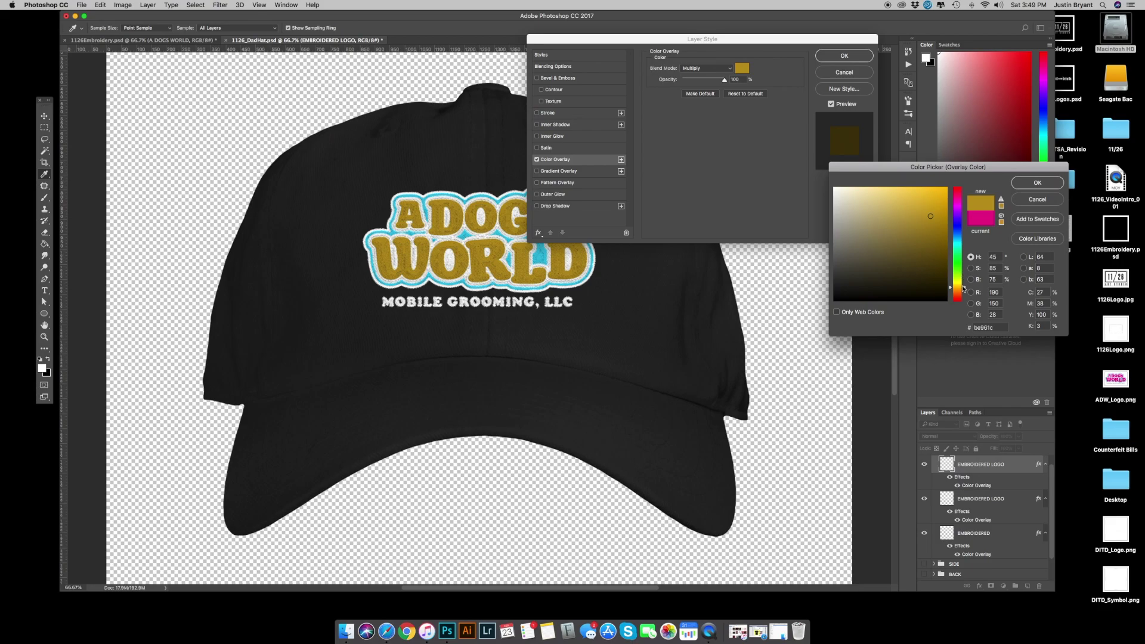
{"action": "left_click", "coordinate": [963, 291]}
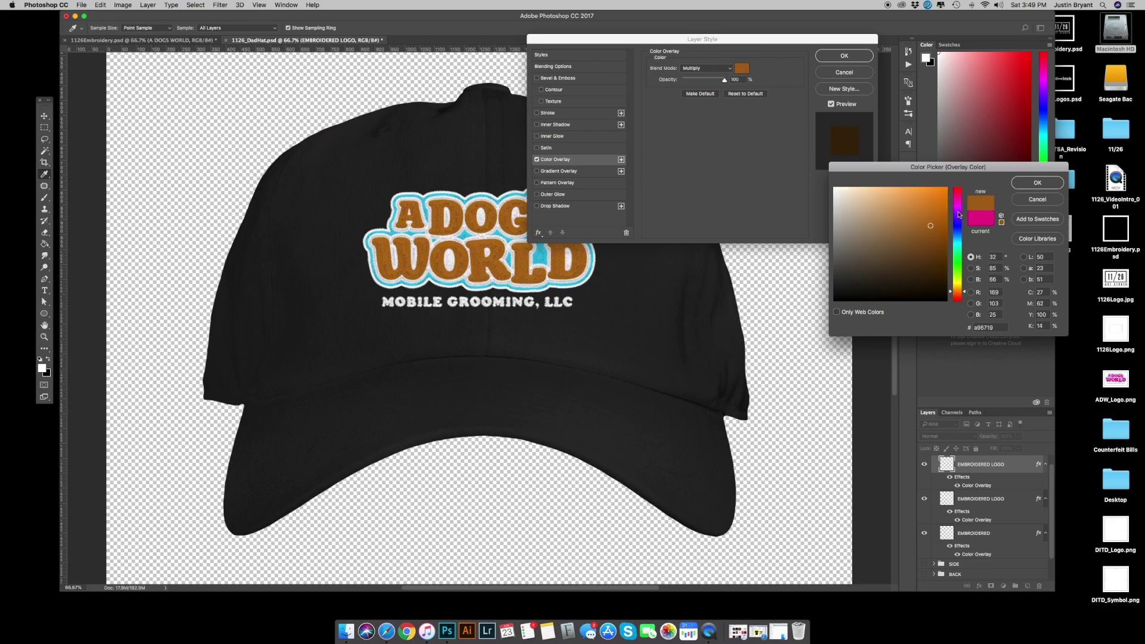
{"action": "left_click", "coordinate": [959, 192]}
{"action": "left_click", "coordinate": [913, 212]}
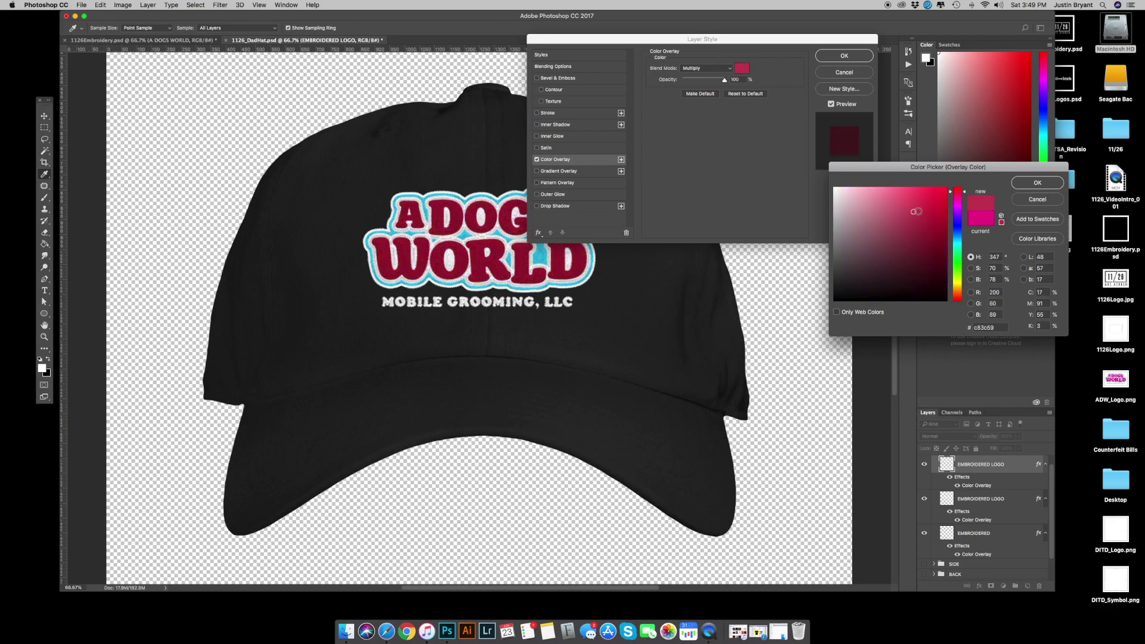
{"action": "left_click", "coordinate": [958, 194]}
{"action": "key", "text": "Return"}
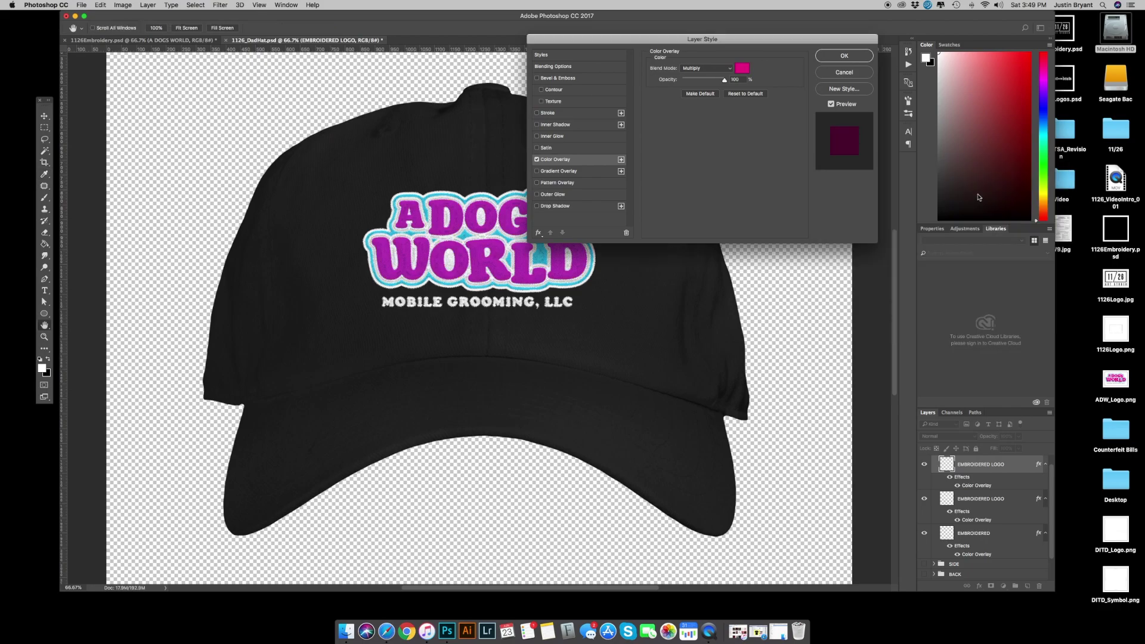
{"action": "left_click", "coordinate": [836, 76]}
Collapse the A DOGS WORLD group and expand the FRONT group
{"action": "scroll", "coordinate": [940, 495], "scroll_direction": "up", "scroll_amount": 2}
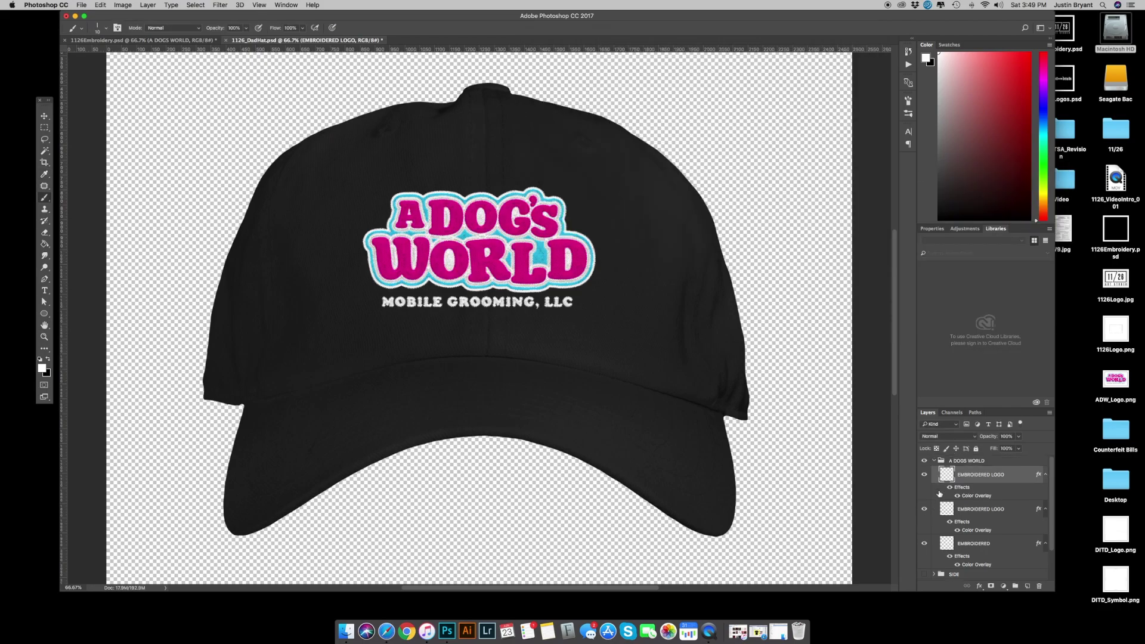
{"action": "left_click", "coordinate": [934, 462]}
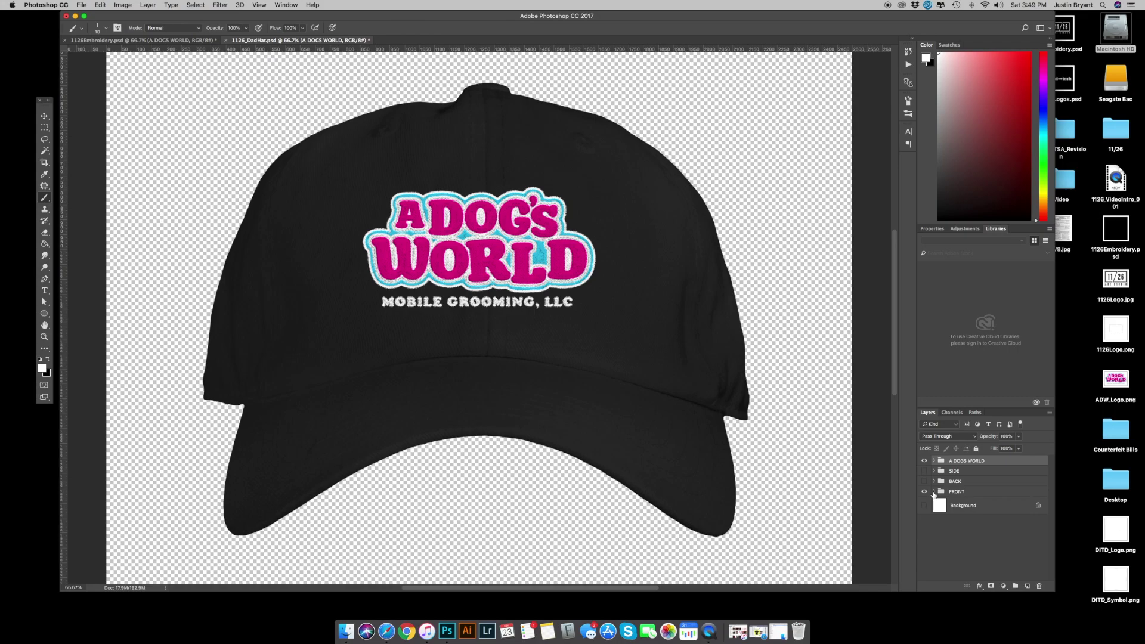
{"action": "left_click", "coordinate": [935, 492]}
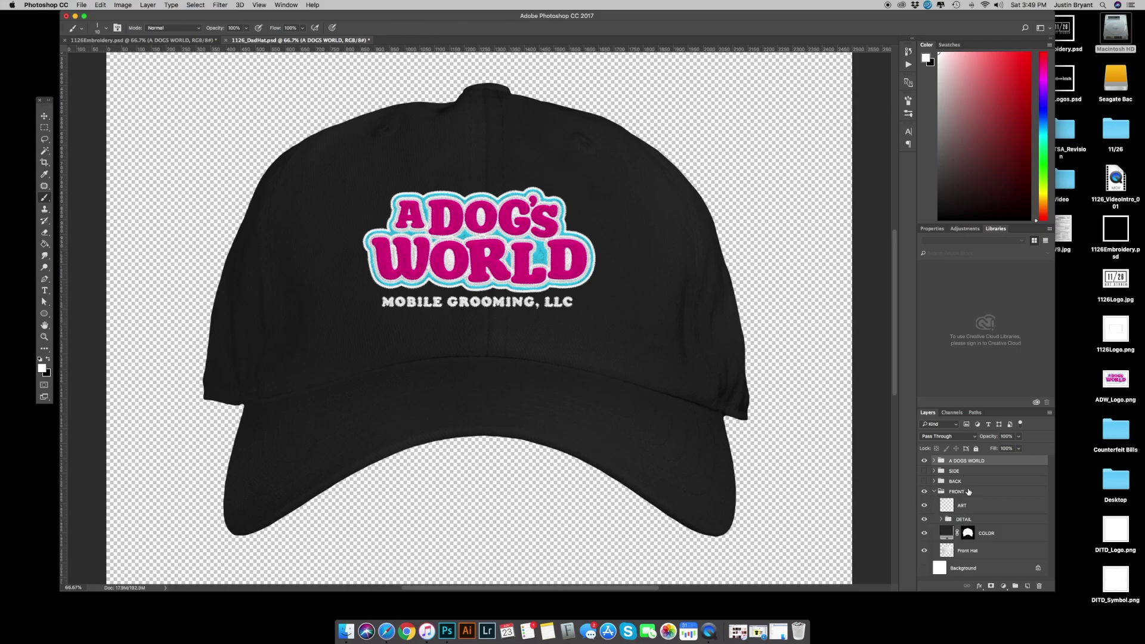
Preview the hat's COLOR fill in white, pink, grey and purple, then cancel to keep it black
{"action": "double_click", "coordinate": [947, 533]}
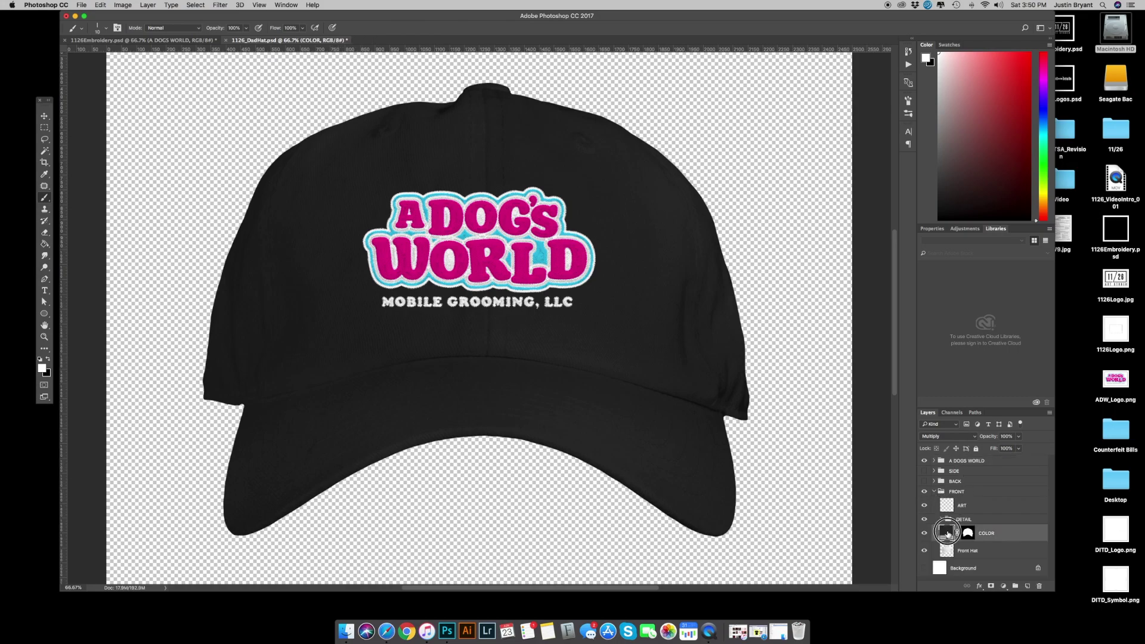
{"action": "left_click_drag", "start_coordinate": [911, 170], "coordinate": [876, 156]}
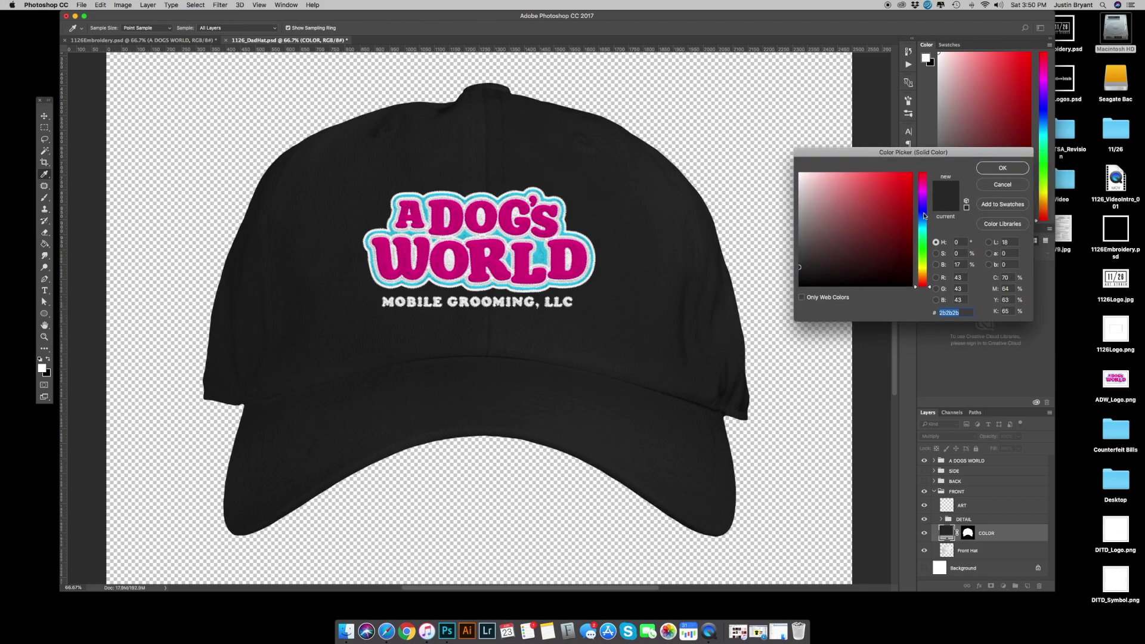
{"action": "mouse_move", "coordinate": [806, 186]}
{"action": "left_mouse_down"}
{"action": "mouse_move", "coordinate": [793, 173]}
{"action": "mouse_move", "coordinate": [802, 209]}
{"action": "mouse_move", "coordinate": [788, 274]}
{"action": "mouse_move", "coordinate": [808, 276]}
{"action": "mouse_move", "coordinate": [797, 251]}
{"action": "left_mouse_up"}
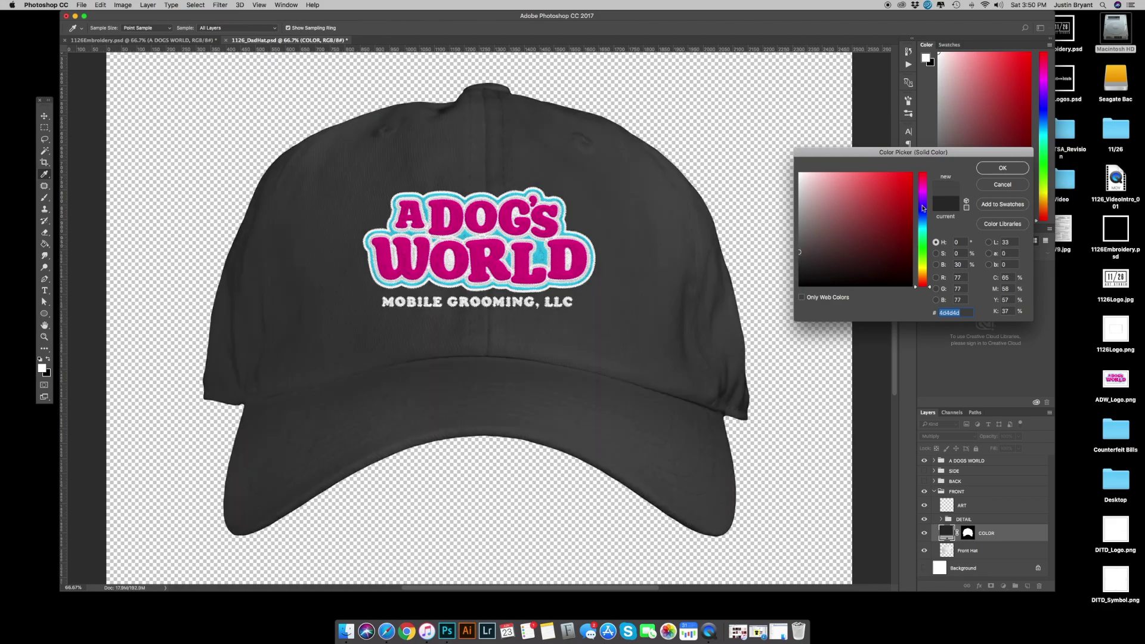
{"action": "left_click", "coordinate": [923, 187]}
{"action": "left_click", "coordinate": [833, 181]}
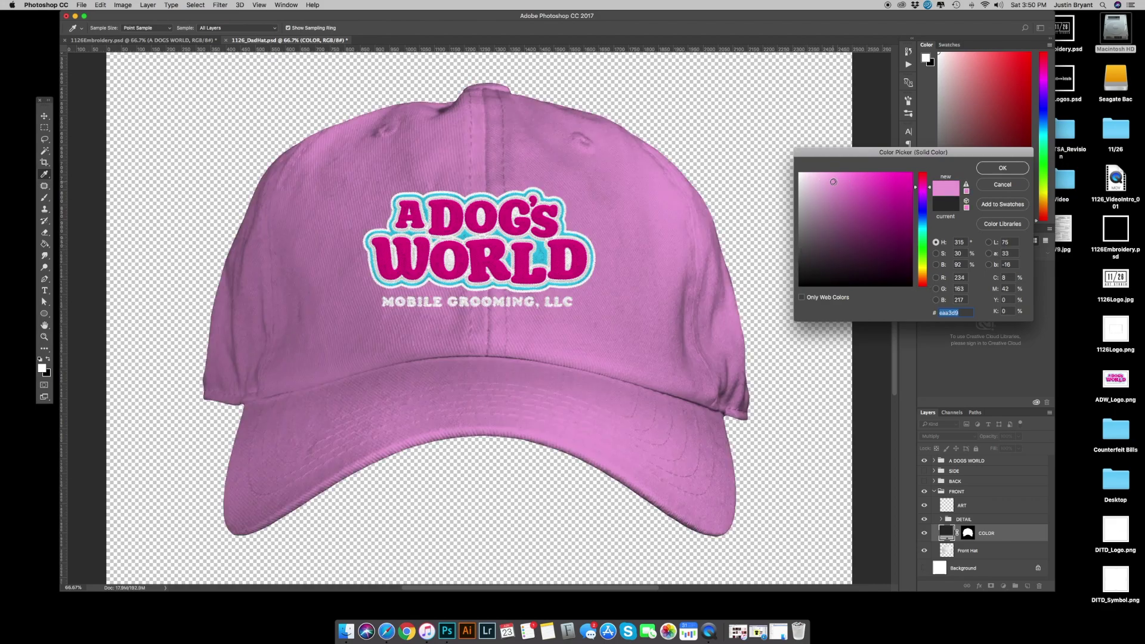
{"action": "left_click_drag", "start_coordinate": [930, 188], "coordinate": [929, 221]}
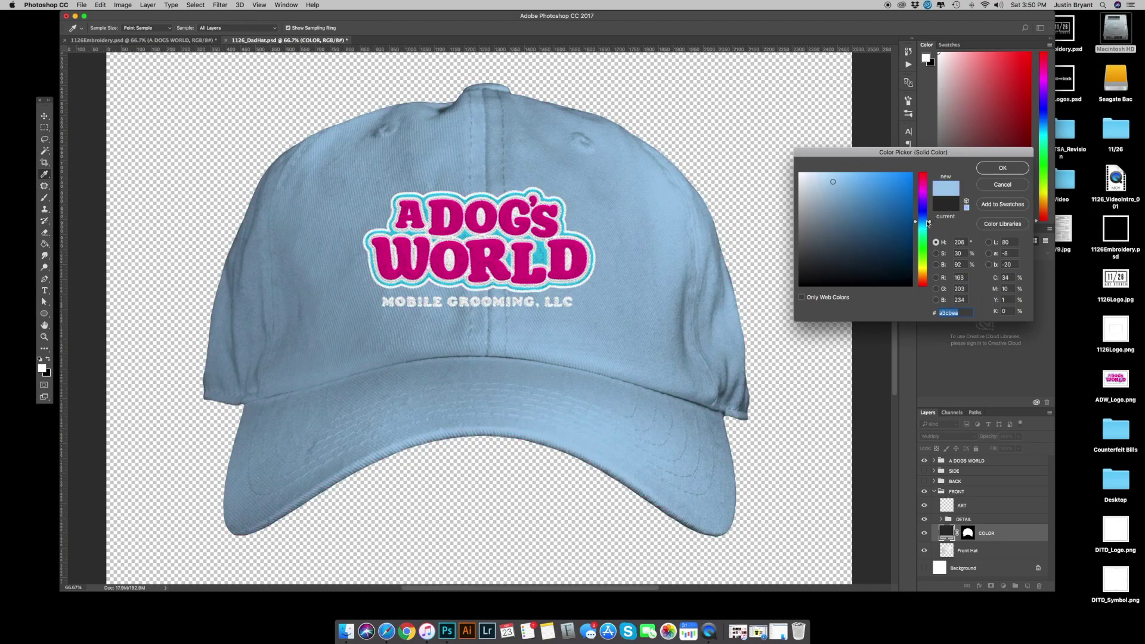
{"action": "left_click_drag", "start_coordinate": [816, 242], "coordinate": [798, 226]}
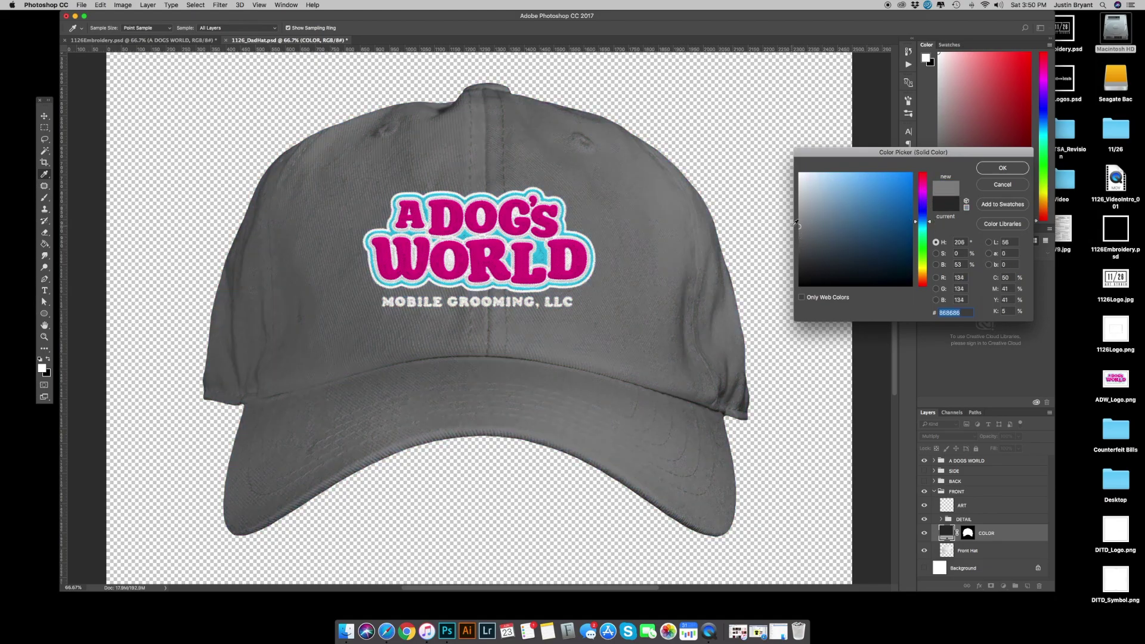
{"action": "mouse_move", "coordinate": [918, 227]}
{"action": "left_mouse_down"}
{"action": "mouse_move", "coordinate": [919, 199]}
{"action": "mouse_move", "coordinate": [885, 227]}
{"action": "mouse_move", "coordinate": [873, 209]}
{"action": "left_mouse_up"}
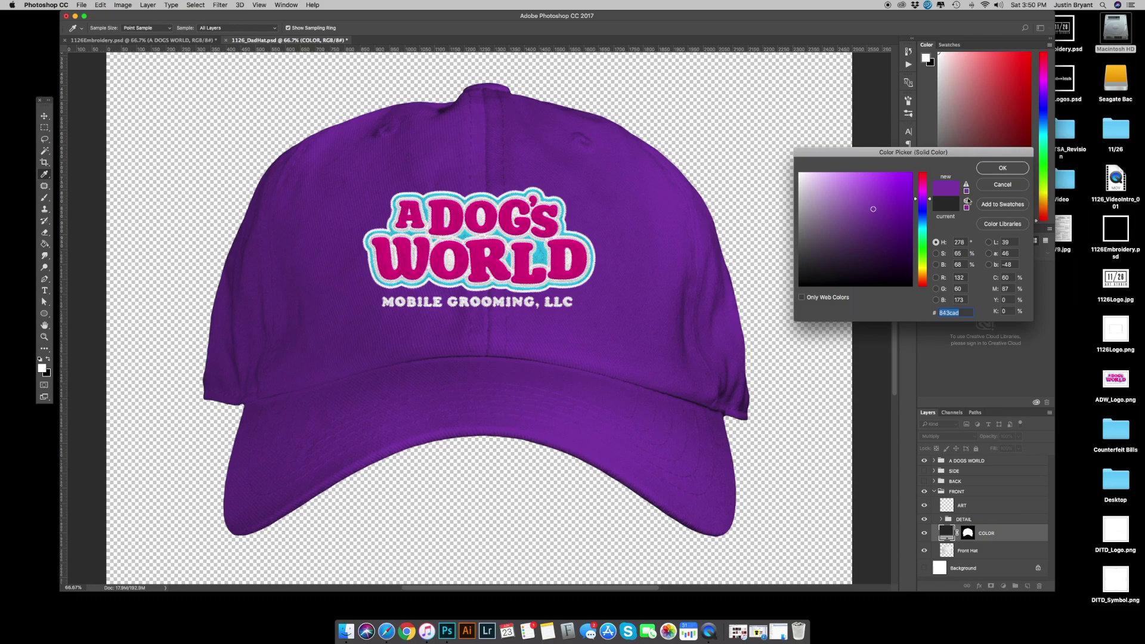
{"action": "left_click", "coordinate": [1003, 185]}
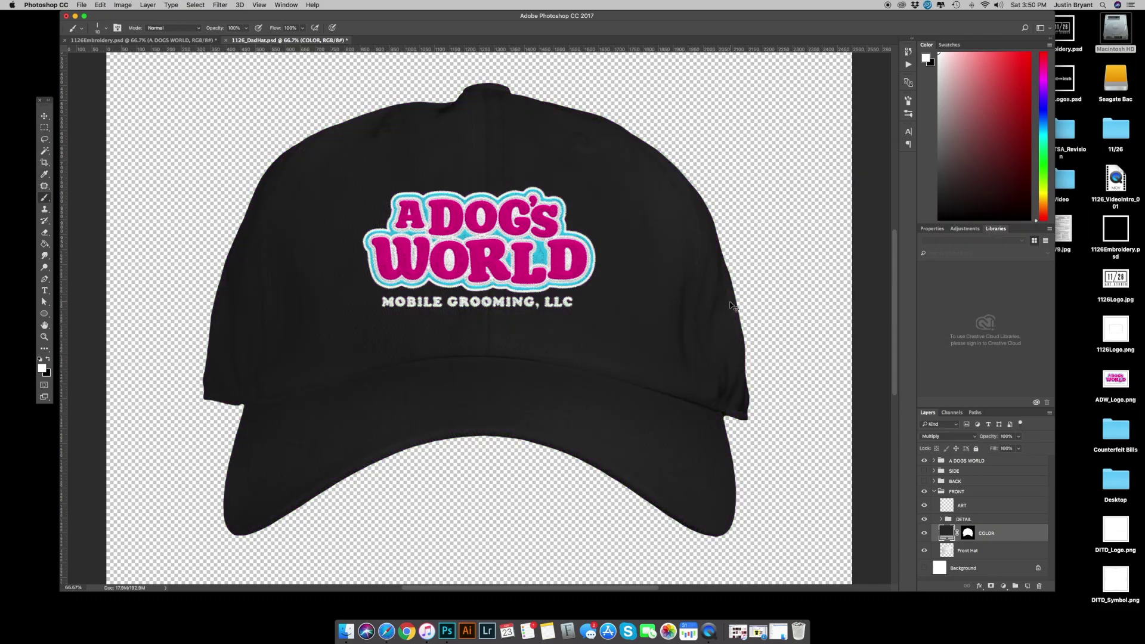
Zoom out to 50% and collapse the FRONT group in the Layers panel
{"action": "key", "text": "super+minus"}
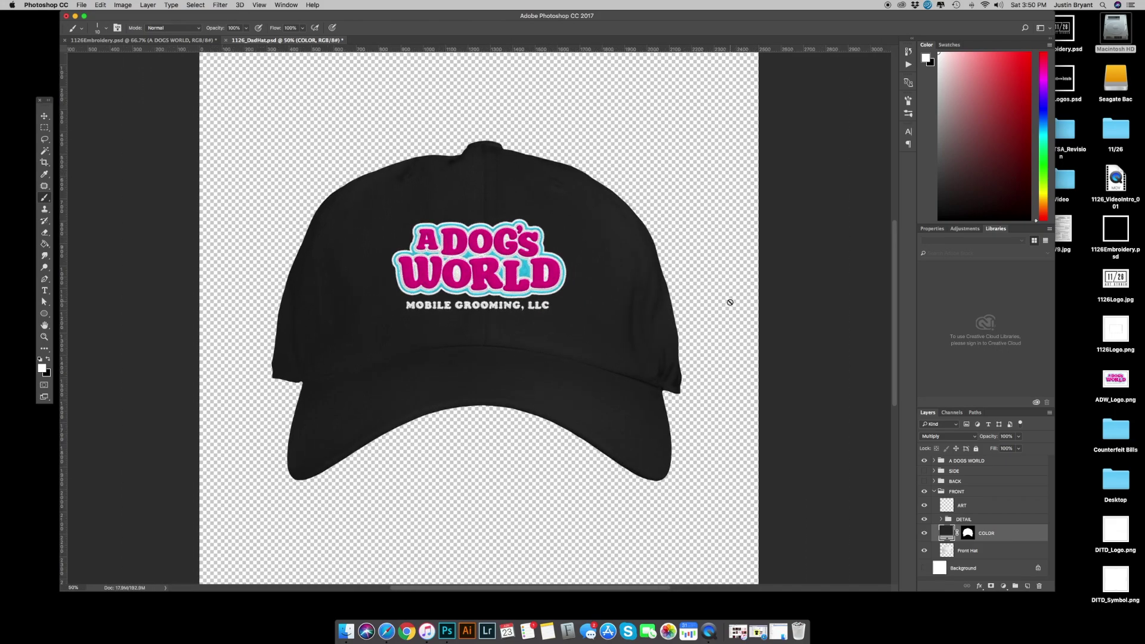
{"action": "left_click", "coordinate": [934, 492]}
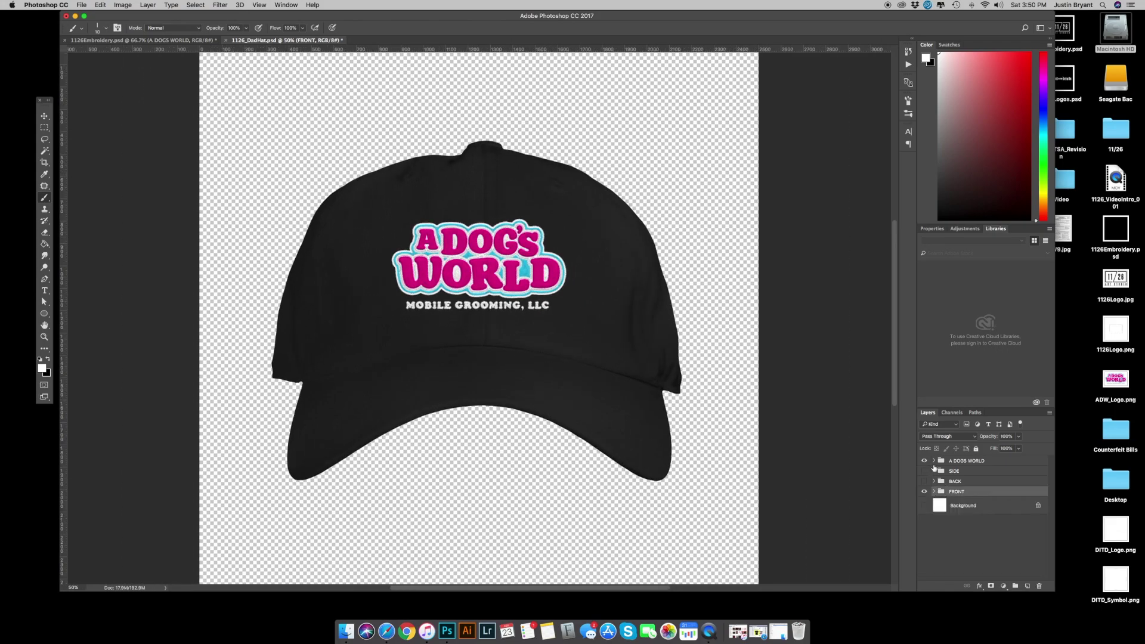